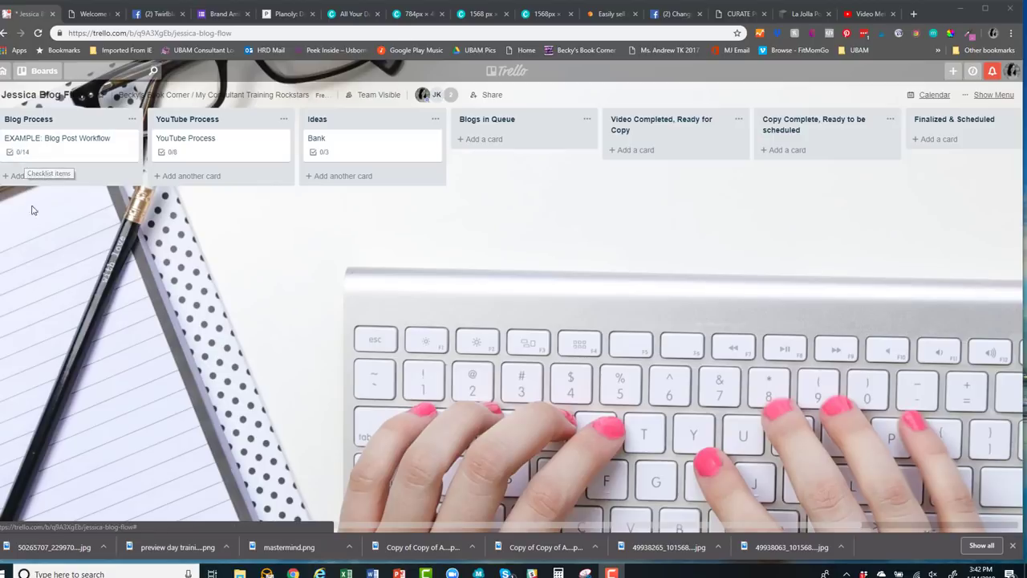
Look over the Blog Process list actions and the EXAMPLE card, then show all boards
click(131, 120)
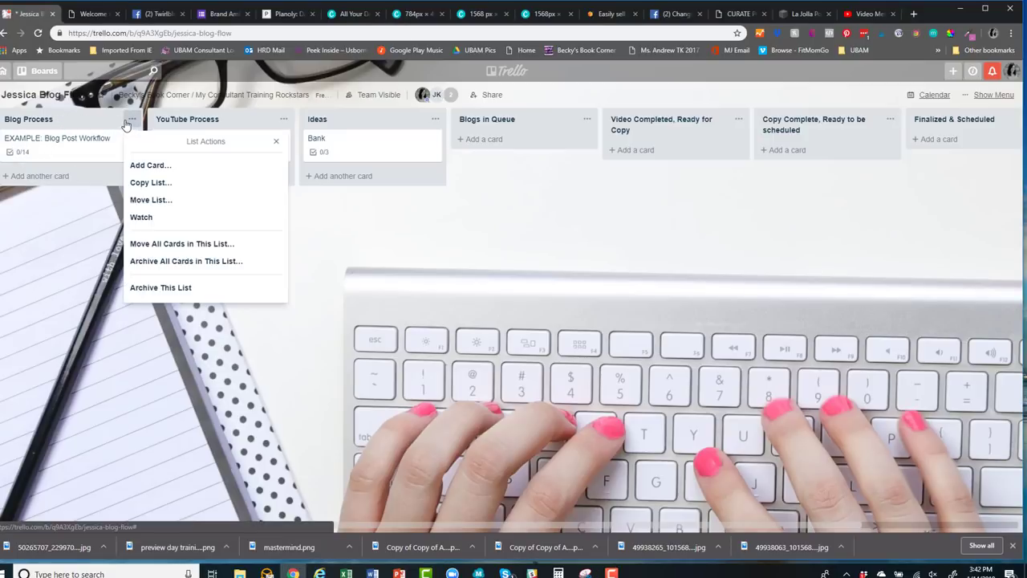
click(80, 118)
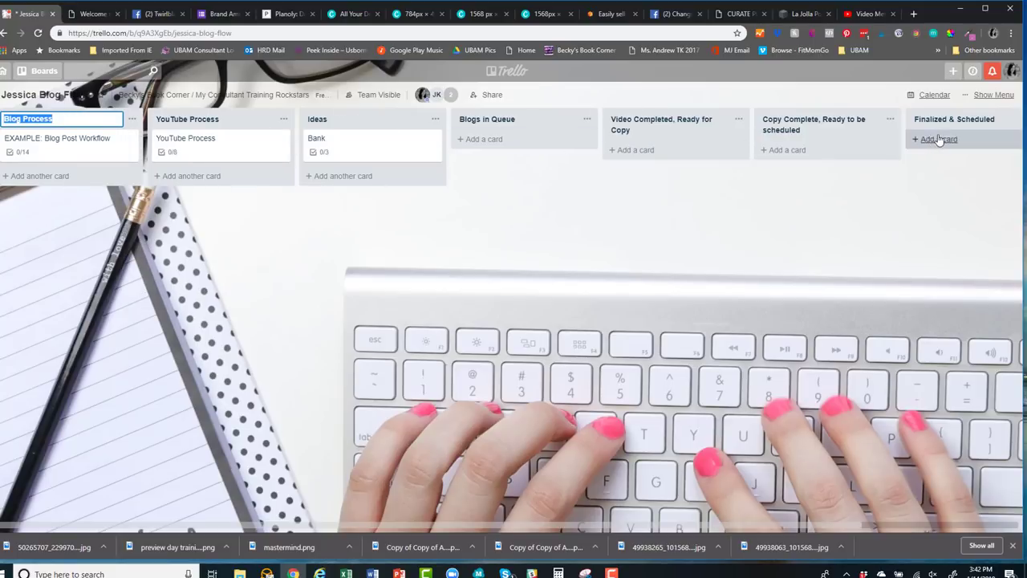
click(47, 148)
scroll(553, 414, down, 1)
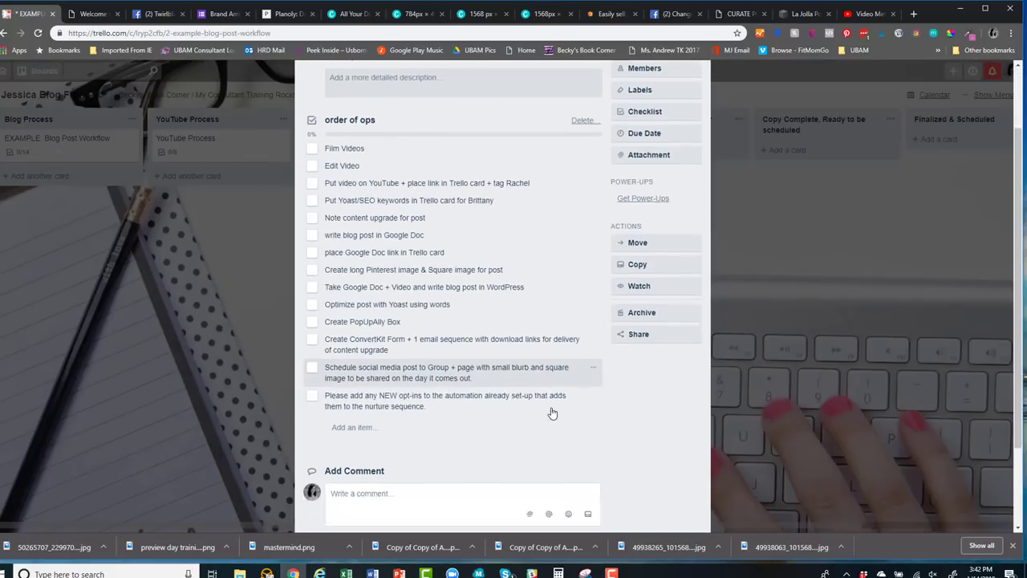
scroll(552, 413, up, 1)
click(695, 98)
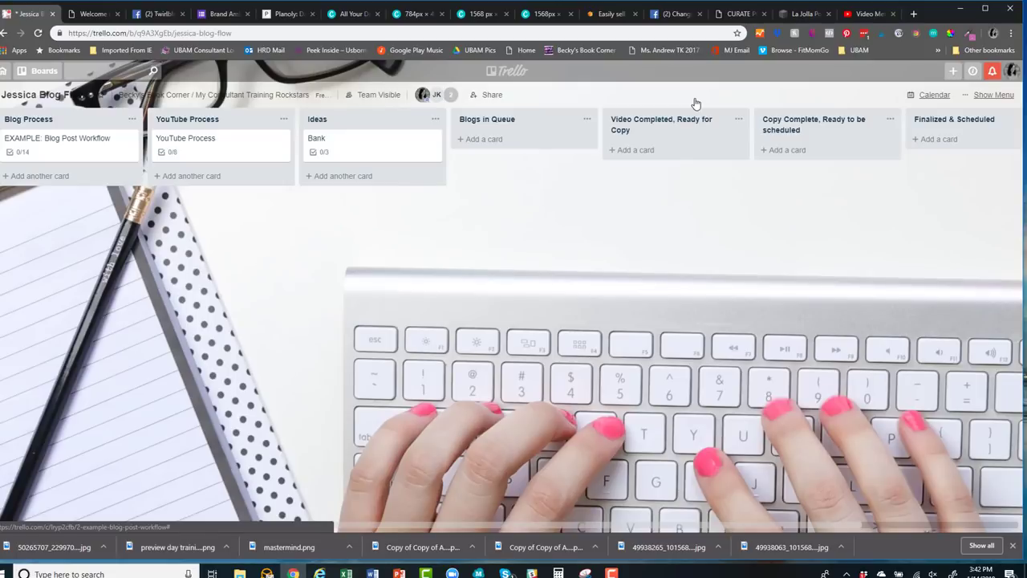
click(44, 70)
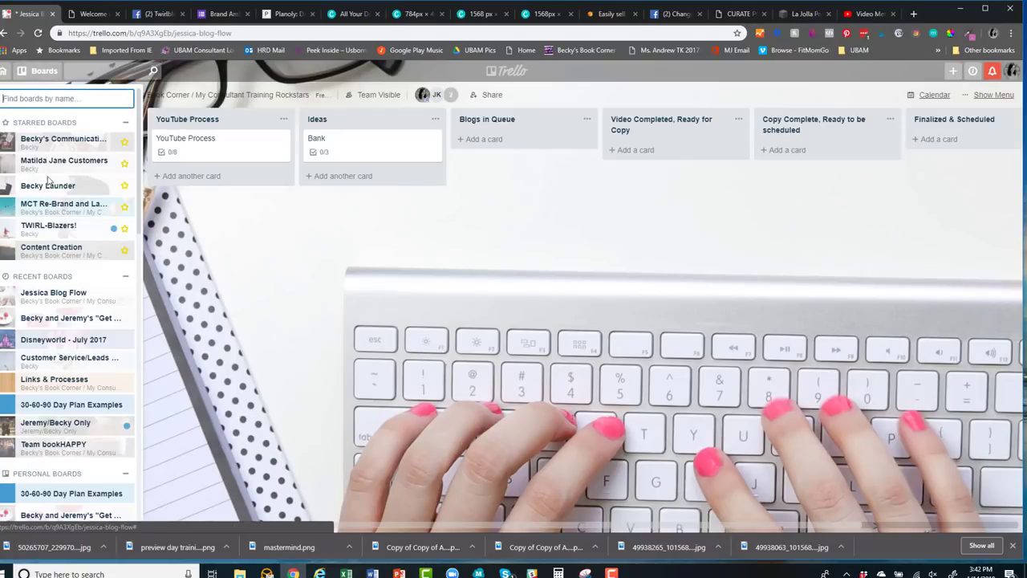
Open the Disneyworld - July 2017 board from Recent Boards
click(53, 340)
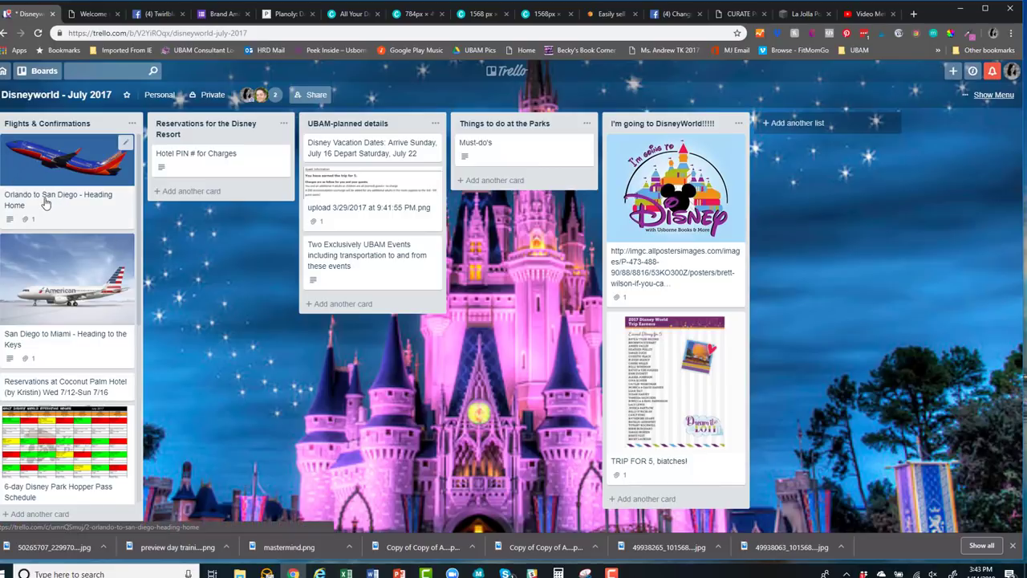
click(46, 203)
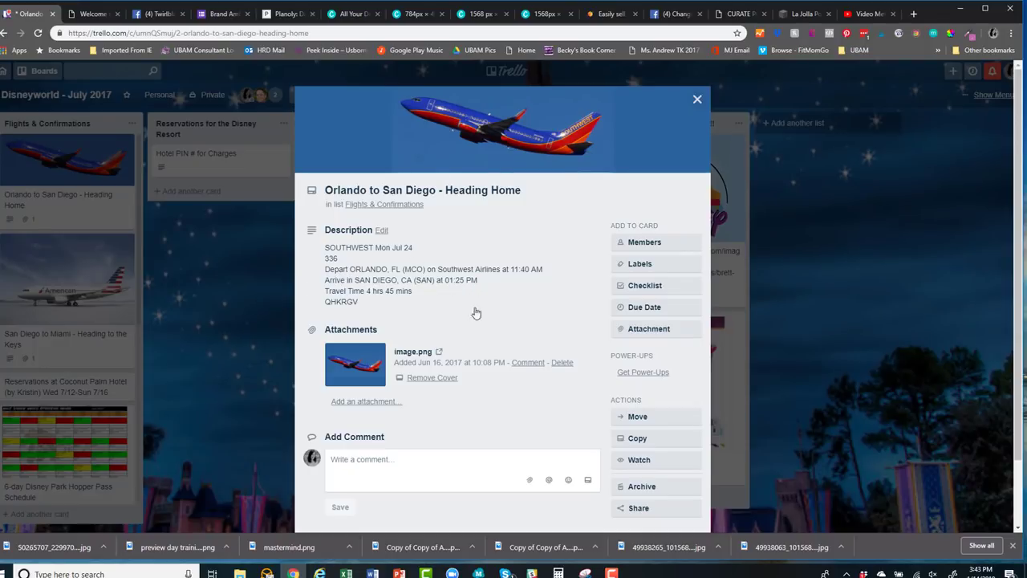
scroll(488, 342, down, 1)
scroll(488, 342, down, 2)
scroll(473, 241, up, 3)
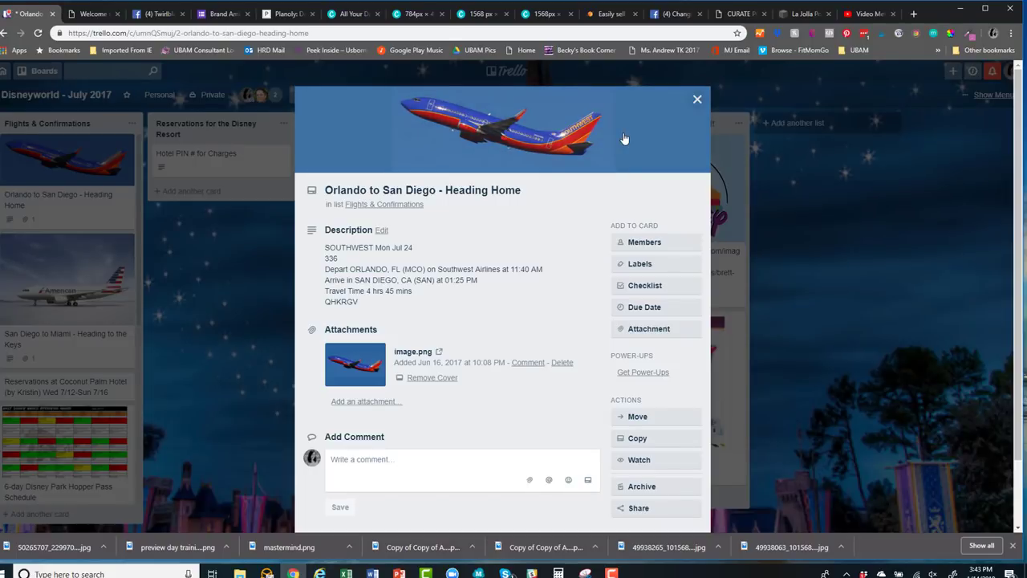
click(697, 104)
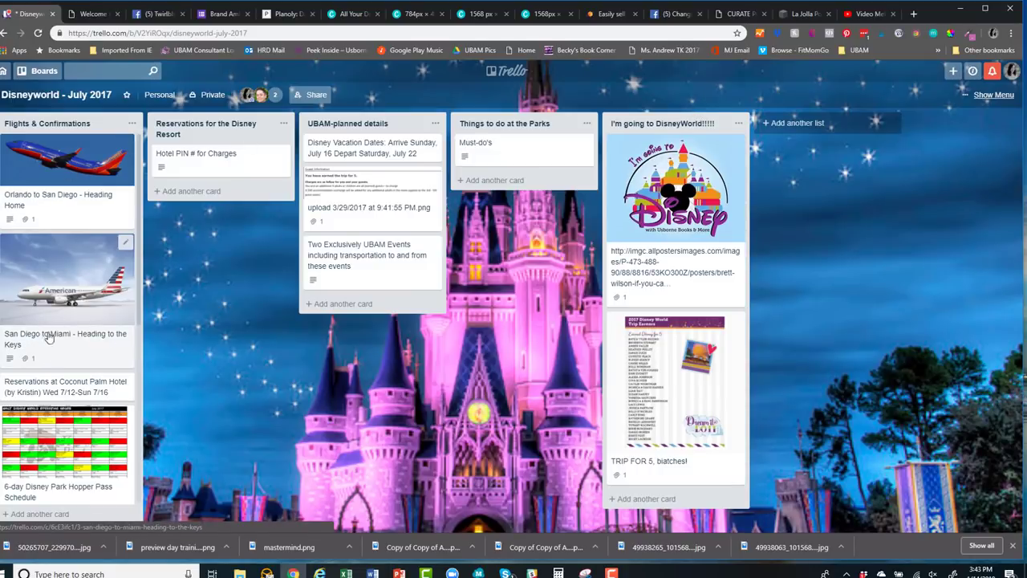
click(48, 337)
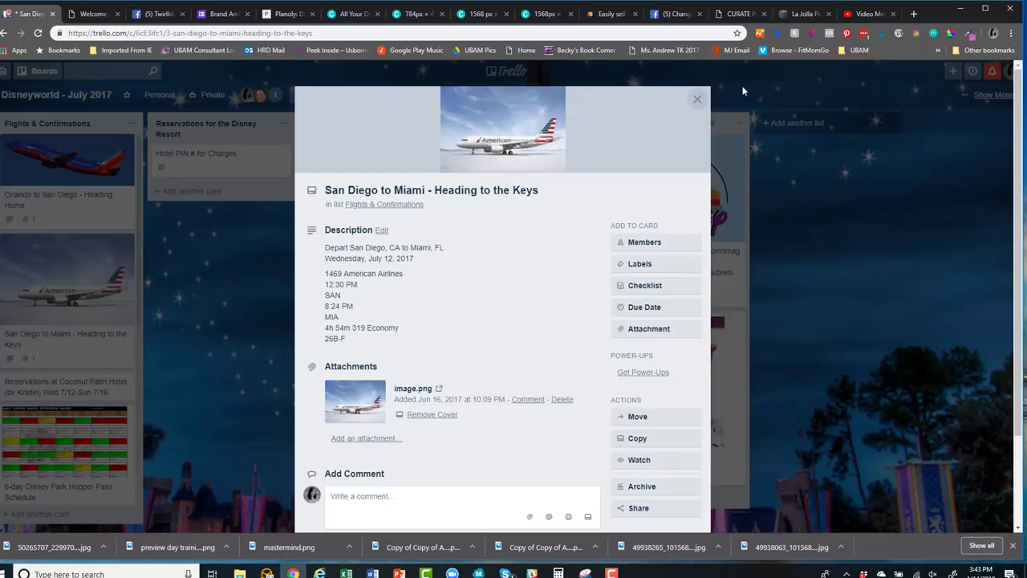
click(696, 99)
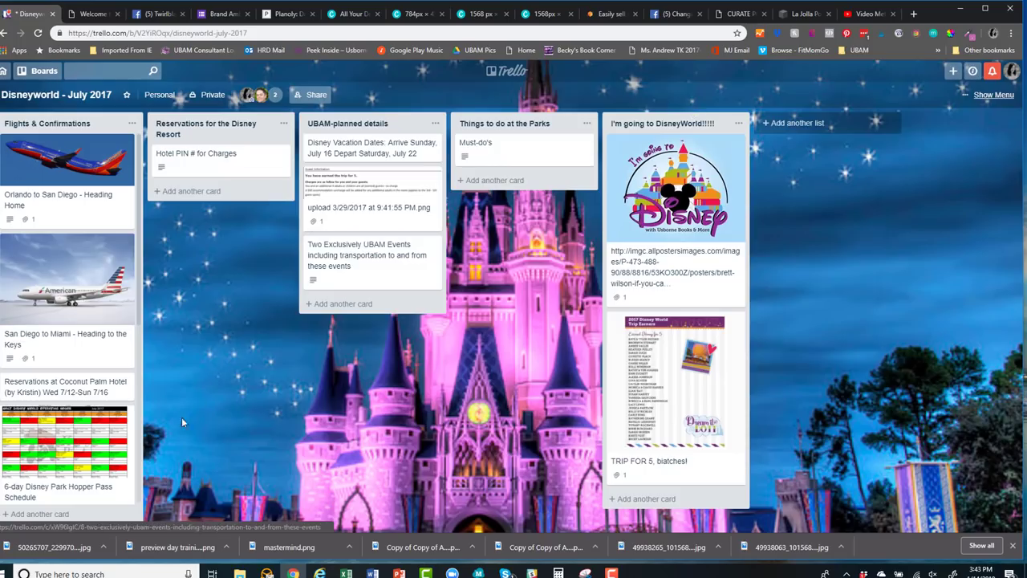
click(66, 493)
click(491, 115)
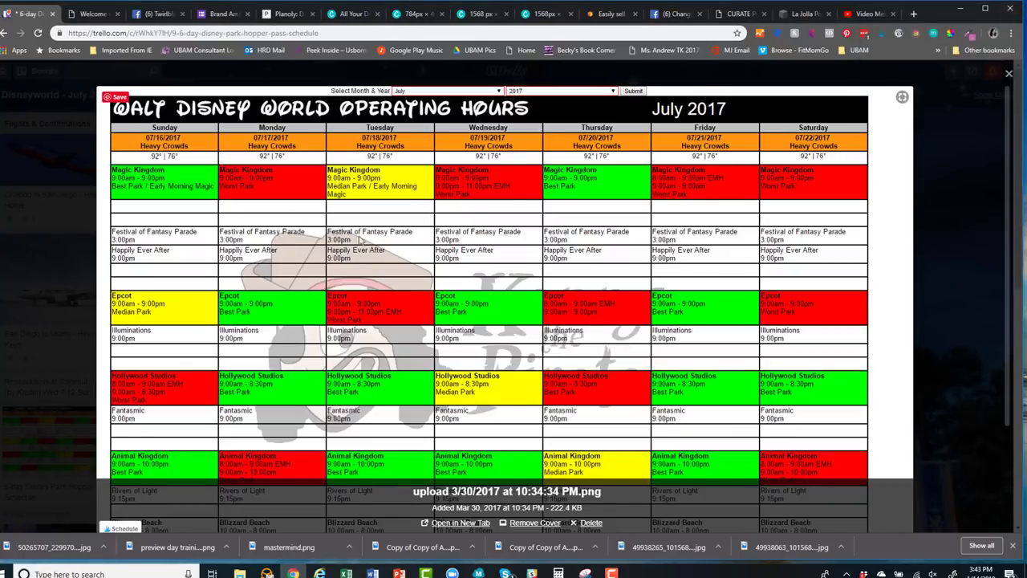
click(1009, 75)
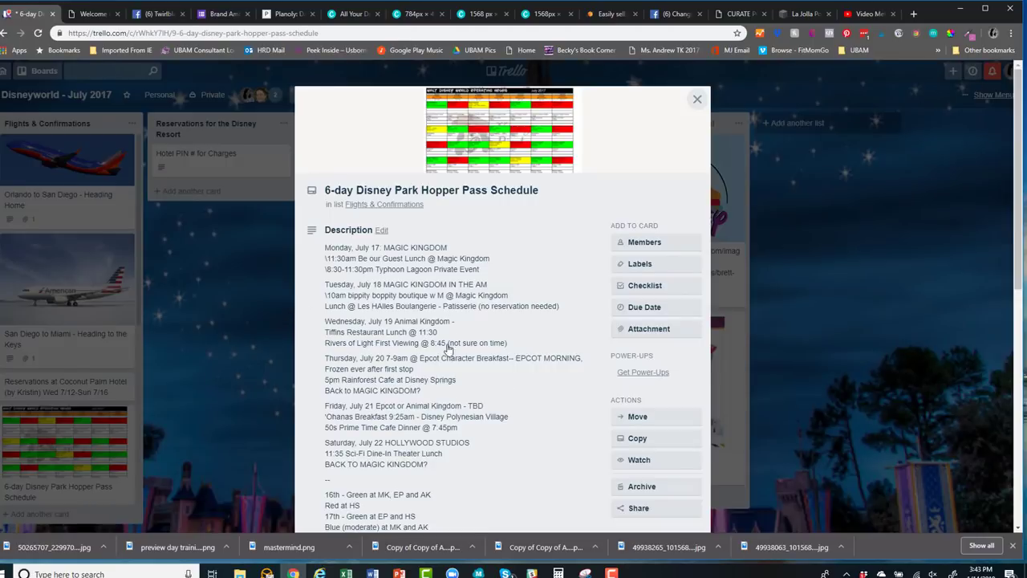
scroll(443, 375, down, 5)
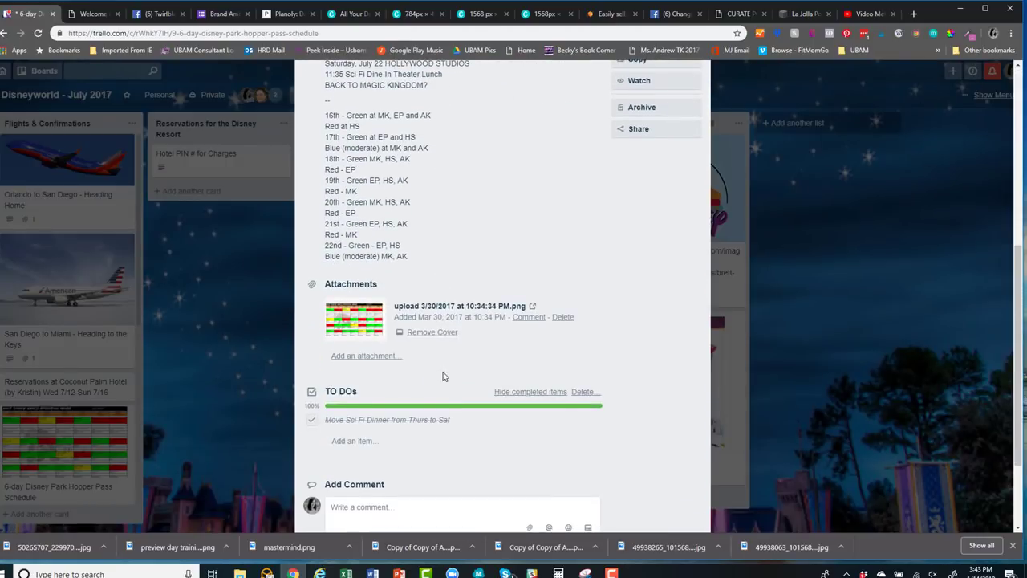
scroll(442, 375, up, 5)
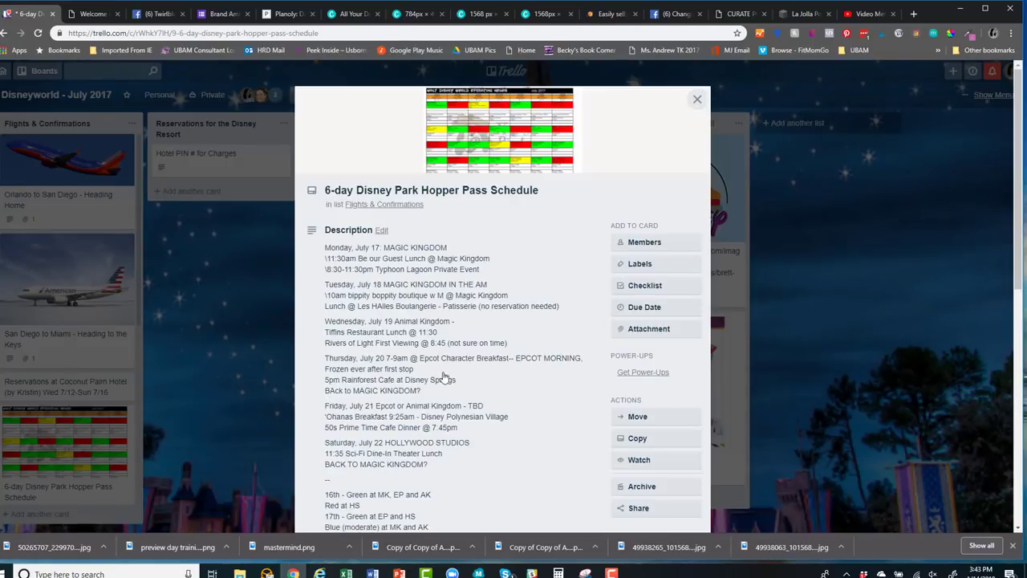
click(697, 100)
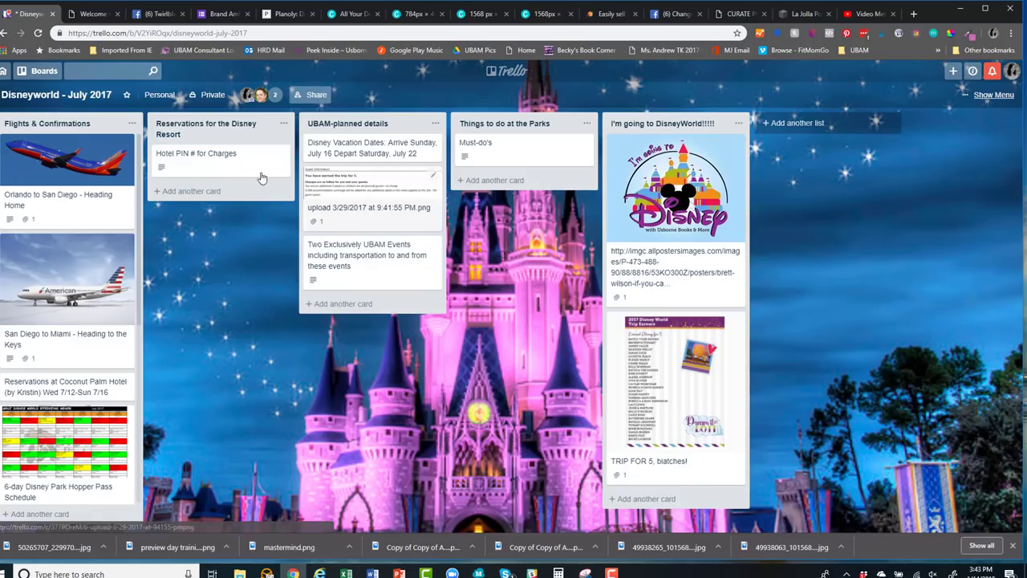
click(191, 193)
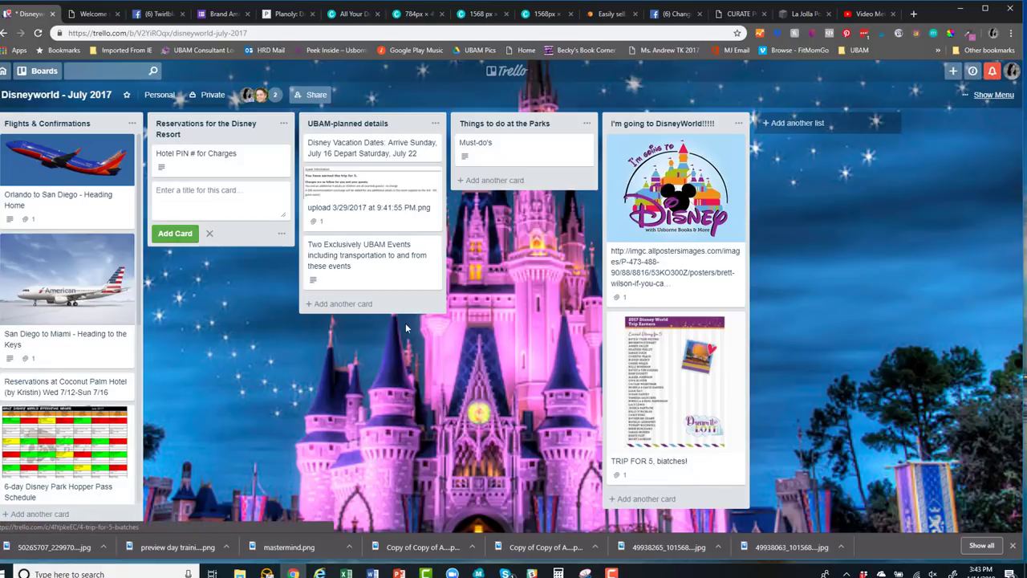
click(508, 154)
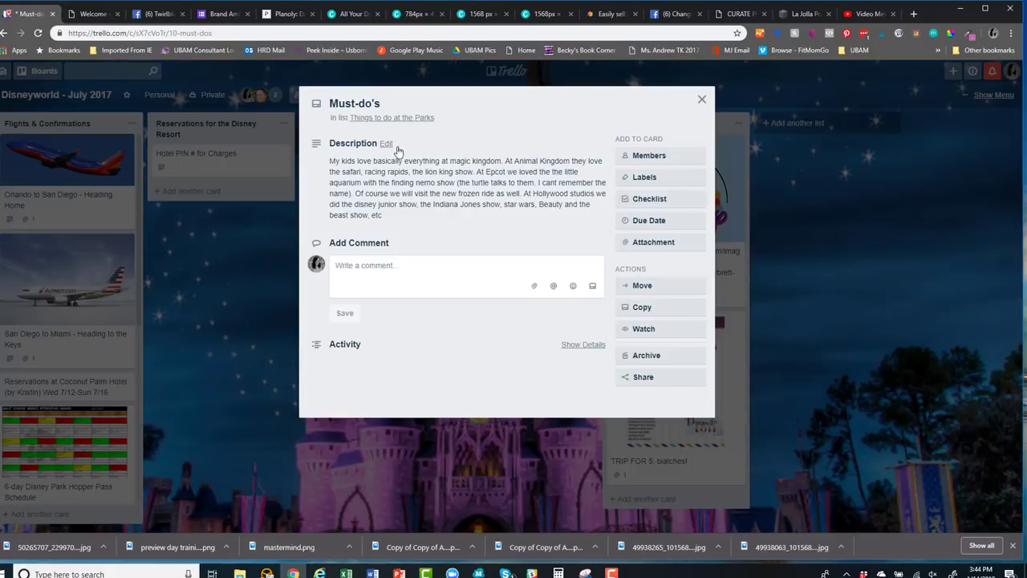
click(701, 99)
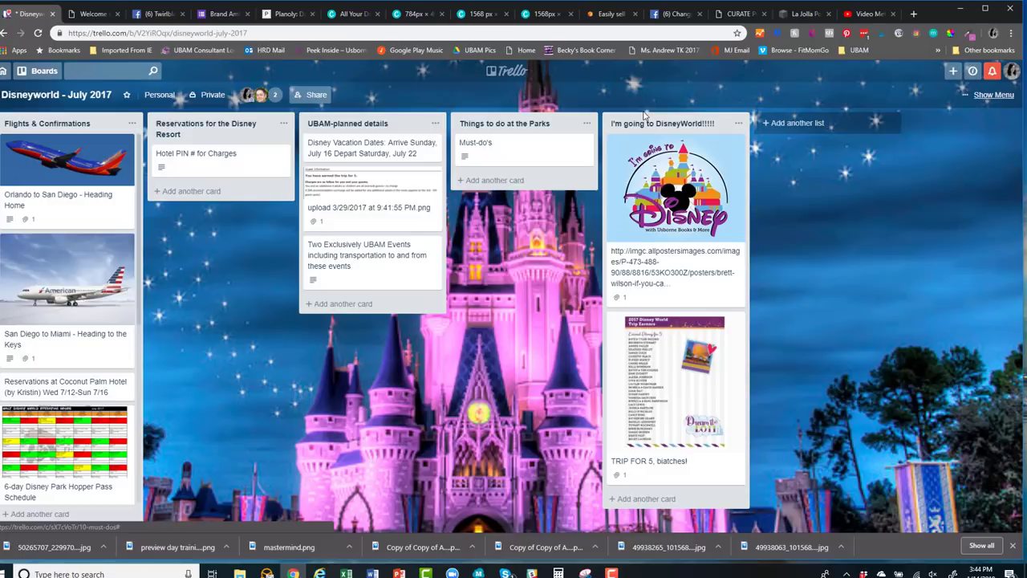
click(79, 200)
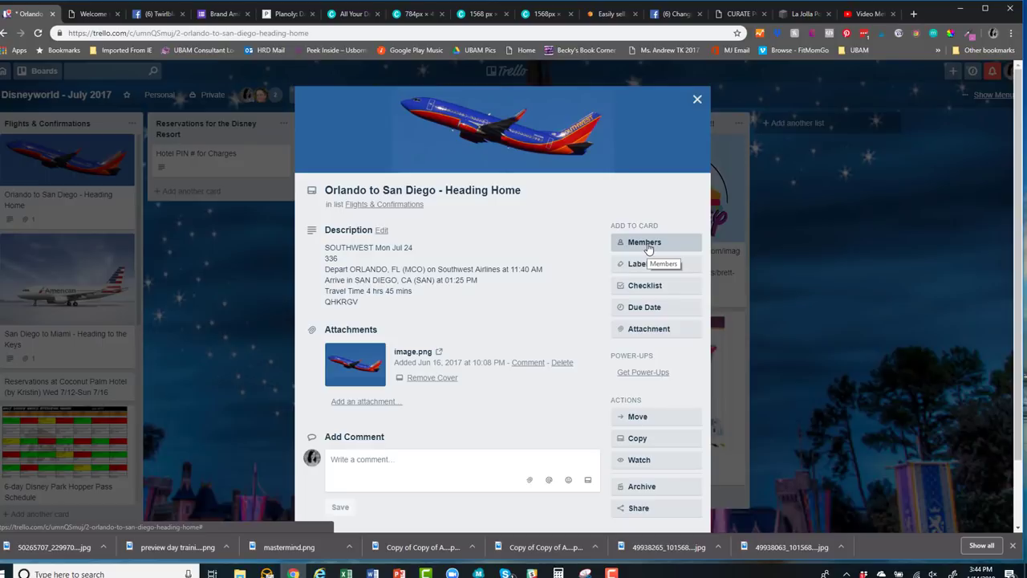
click(649, 245)
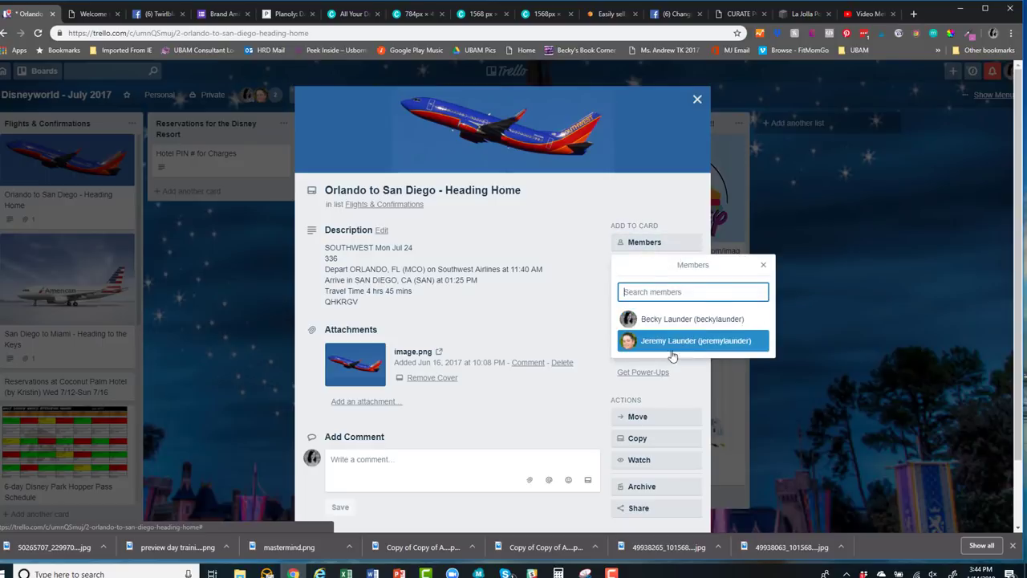
click(764, 264)
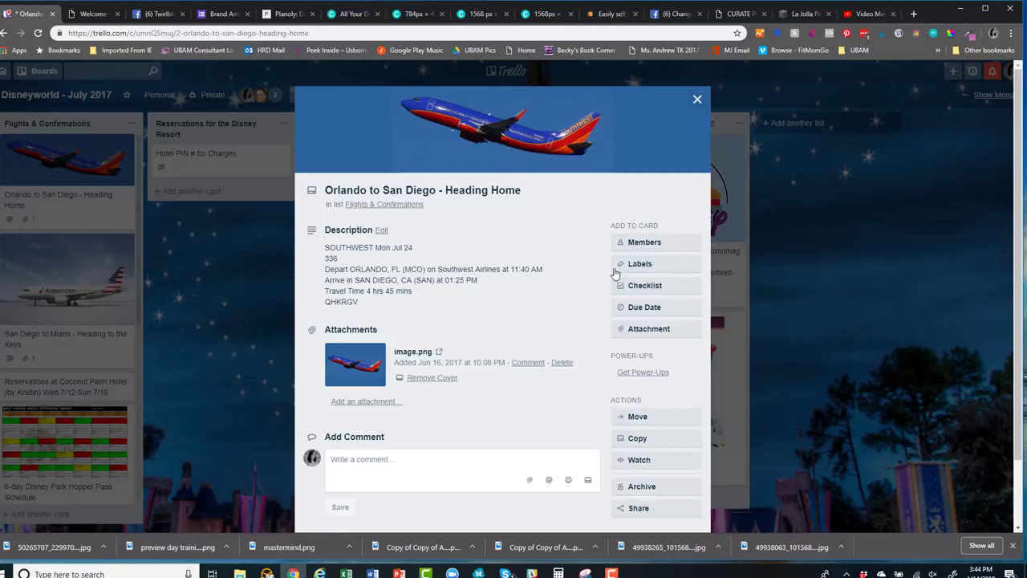
click(648, 264)
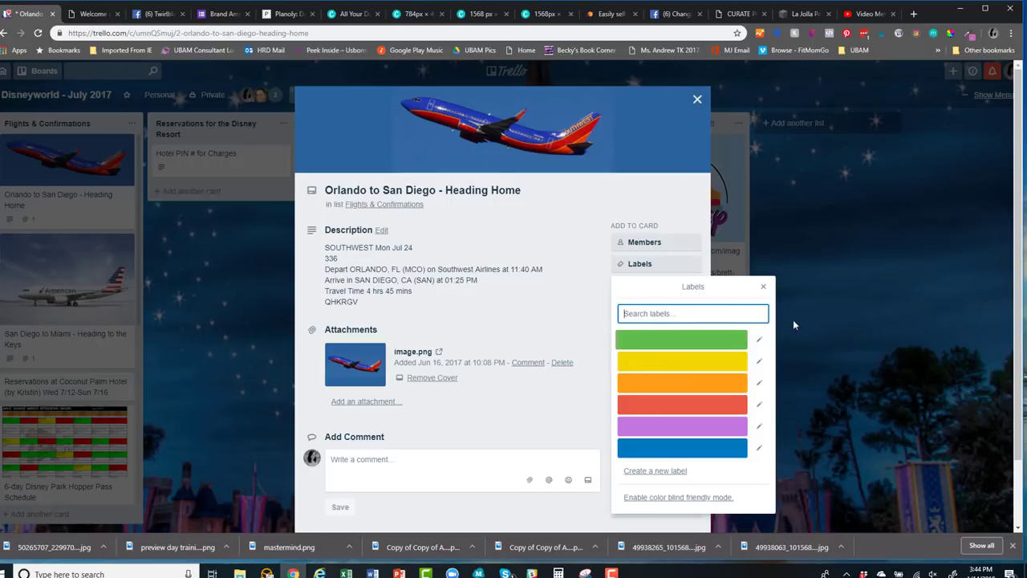
click(763, 286)
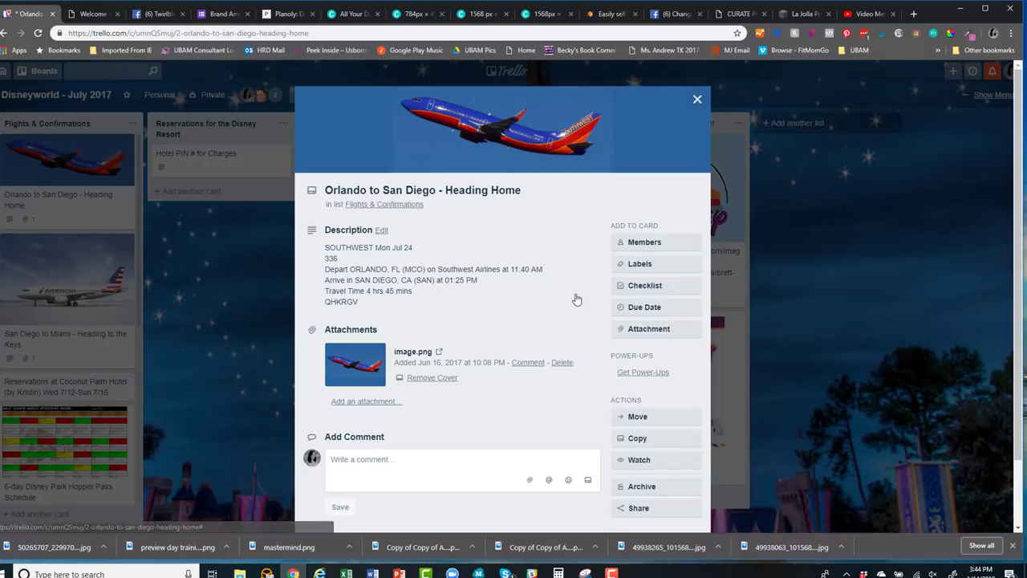
click(642, 294)
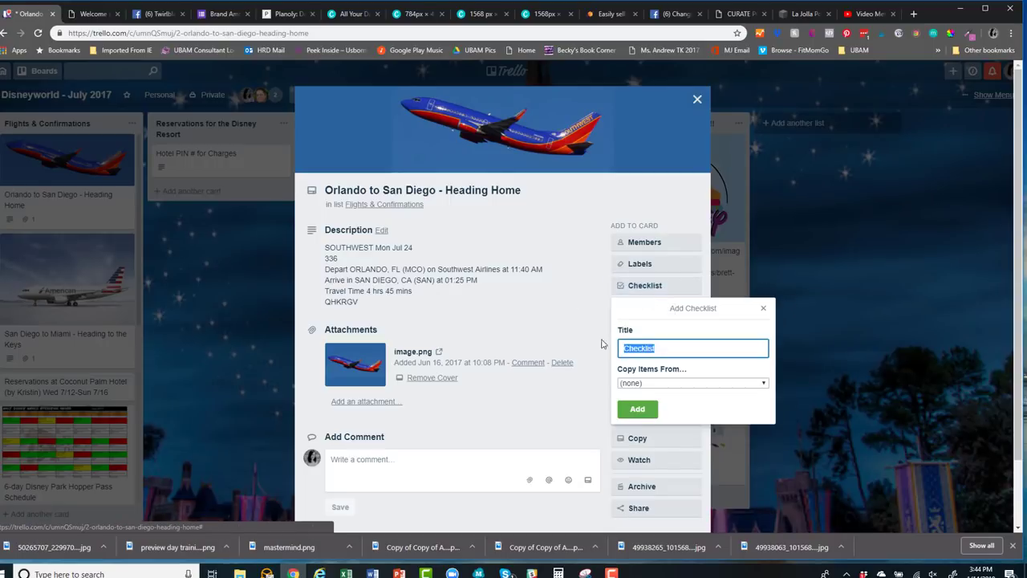
click(660, 383)
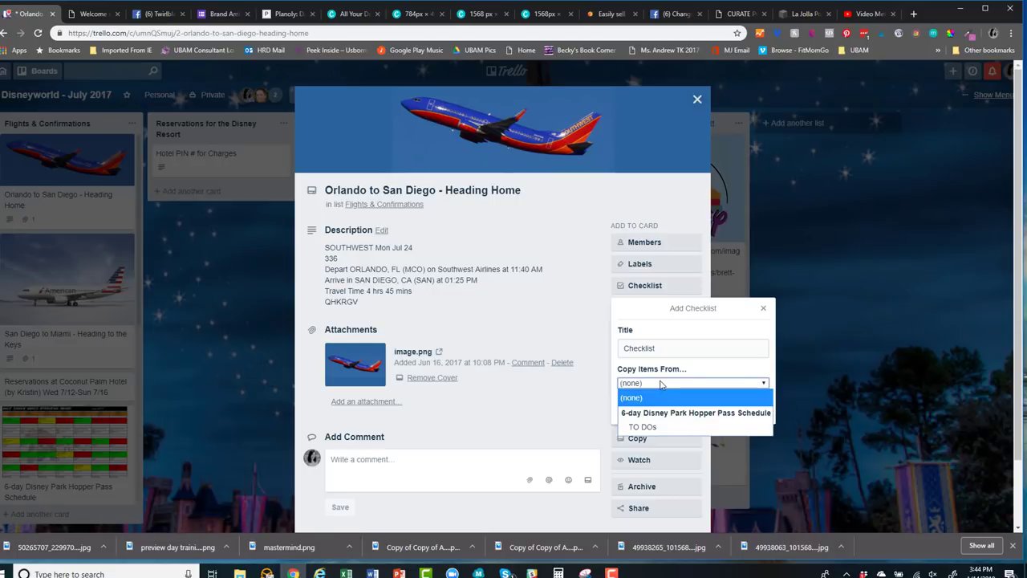
click(663, 425)
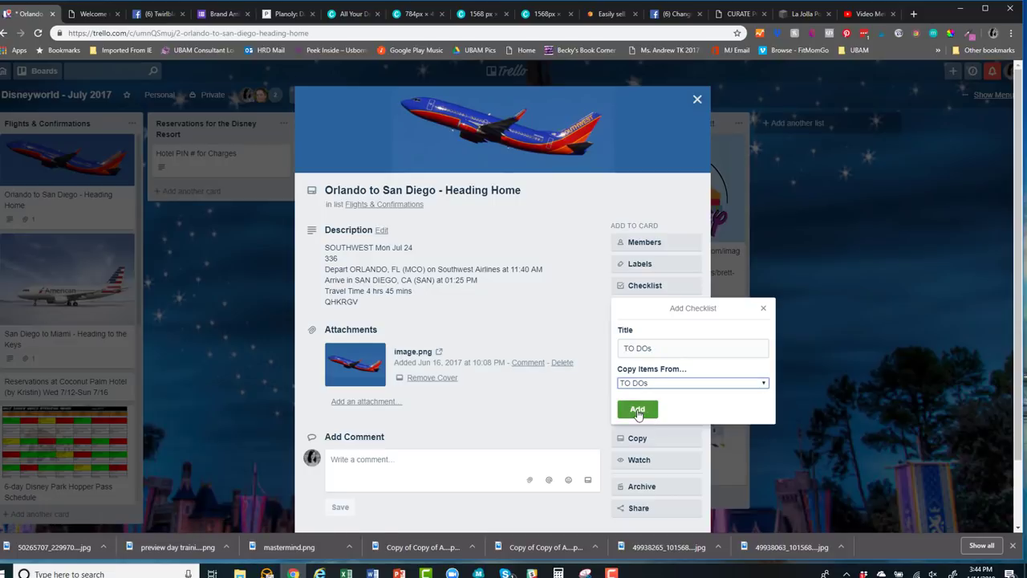
click(638, 410)
scroll(494, 444, down, 2)
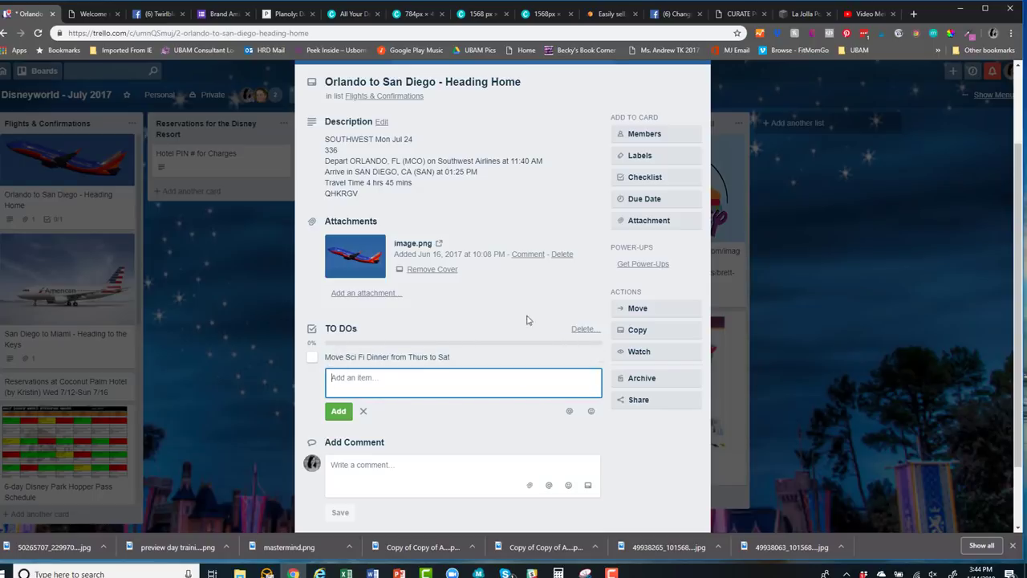
click(583, 329)
click(652, 401)
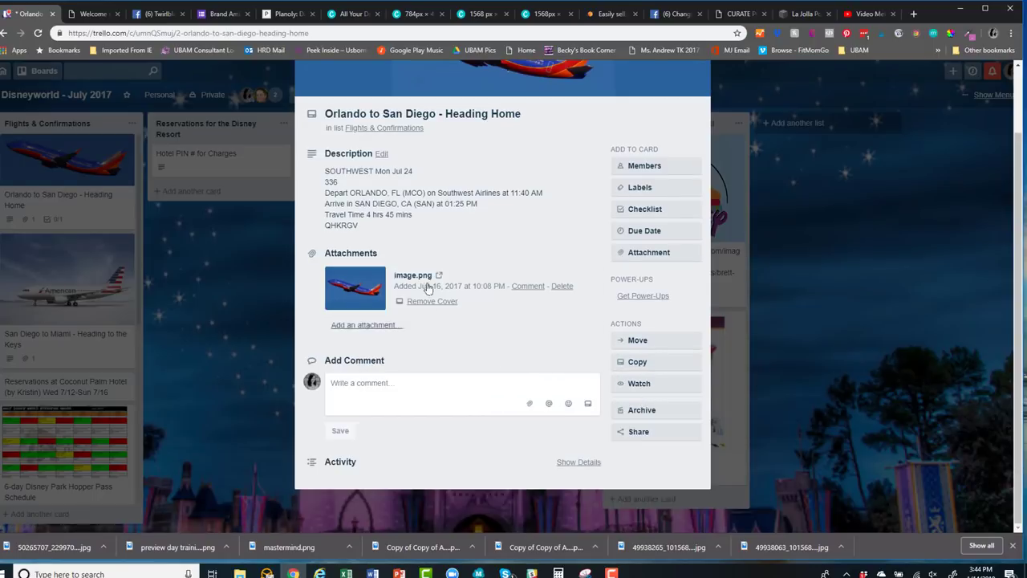
click(655, 256)
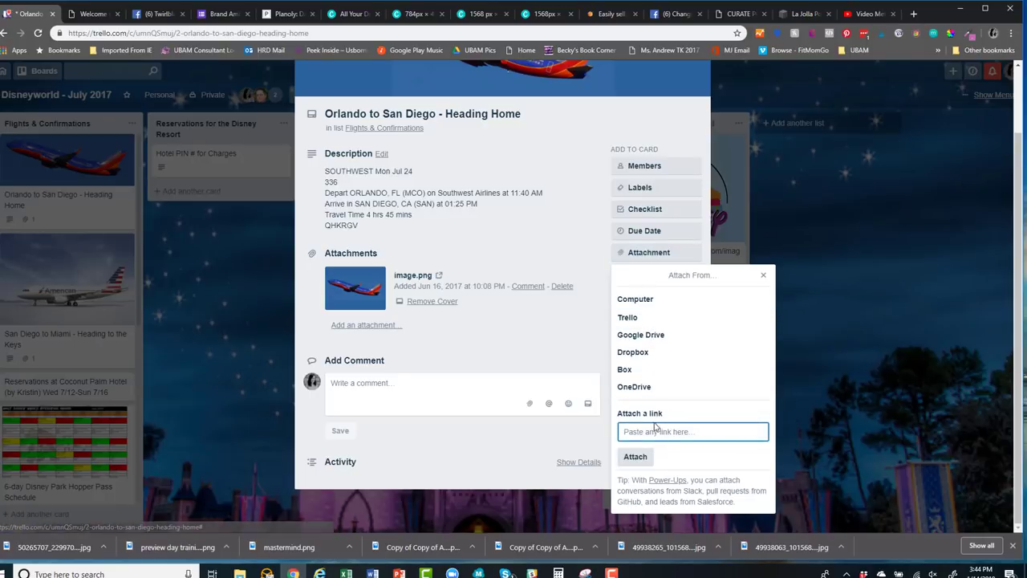
click(763, 275)
scroll(545, 374, up, 2)
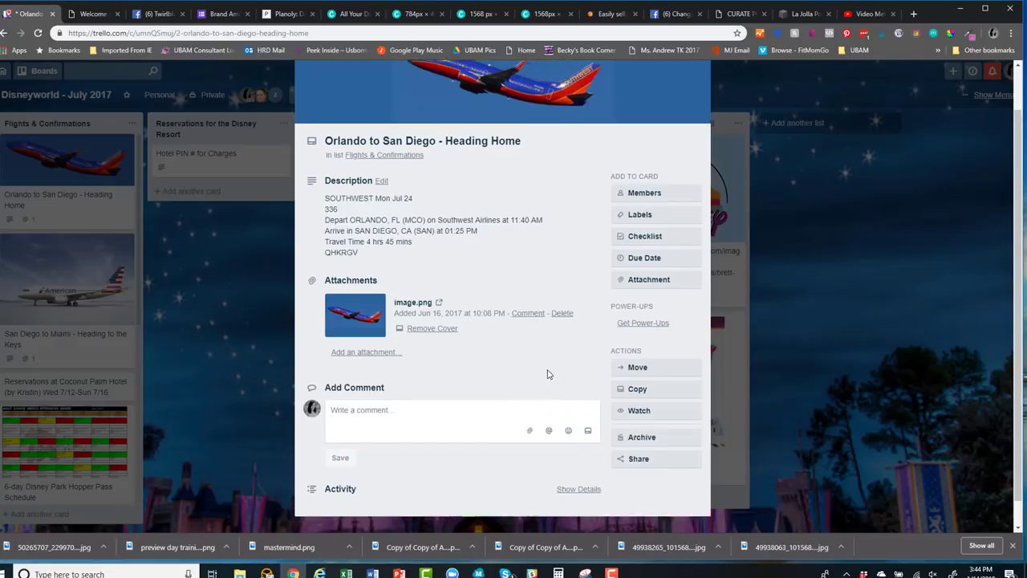
Close the flight card and move the 6-day Park Hopper card into Things to do at the Parks
click(695, 100)
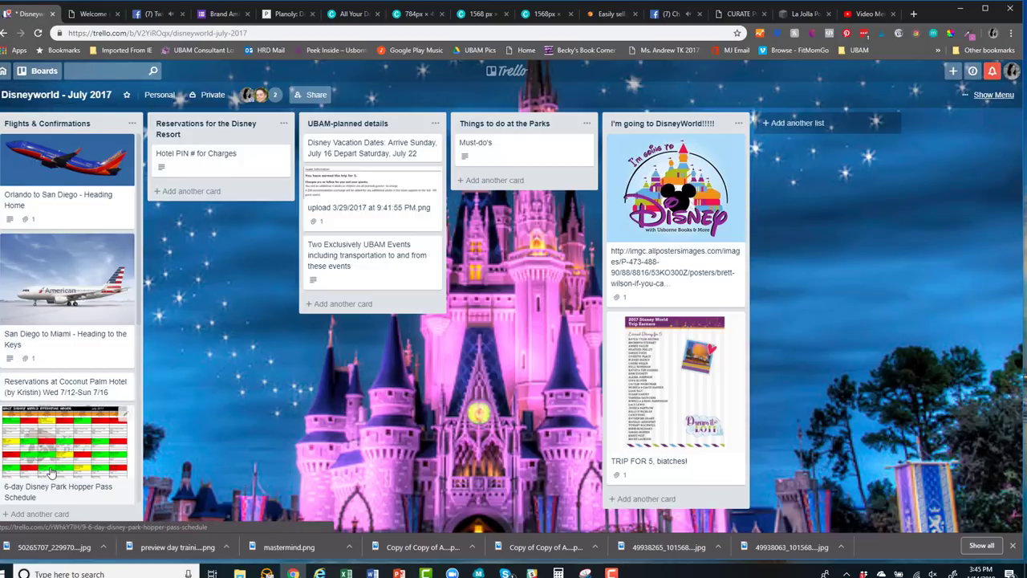
drag(32, 480, 496, 206)
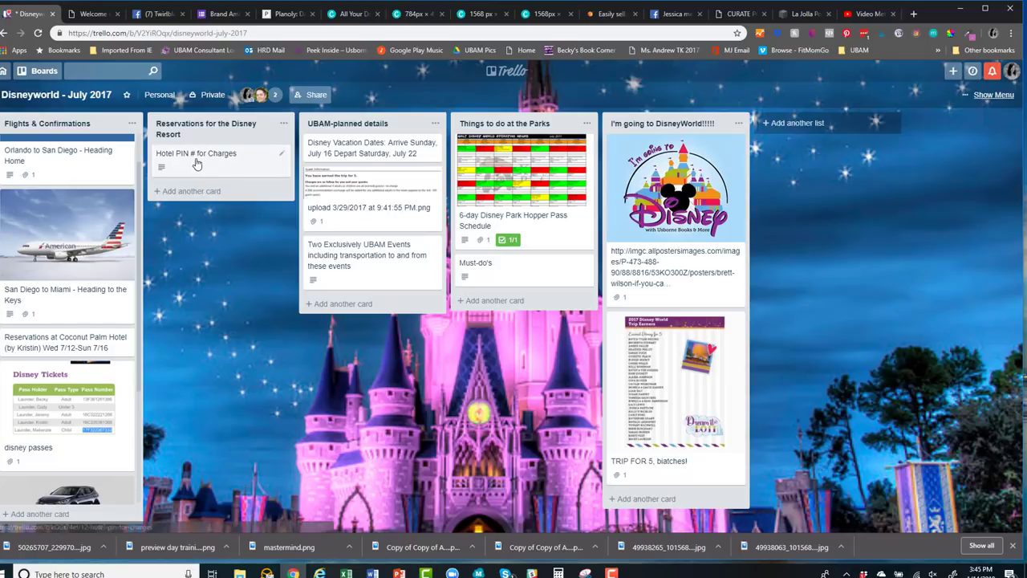
scroll(60, 431, down, 1)
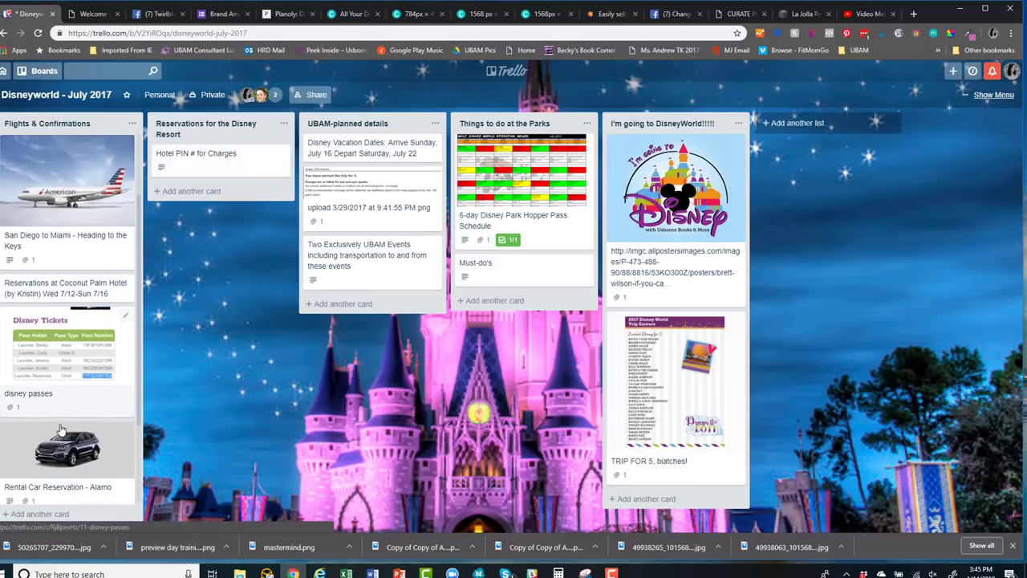
click(46, 341)
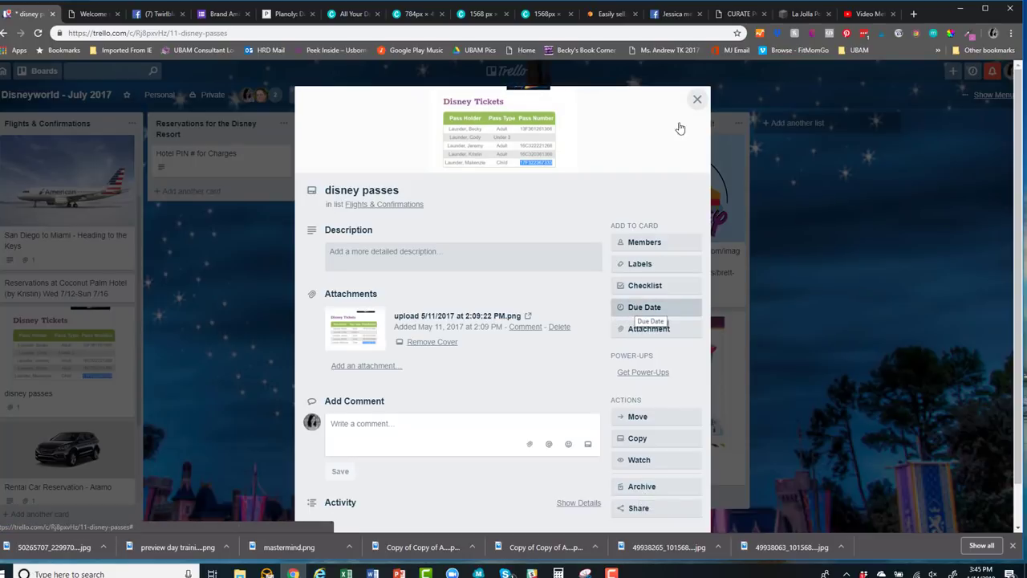
click(695, 99)
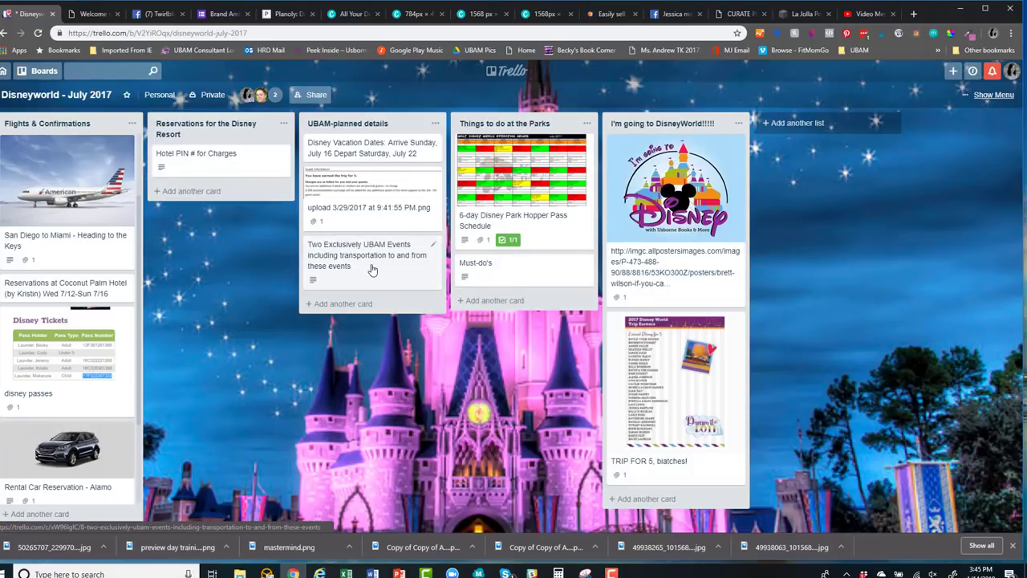
click(43, 243)
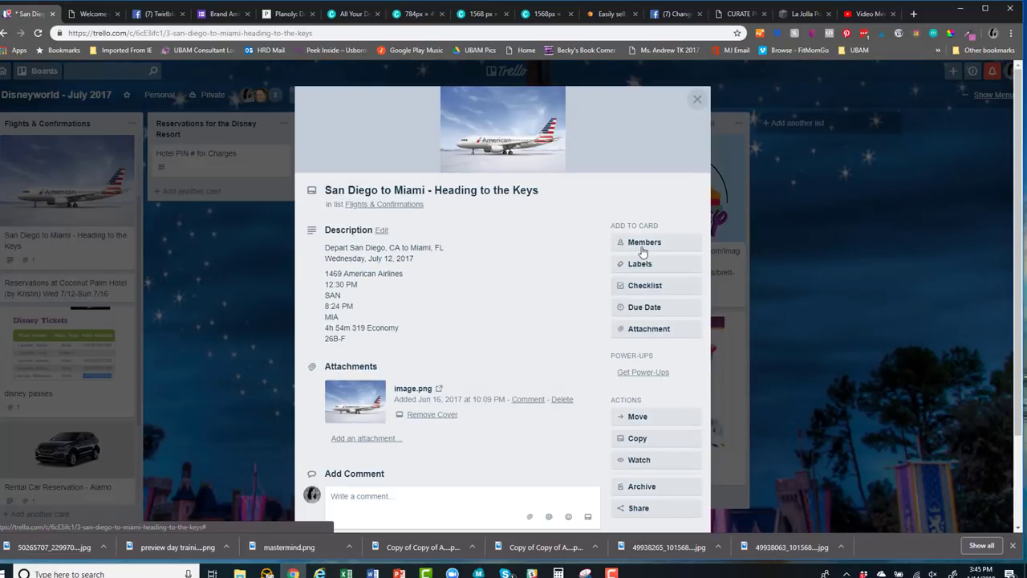
click(655, 310)
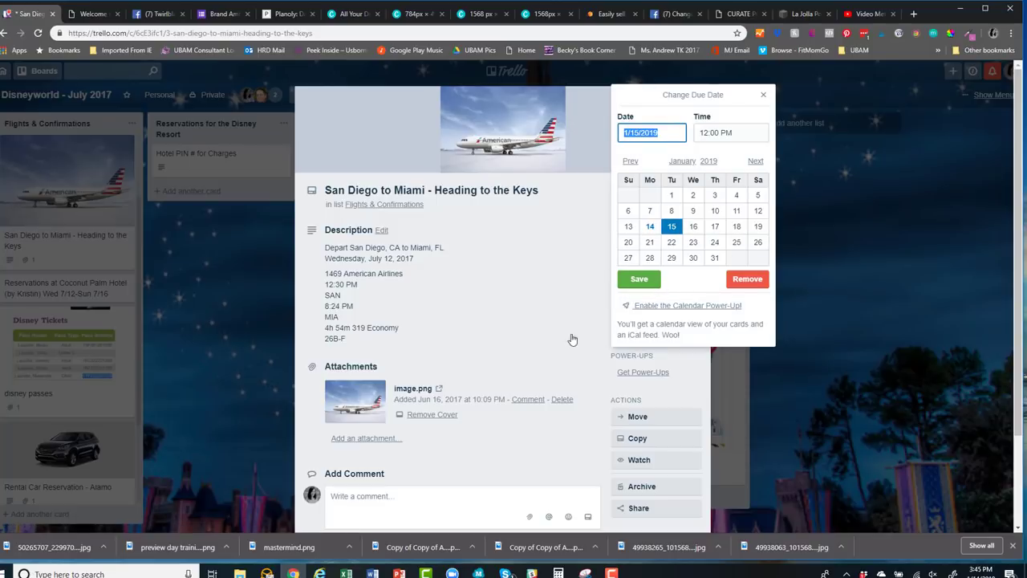
click(763, 95)
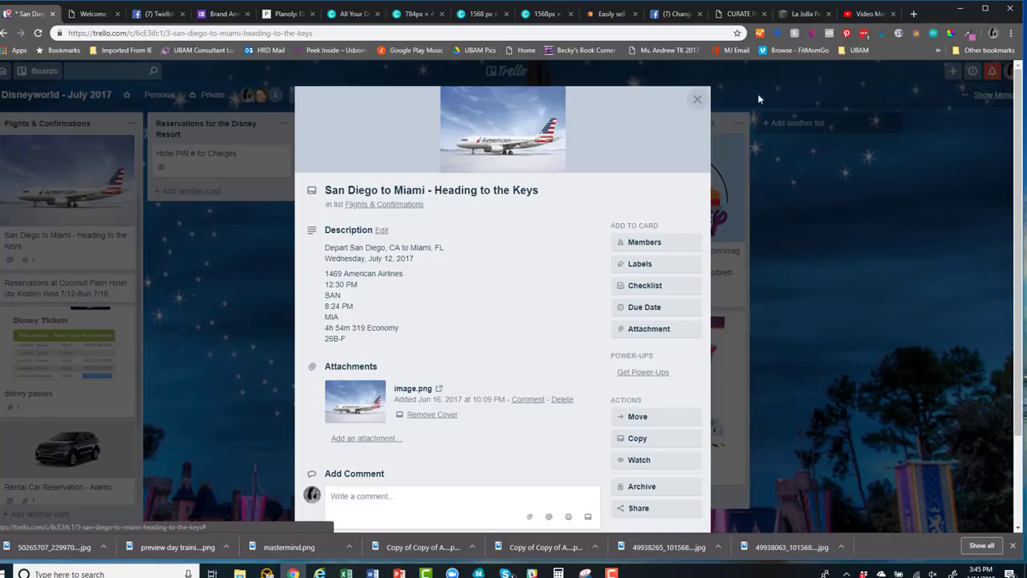
click(696, 100)
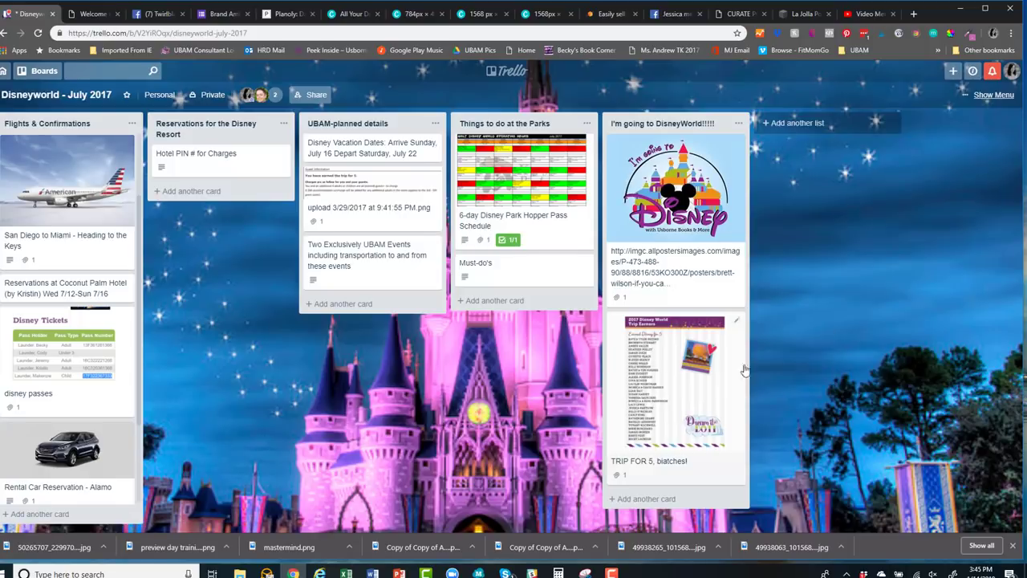
Switch to the Customer Service/Leads Board from Recent Boards in the boards drawer
click(26, 77)
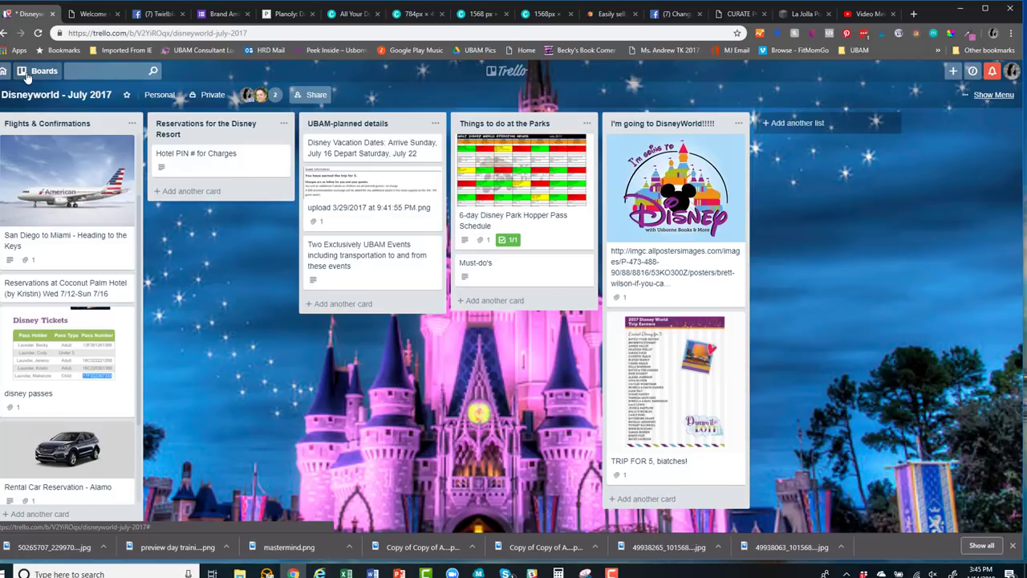
click(26, 76)
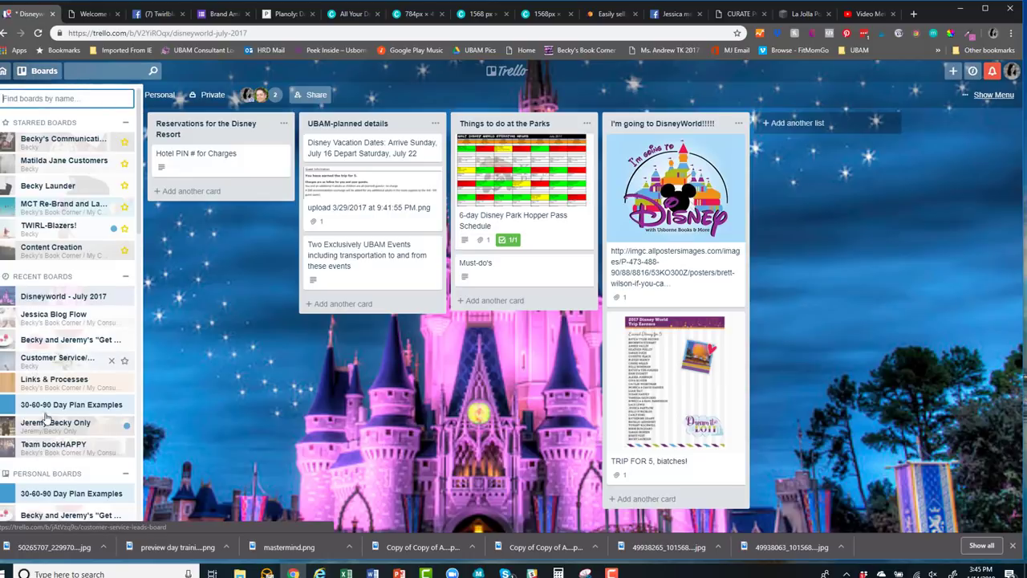
scroll(58, 470, down, 1)
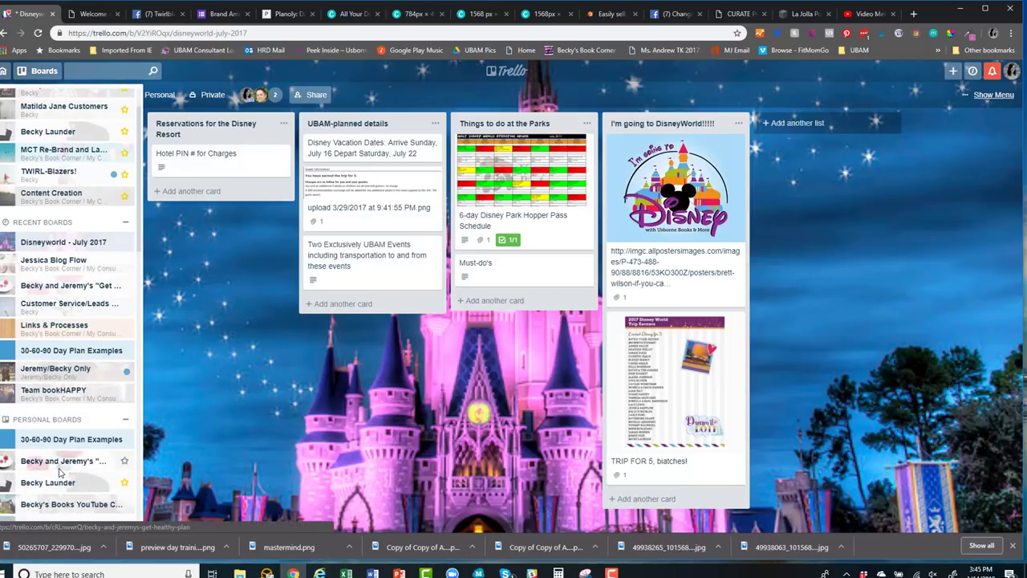
scroll(59, 471, down, 2)
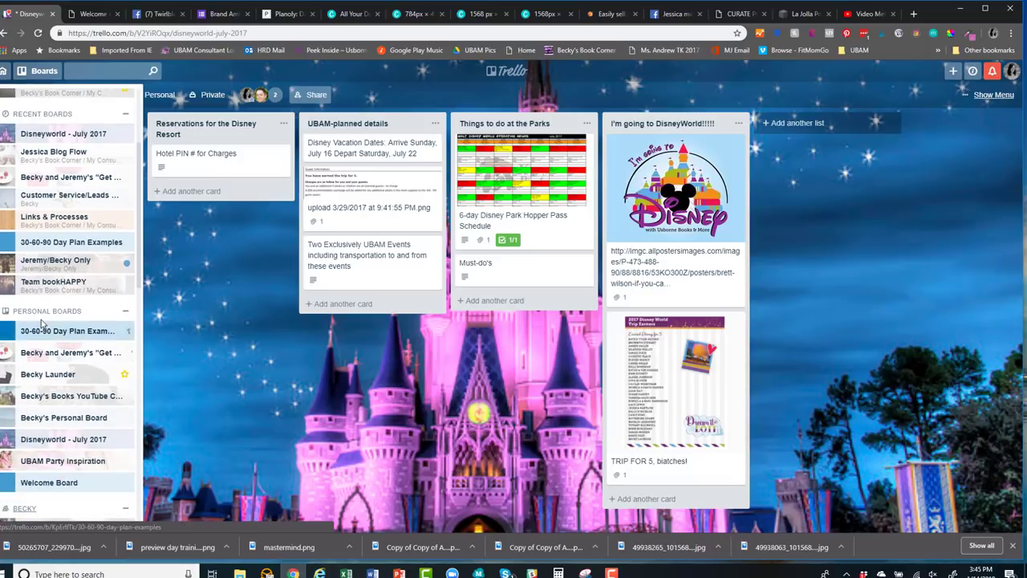
scroll(48, 238, up, 1)
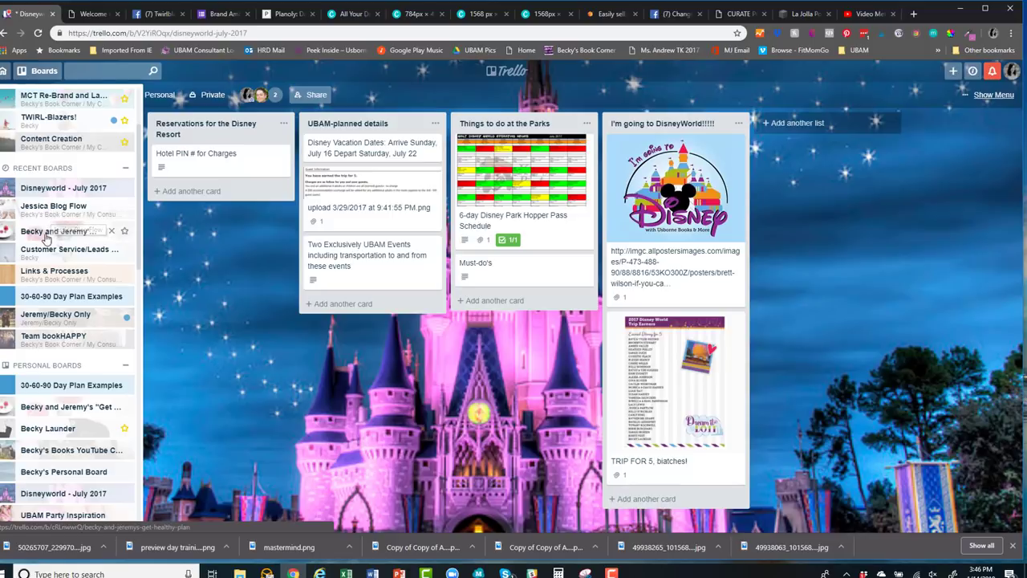
click(32, 256)
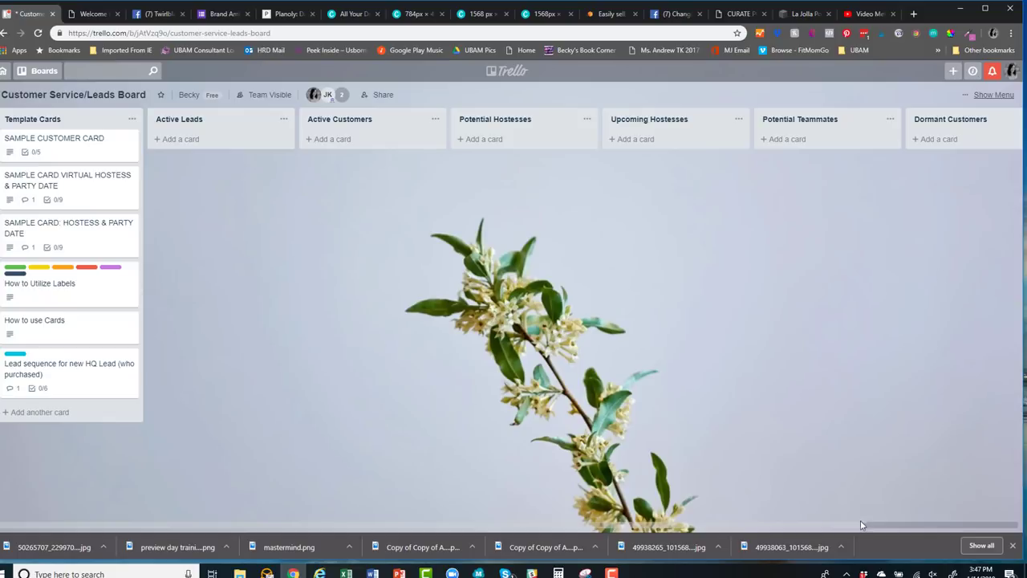
Drag items on the leads board and preview the SAMPLE CUSTOMER CARD
drag(861, 525, 1008, 522)
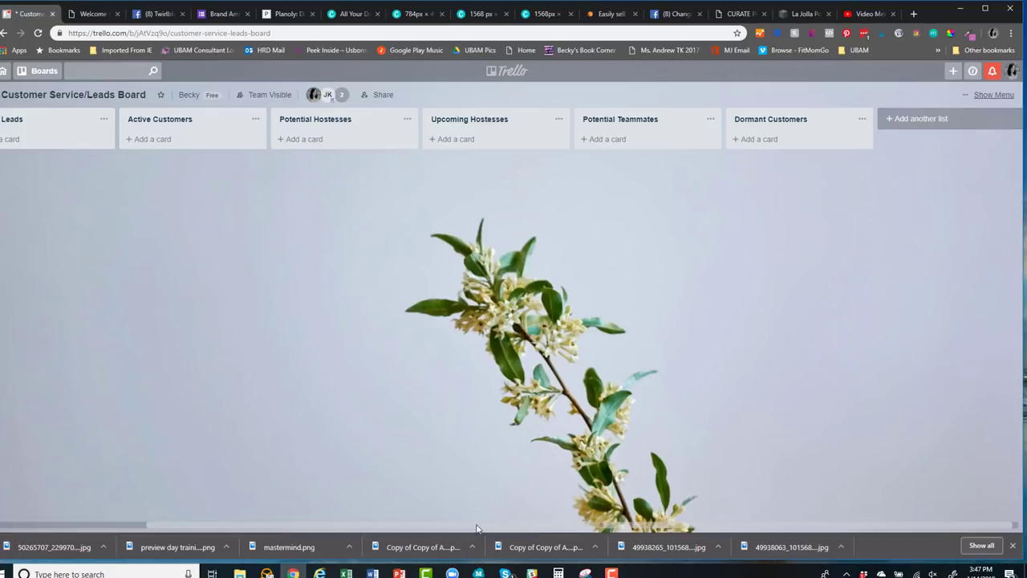
drag(477, 529, 287, 542)
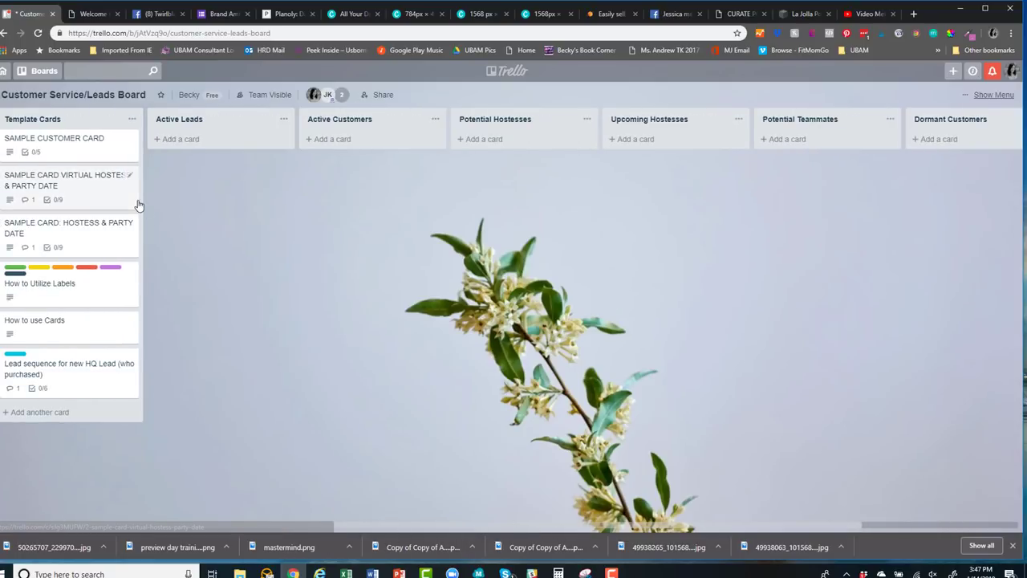
click(67, 153)
click(297, 287)
key(e)
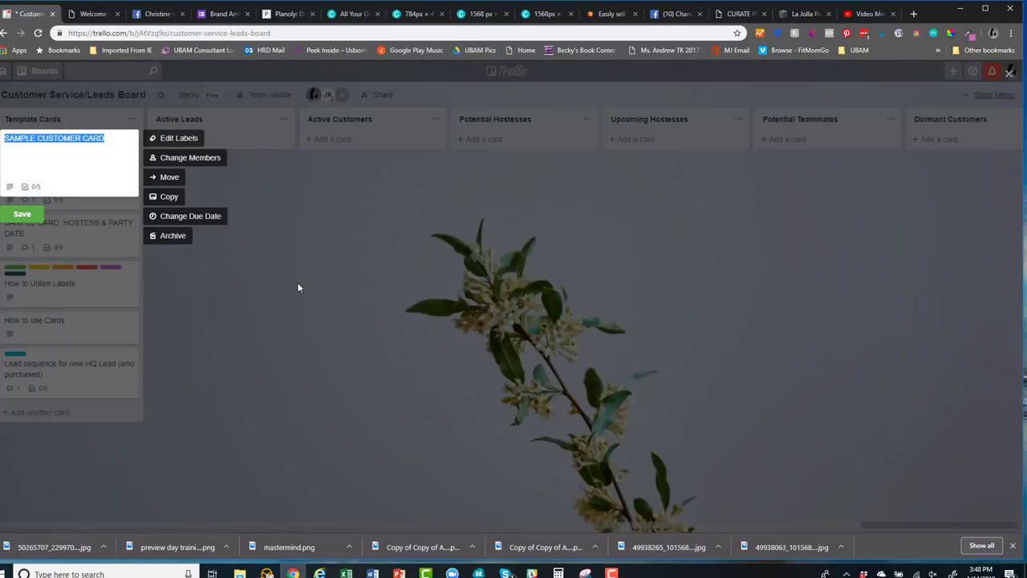
click(297, 287)
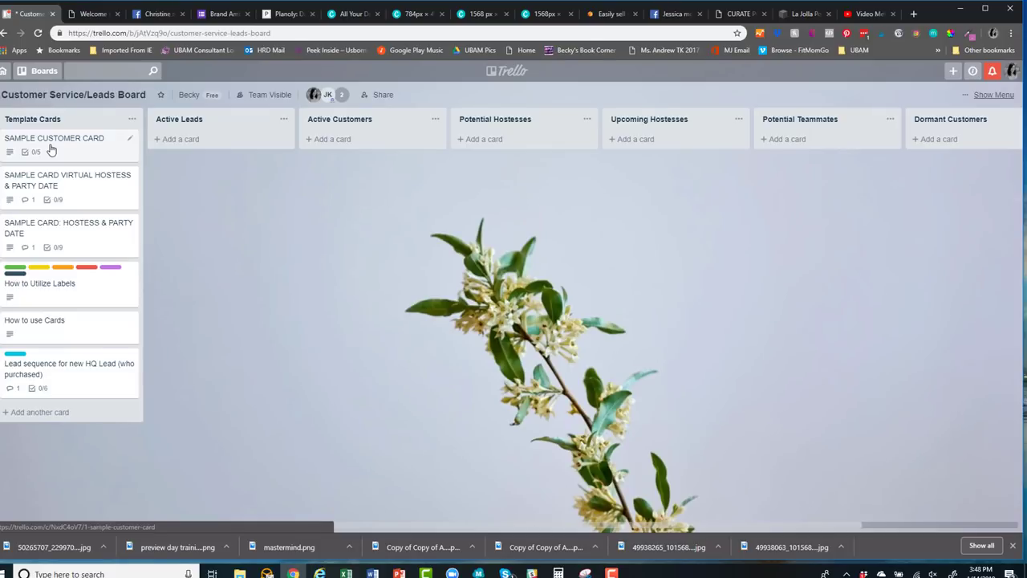
Copy the SAMPLE CUSTOMER CARD into Active Customers on the Customer Service/Leads Board
key(e)
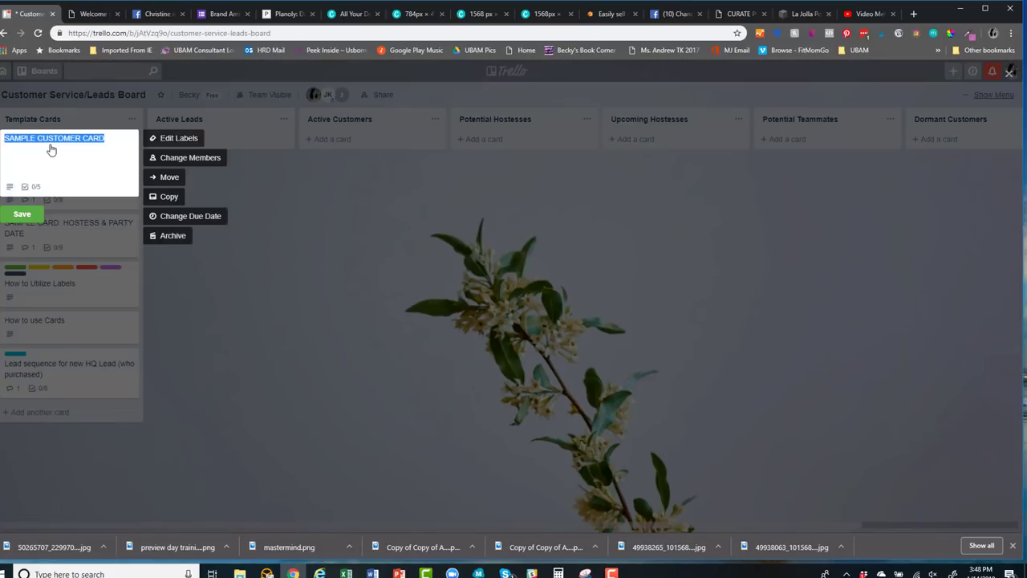
click(169, 201)
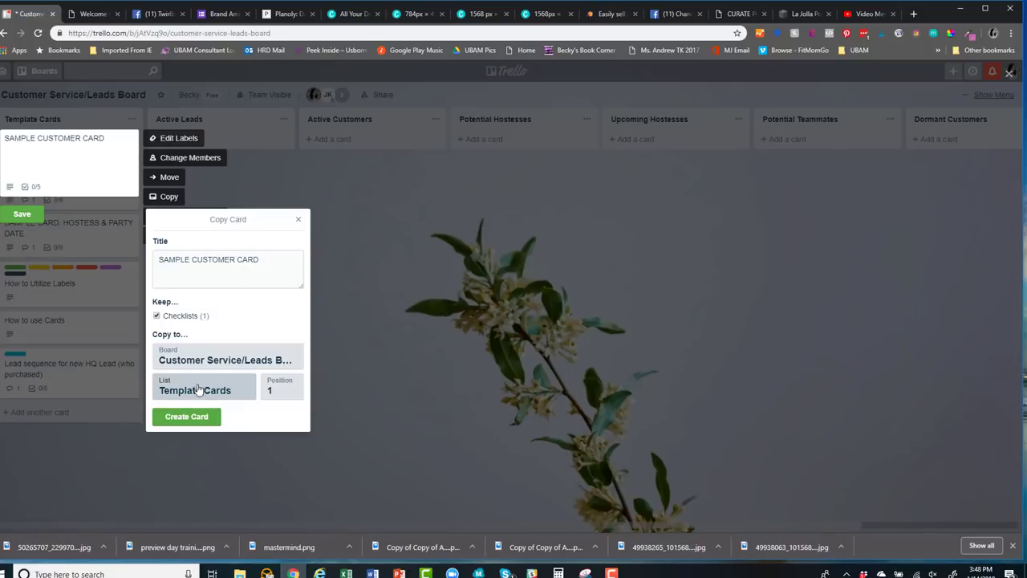
click(208, 360)
click(200, 203)
click(225, 391)
click(206, 448)
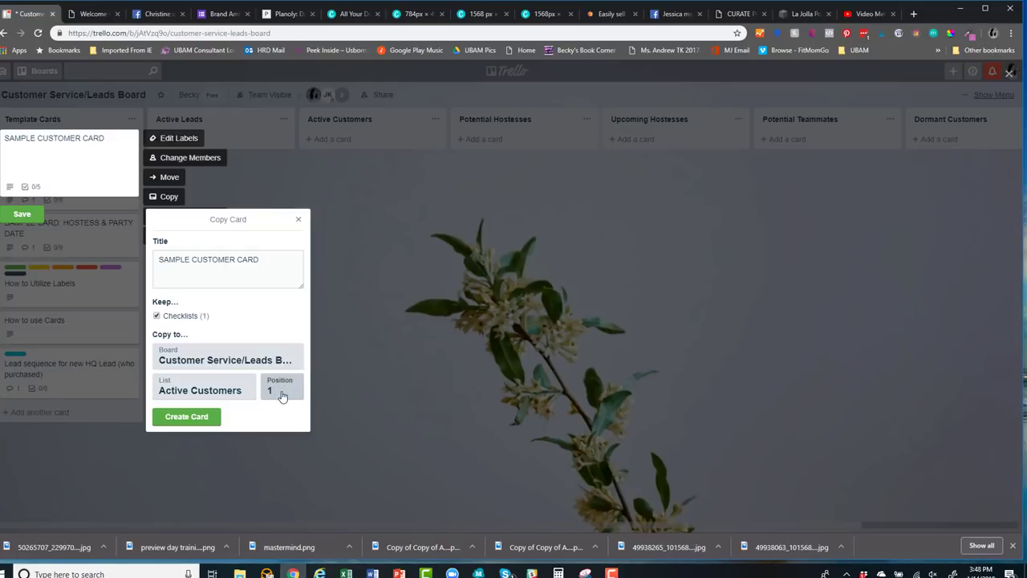
click(200, 417)
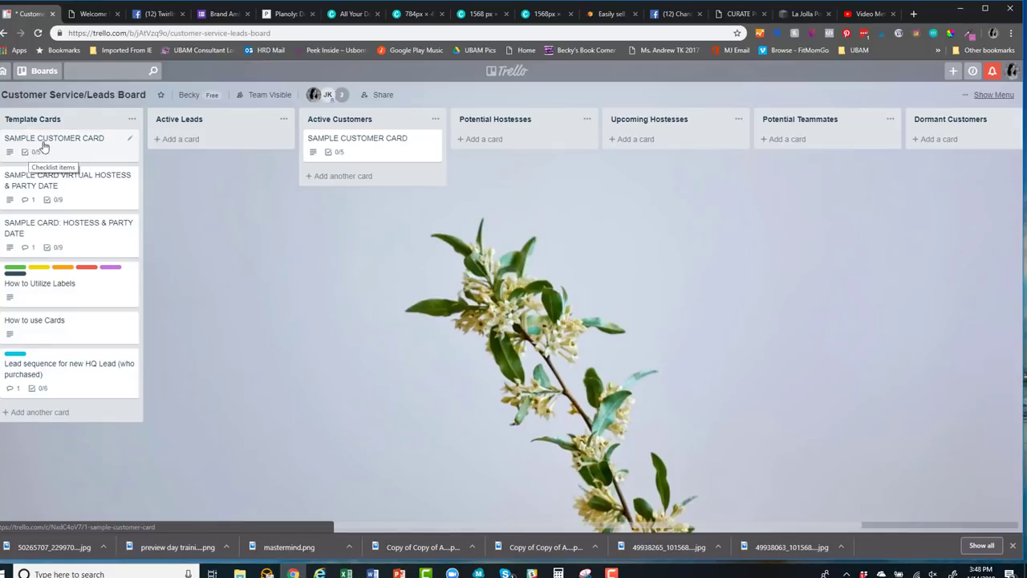
Enter the customer's name, children's names and ages, San Diego and e-mail in the description
click(383, 145)
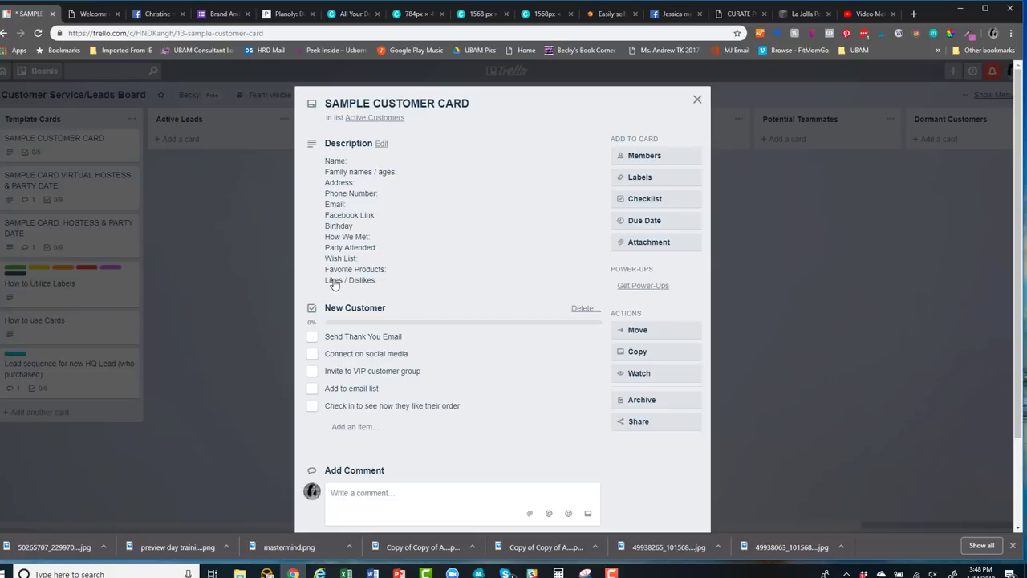
click(359, 243)
click(374, 166)
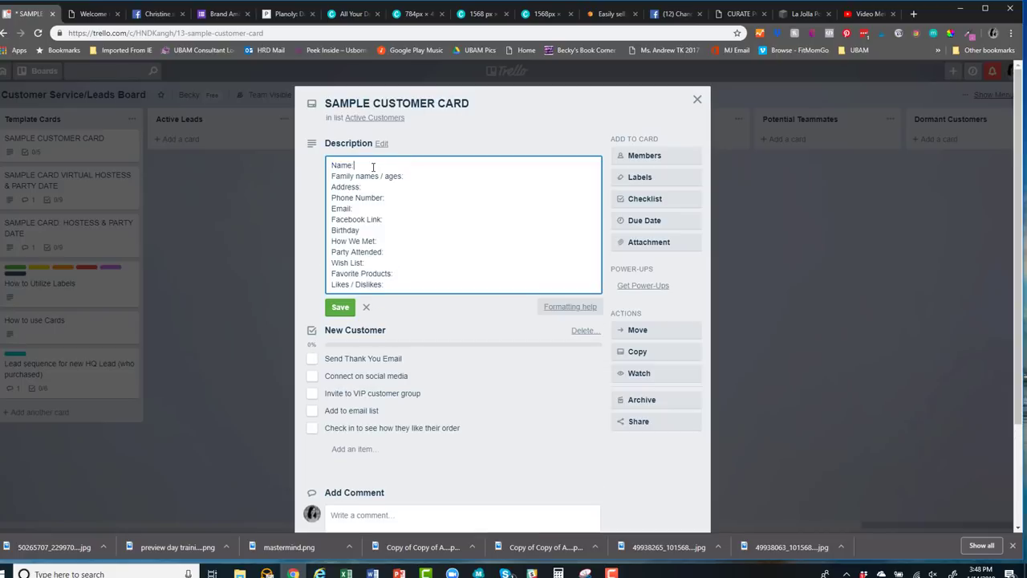
click(410, 180)
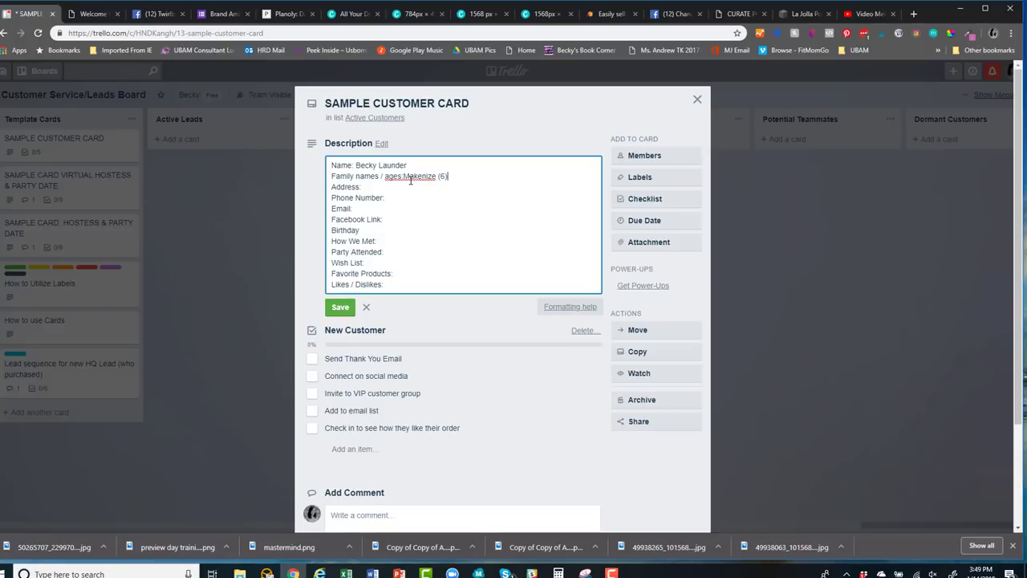
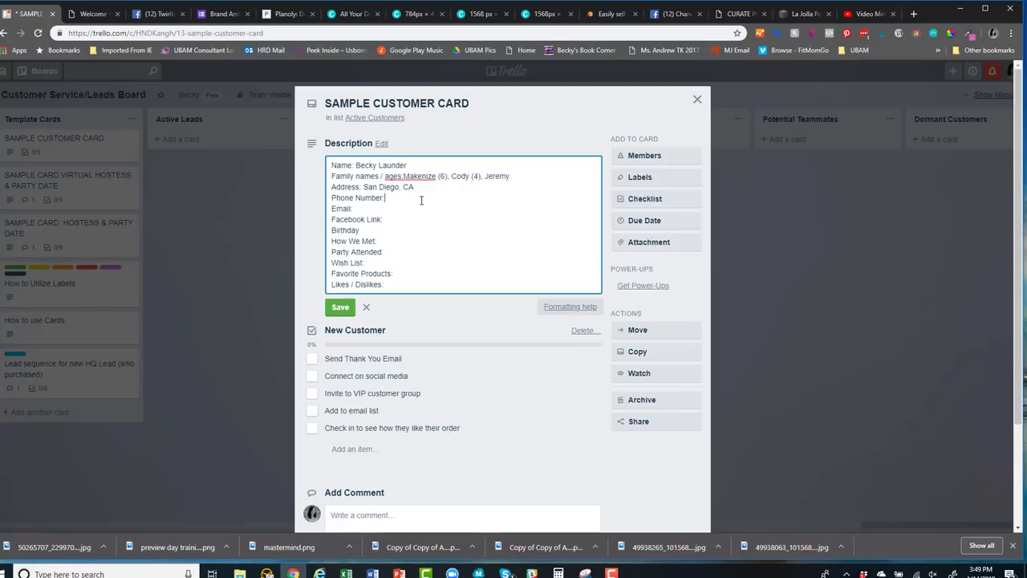
key(Down)
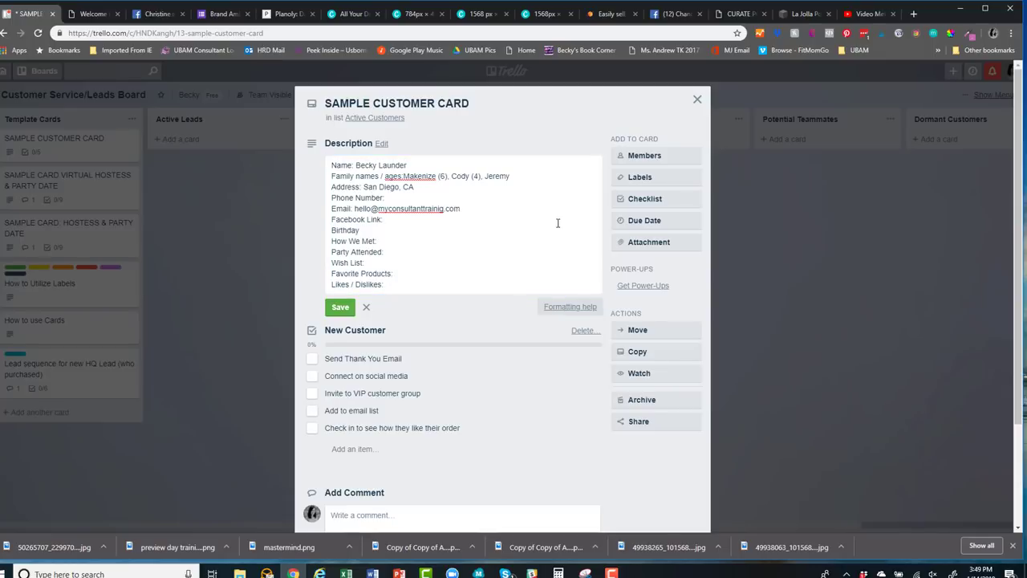
Step through the Facebook, How We Met, Party and Favorite Products lines, then save the description
click(415, 219)
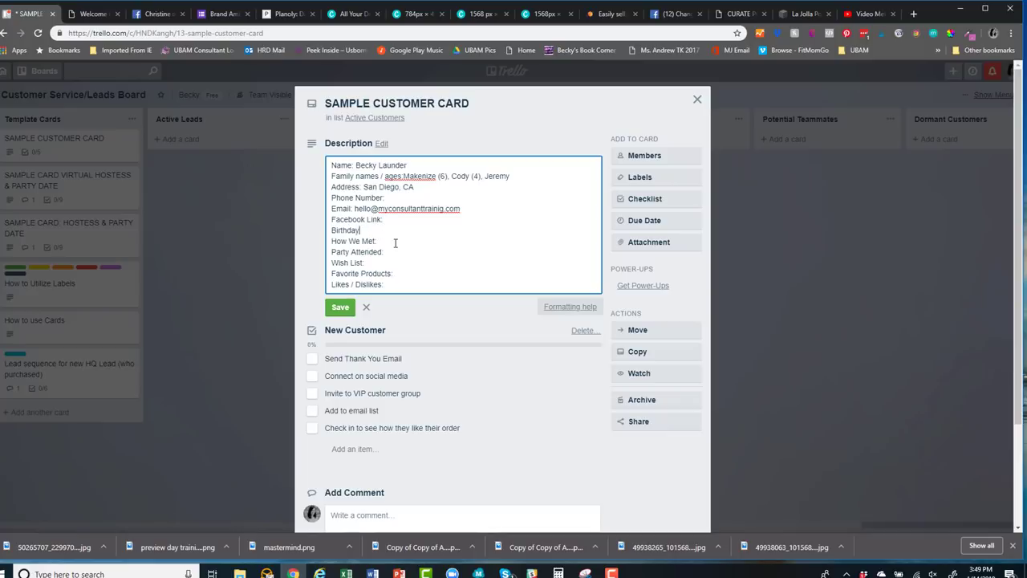
click(396, 243)
click(399, 251)
click(410, 274)
text(:)
click(327, 311)
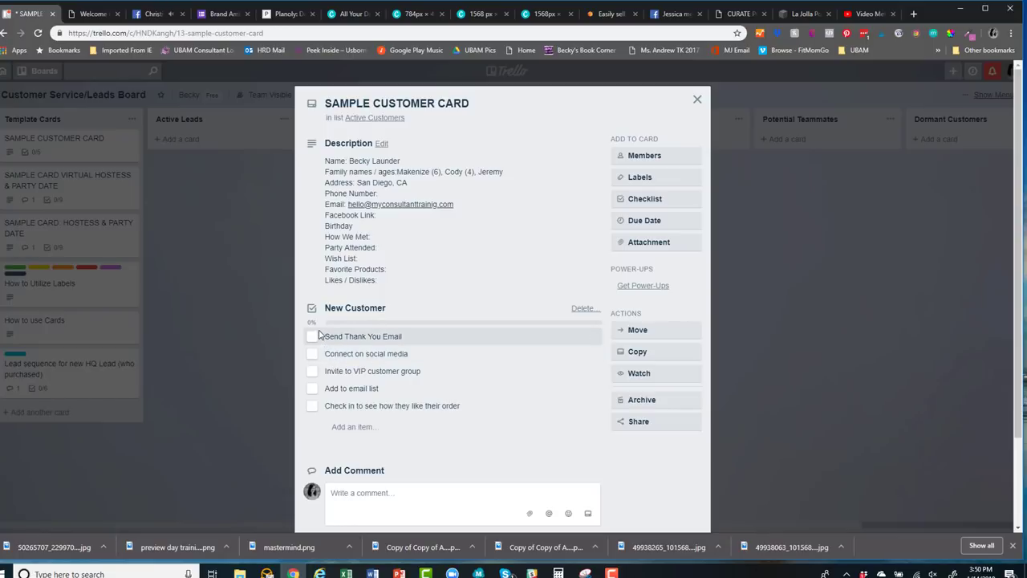
Tick Send Thank You Email, Connect on social media and Invite to VIP customer group
click(313, 338)
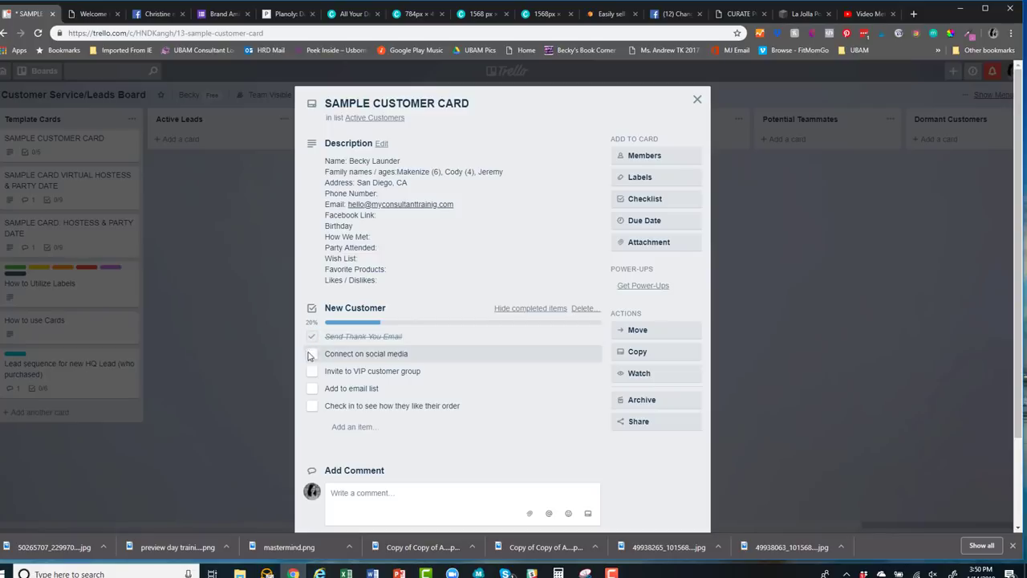
click(313, 355)
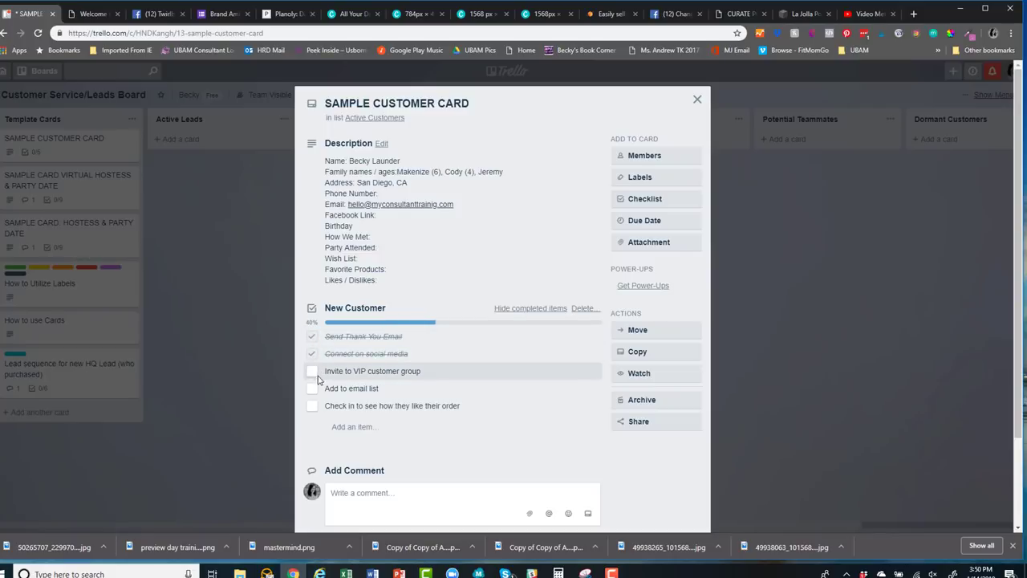
click(316, 372)
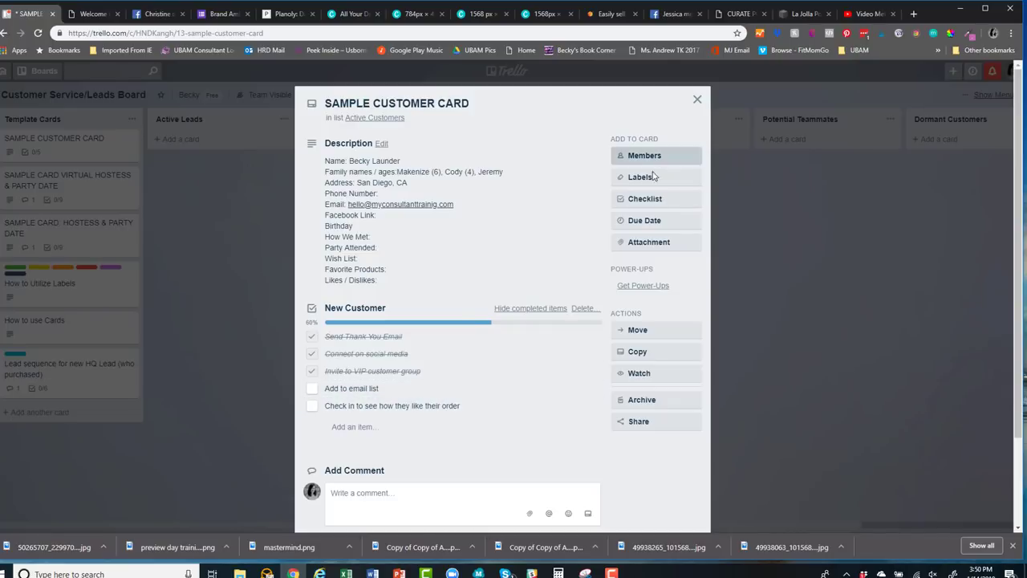
Set the card's due date to Jan 21 at 12:00 PM
click(644, 223)
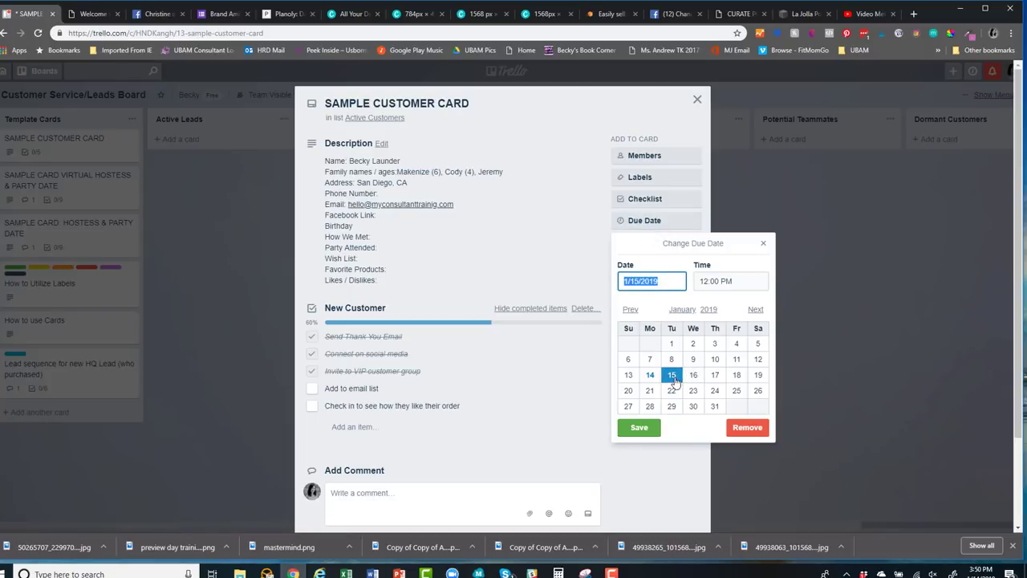
click(650, 390)
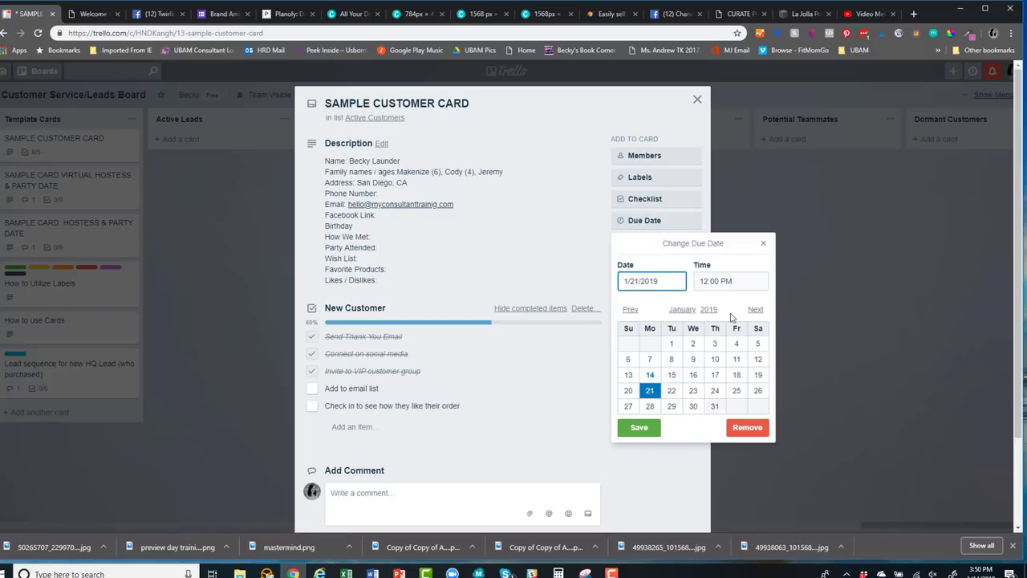
click(637, 426)
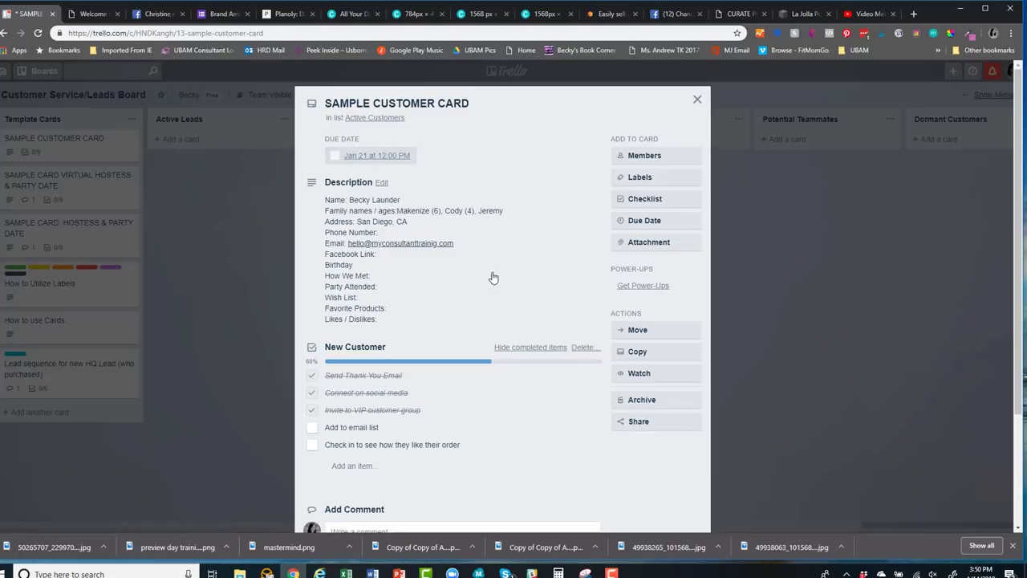
Capture the order table and paste it into the card's comment box as image.png
scroll(429, 467, down, 1)
click(381, 424)
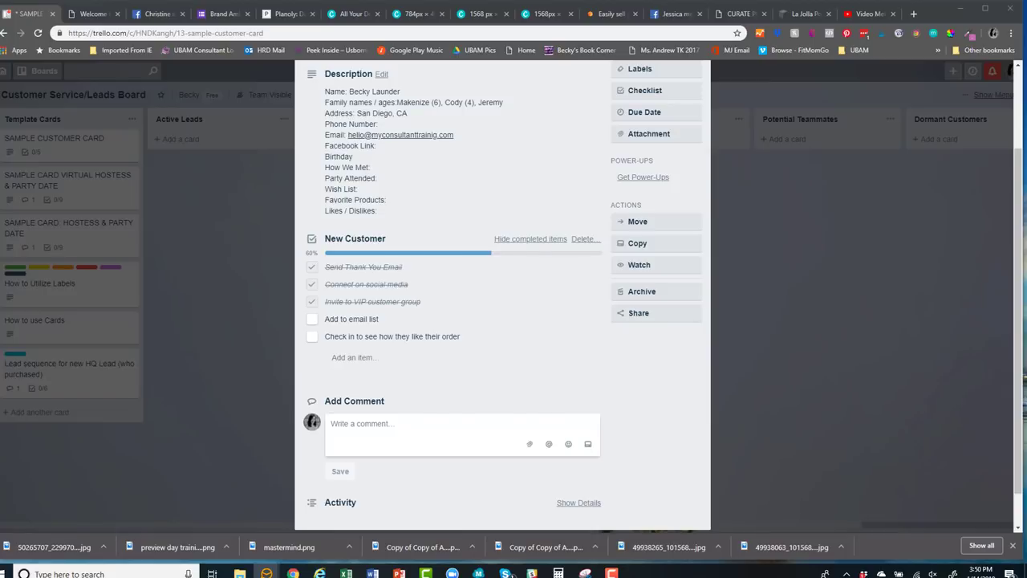
key(alt+Tab)
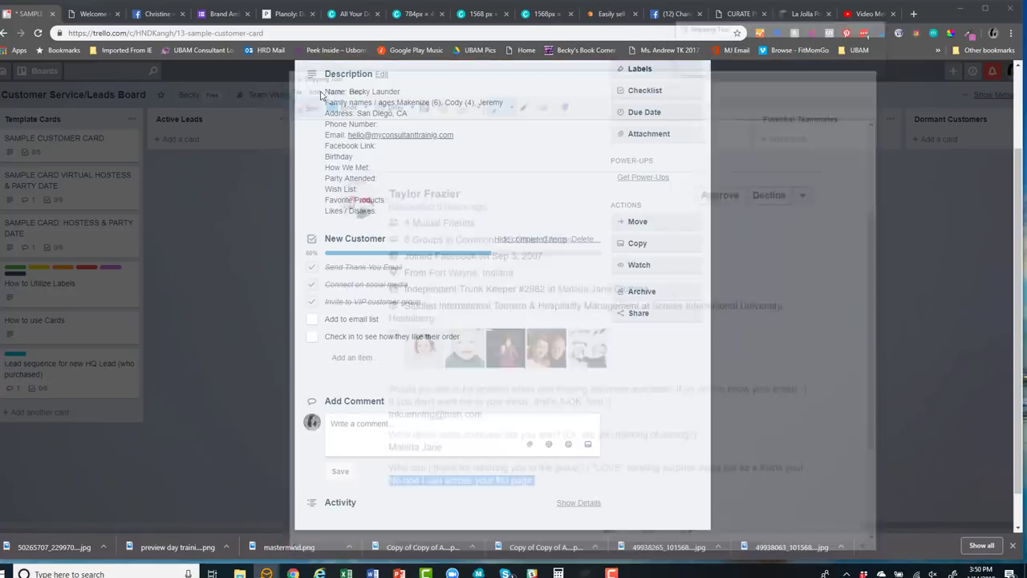
click(297, 100)
key(Escape)
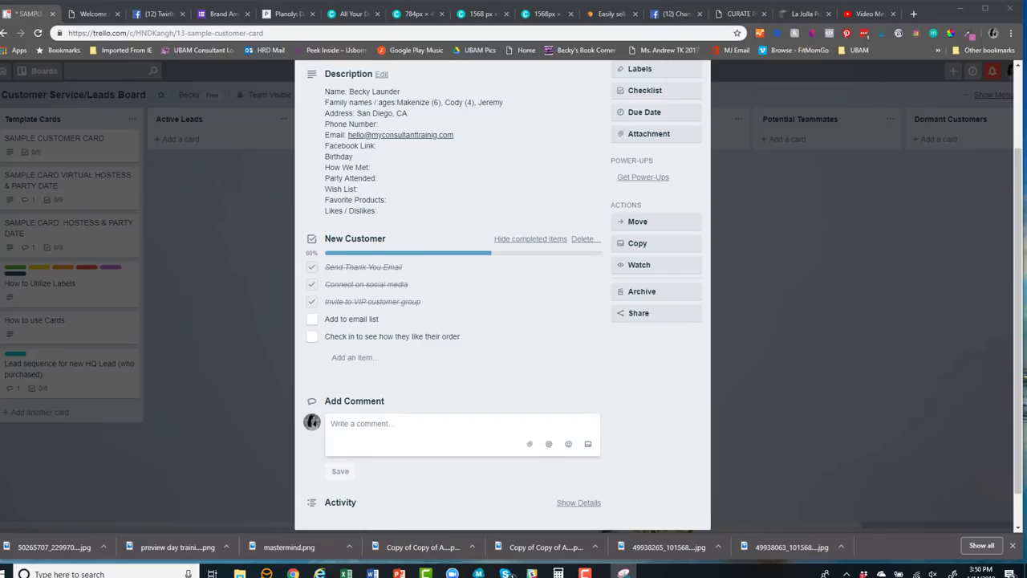
click(362, 418)
right_click(362, 418)
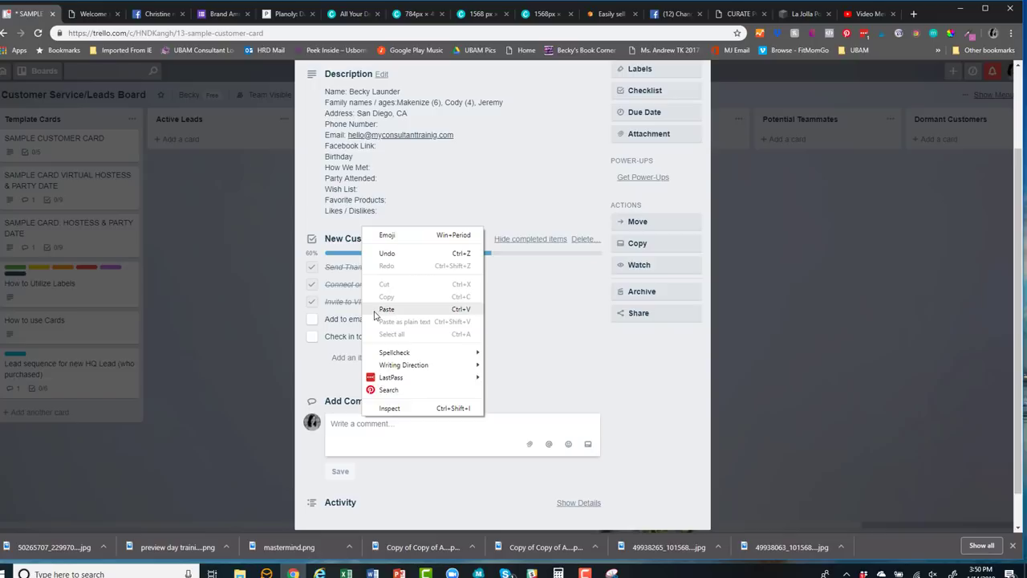
click(386, 314)
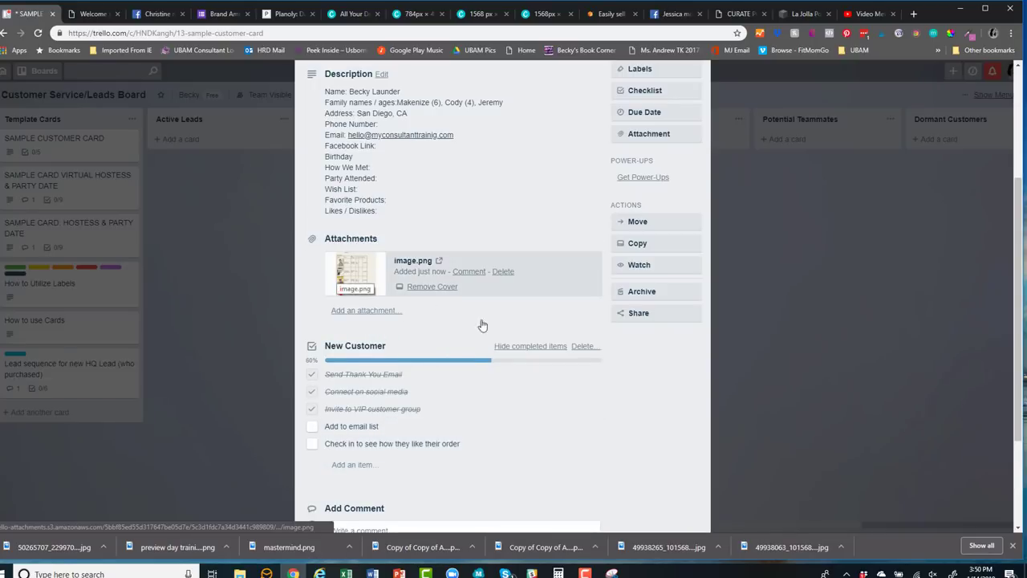
scroll(423, 462, down, 1)
scroll(387, 472, up, 3)
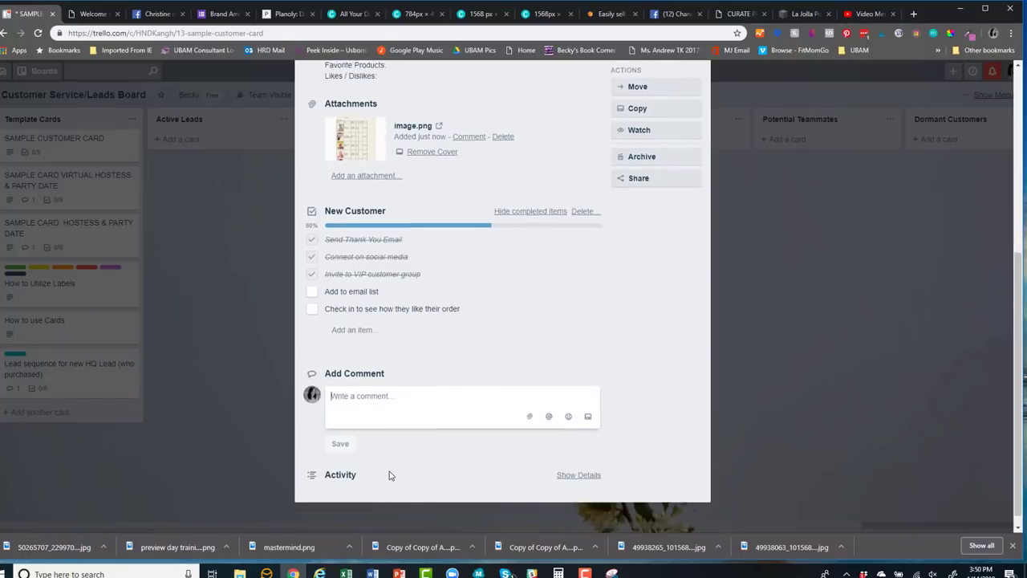
click(697, 97)
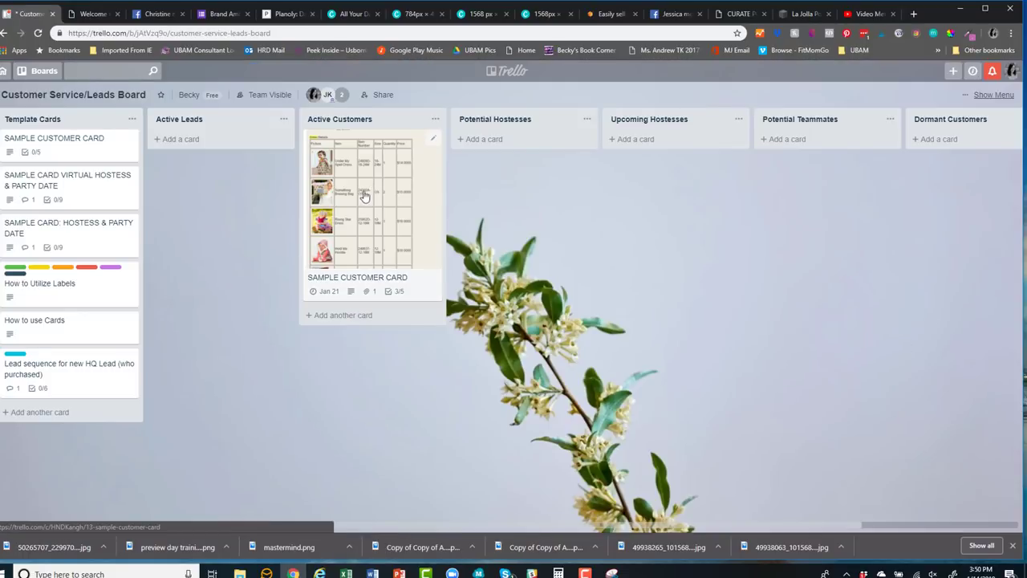
Drag the SAMPLE CUSTOMER CARD from Active Customers into Potential Hostesses
click(363, 207)
click(696, 99)
click(358, 194)
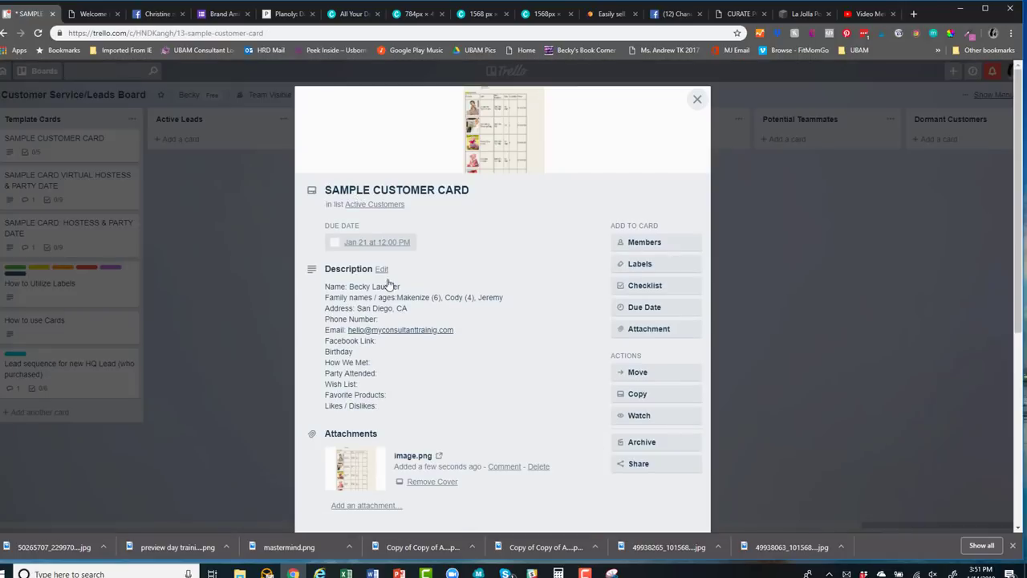
click(695, 100)
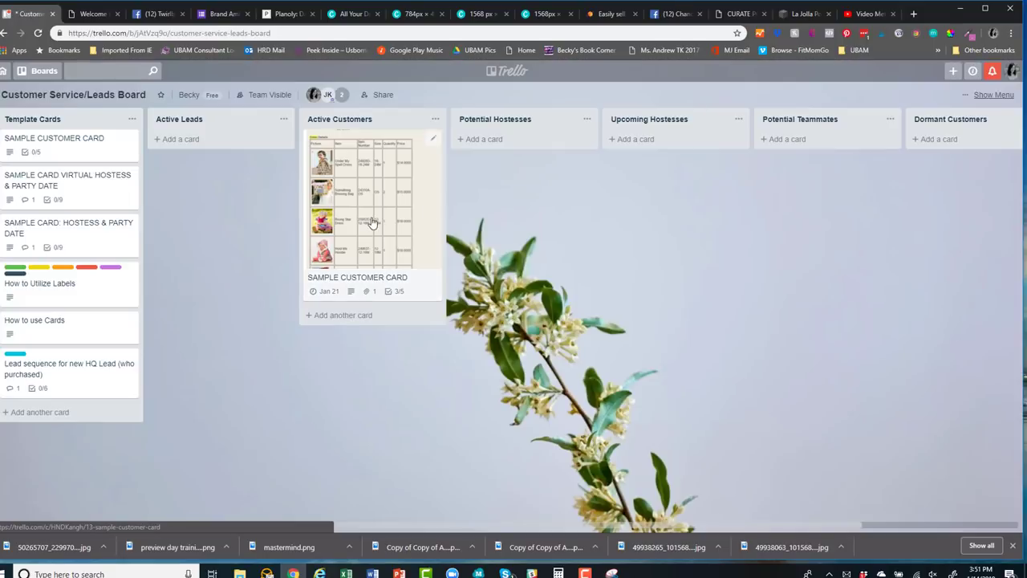
drag(371, 224, 389, 222)
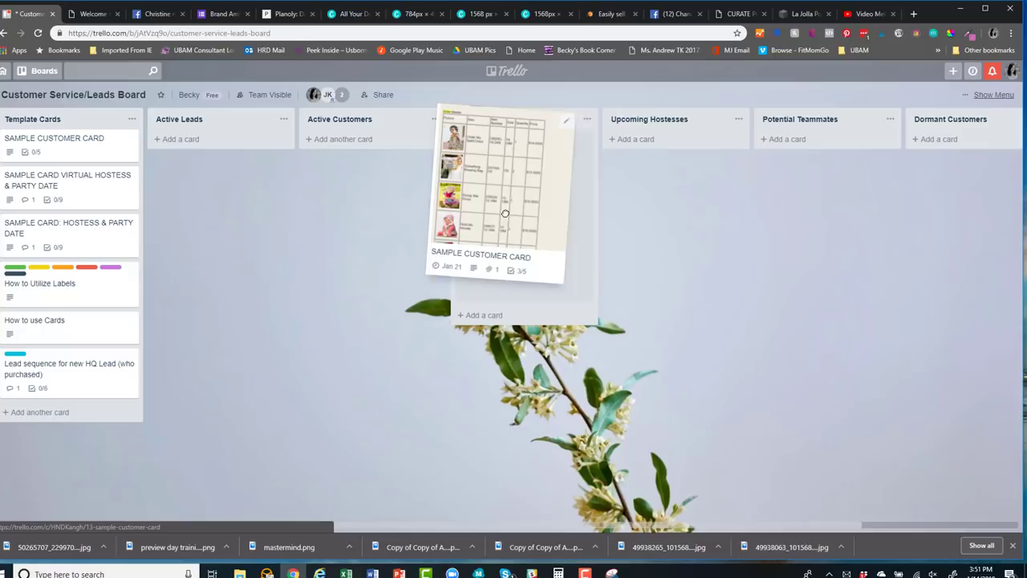
drag(505, 212, 520, 237)
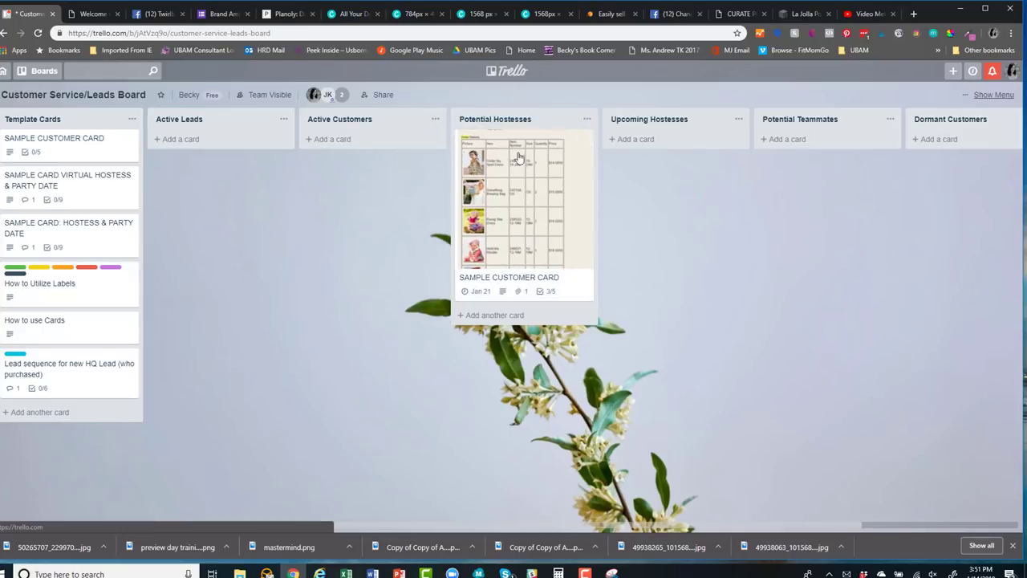
Post the comment 'follow up around Valentine's Day for a party' with the mention removed
click(497, 247)
scroll(339, 442, down, 5)
click(348, 407)
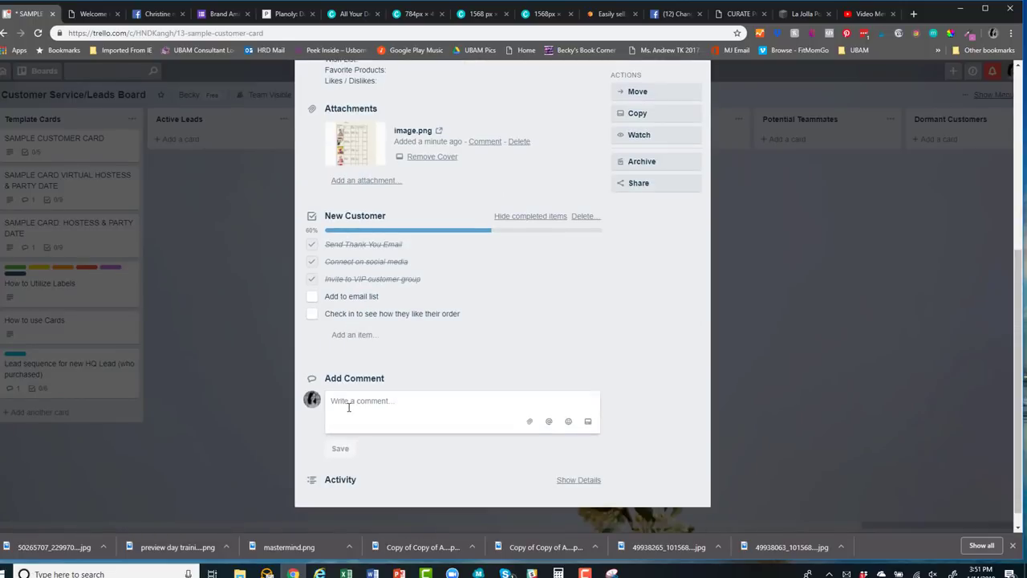
text(follow up around )
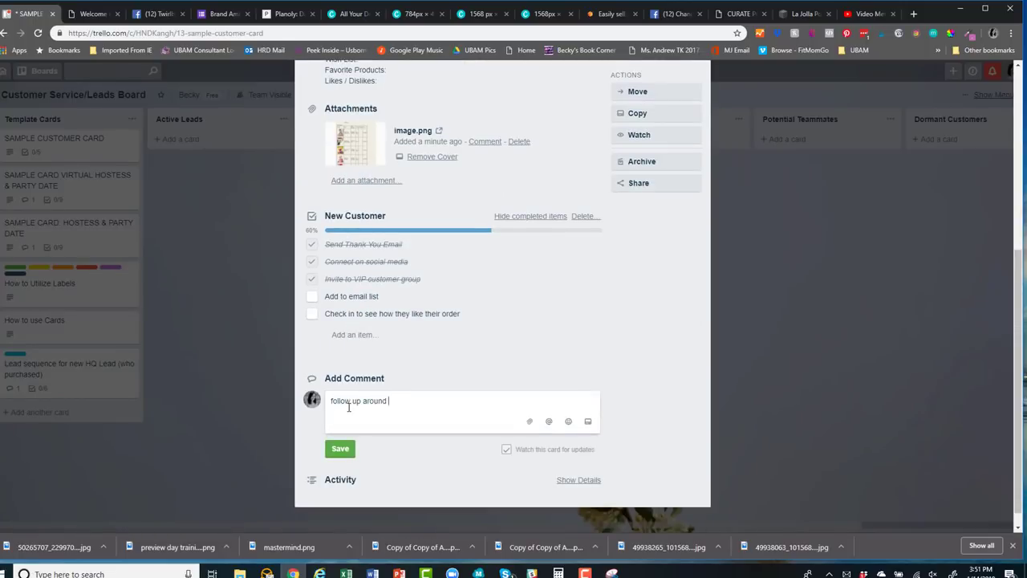
text(Valentine's Day for a)
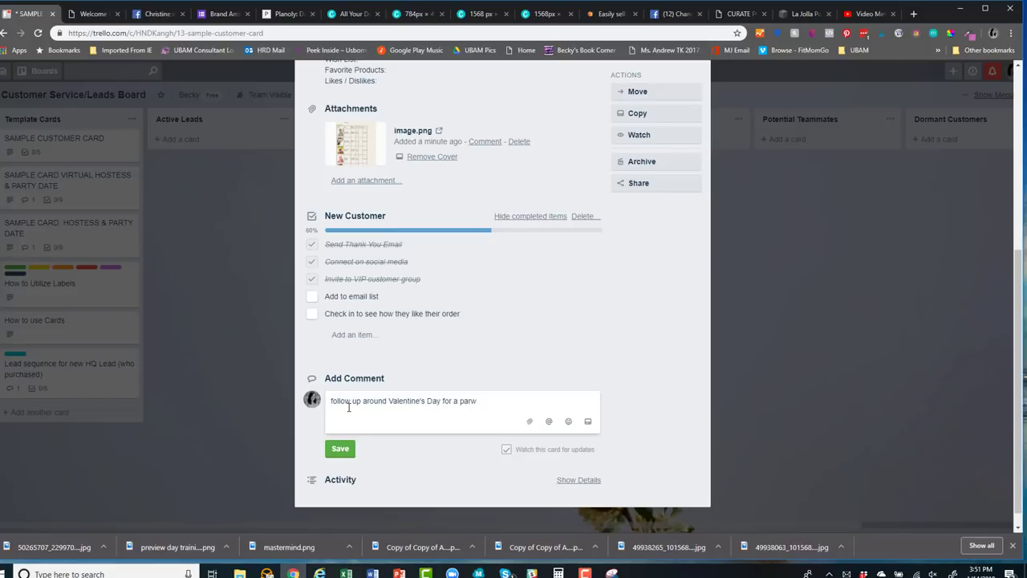
text( party @jerem)
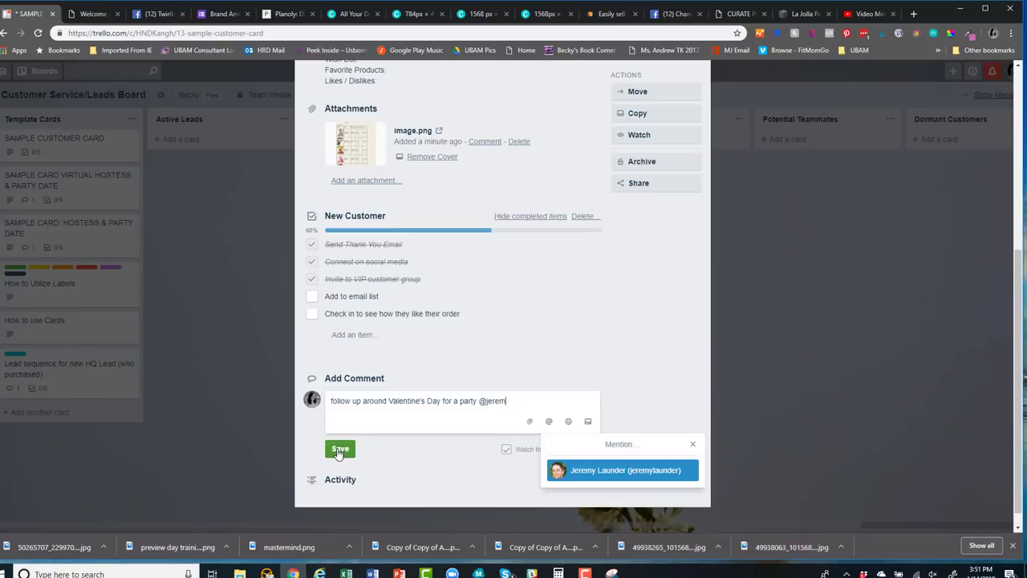
key(Return)
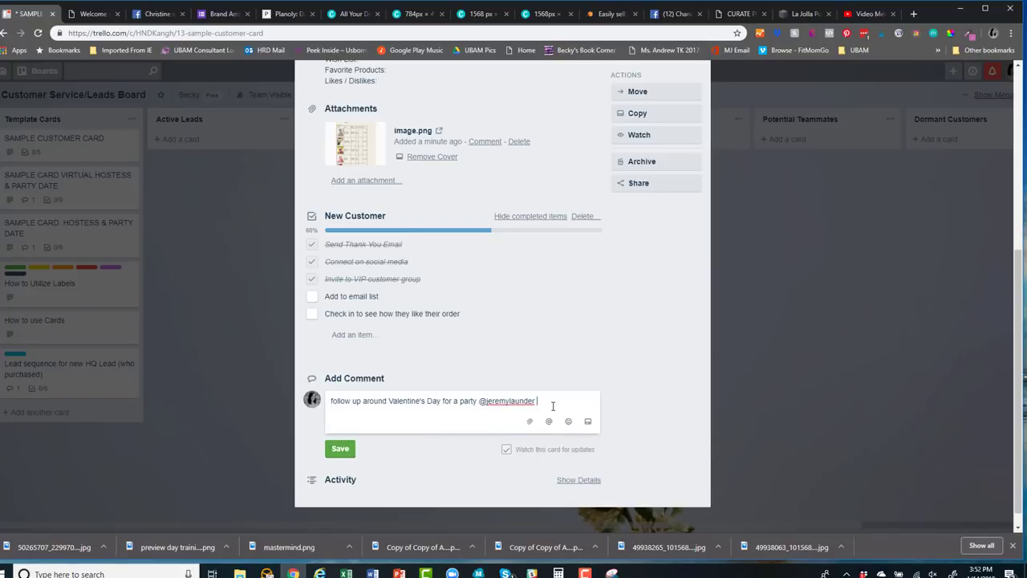
drag(540, 401, 479, 396)
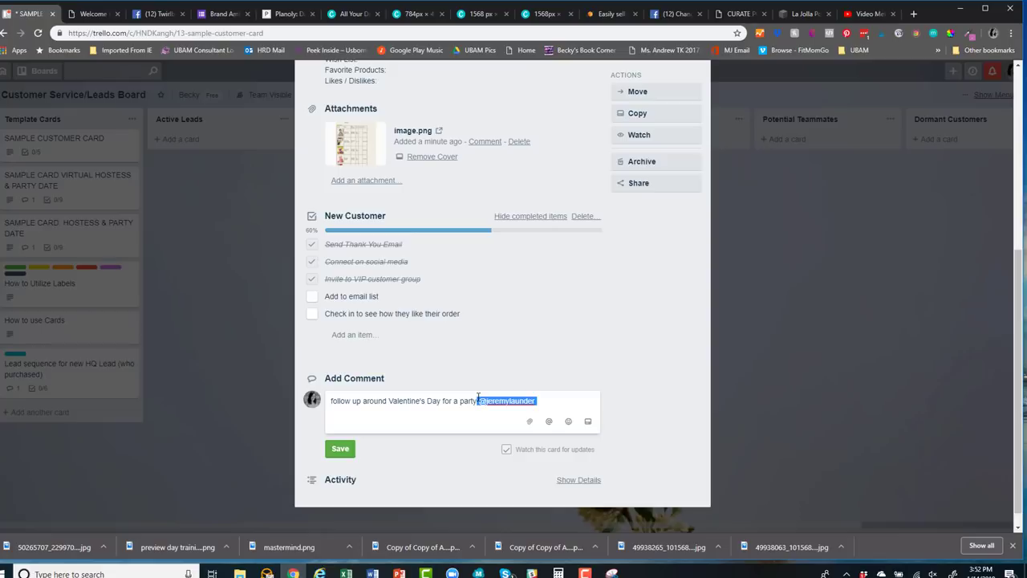
key(BackSpace)
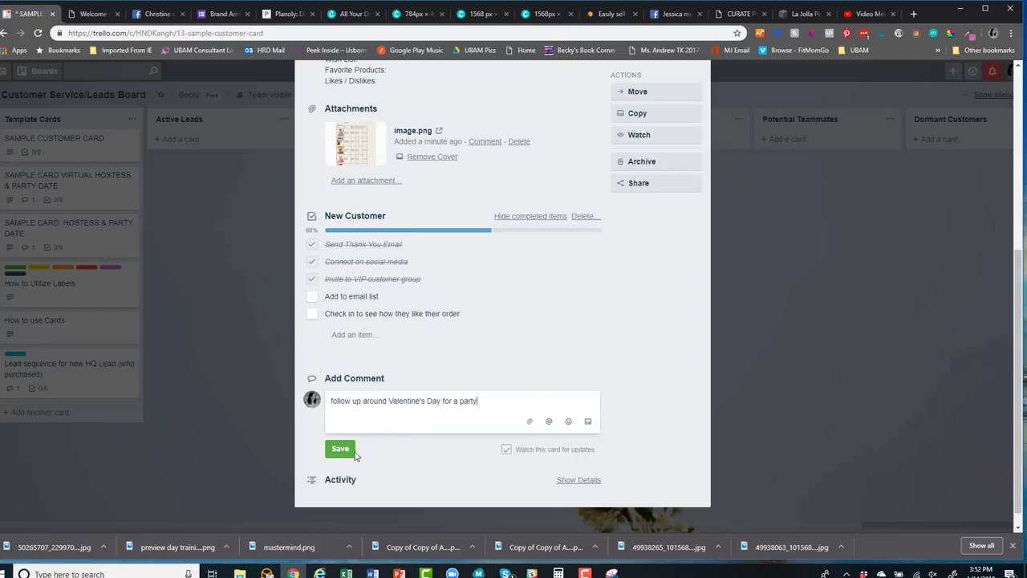
click(344, 451)
scroll(519, 426, up, 4)
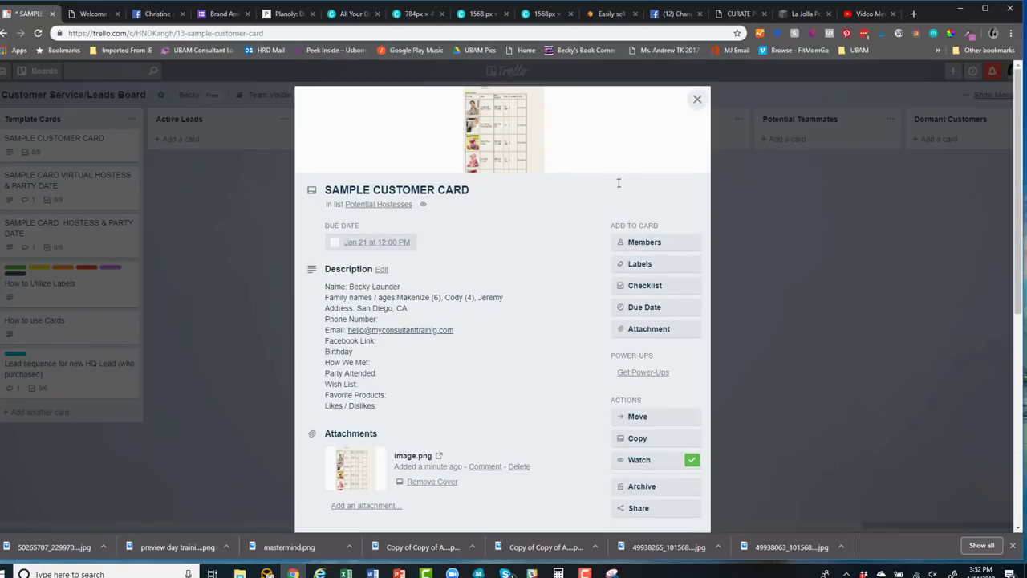
Open the SAMPLE CUSTOMER CARD's details
click(698, 98)
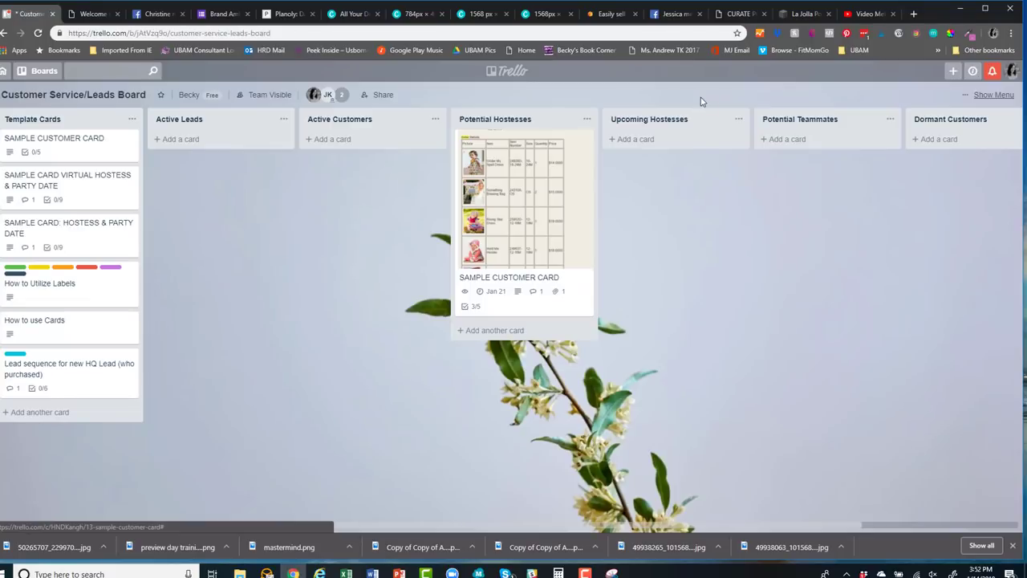
click(509, 273)
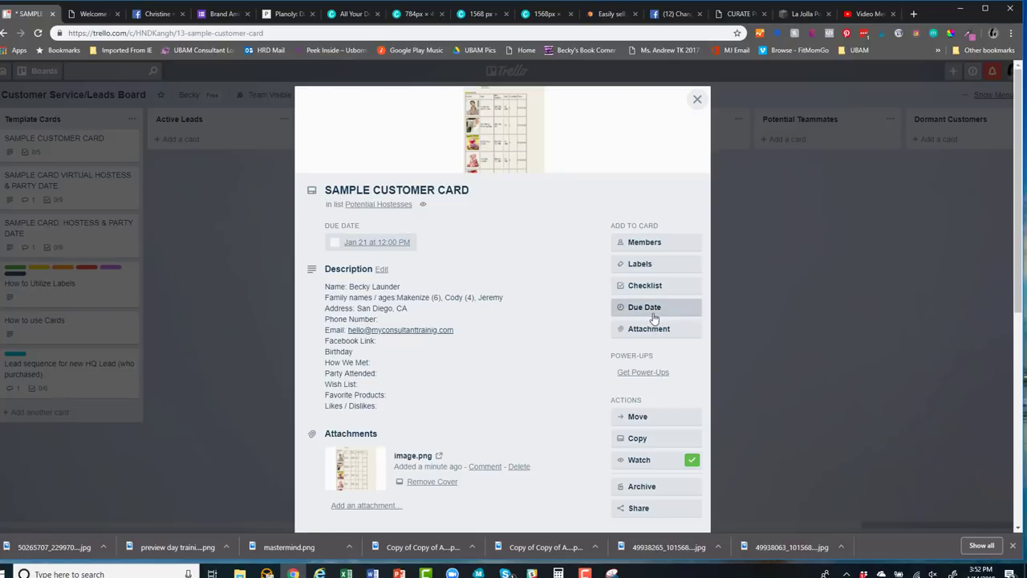
click(696, 99)
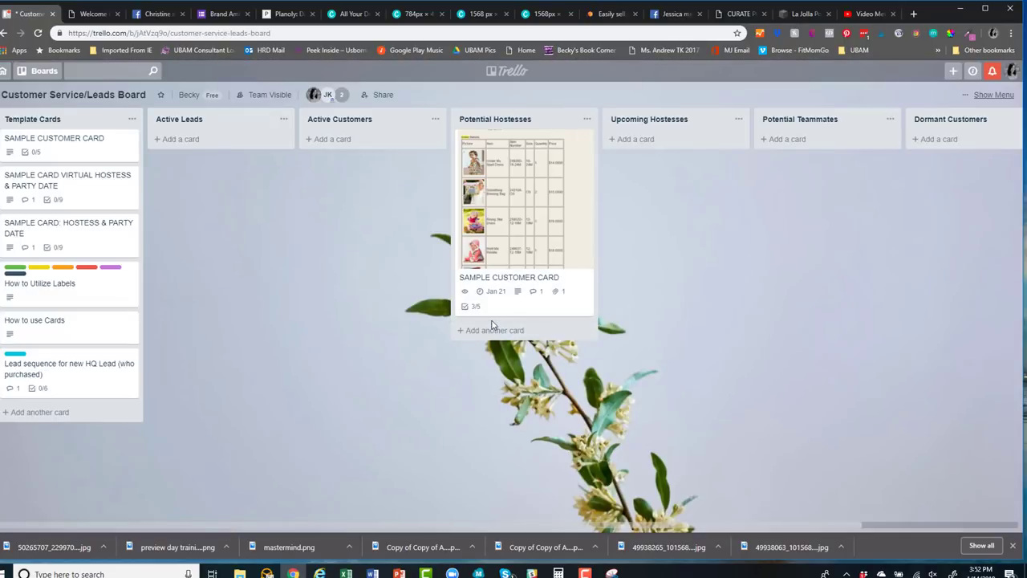
click(497, 277)
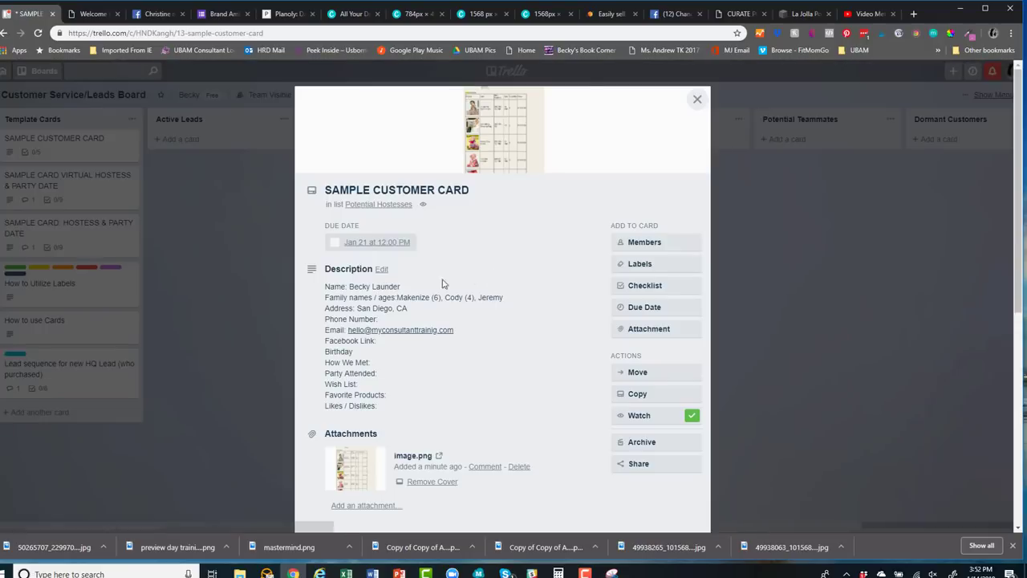
Retitle the card to the customer's name plus 'FEB 1 VDAY PARTY' and move it to Upcoming Hostesses
click(390, 191)
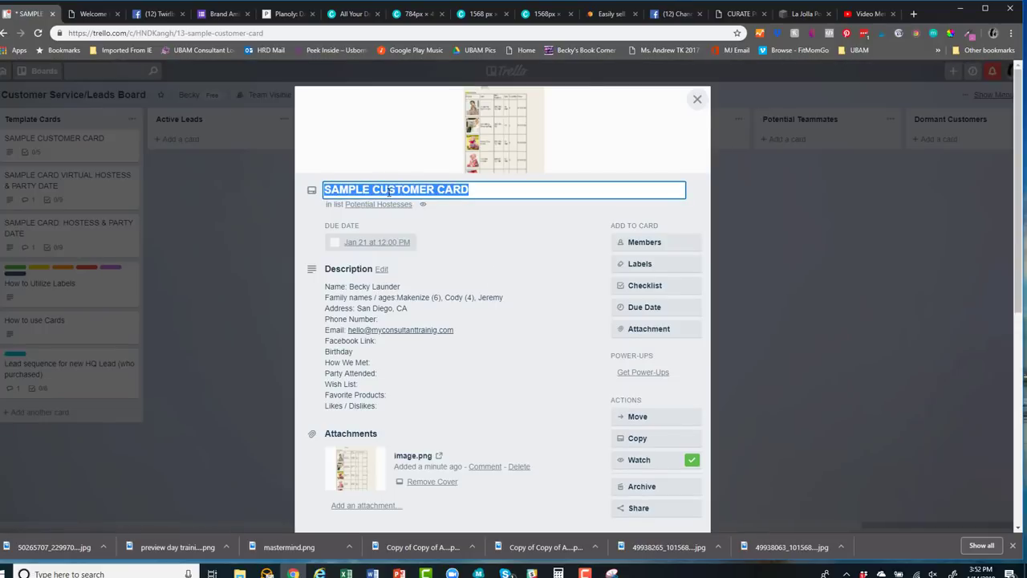
text(BECKY - FE)
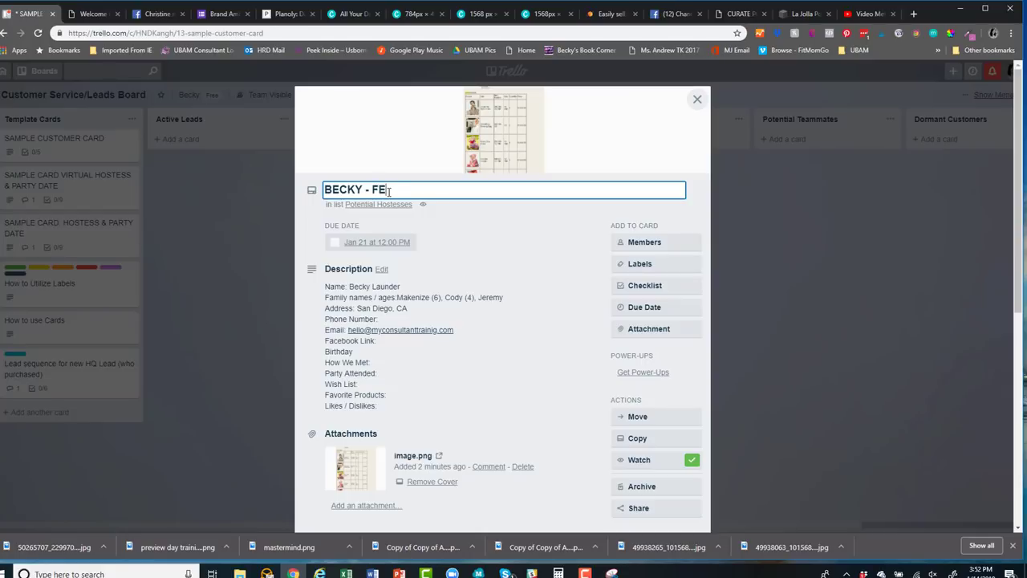
text(B 1 VDAY PARTY)
scroll(524, 280, down, 2)
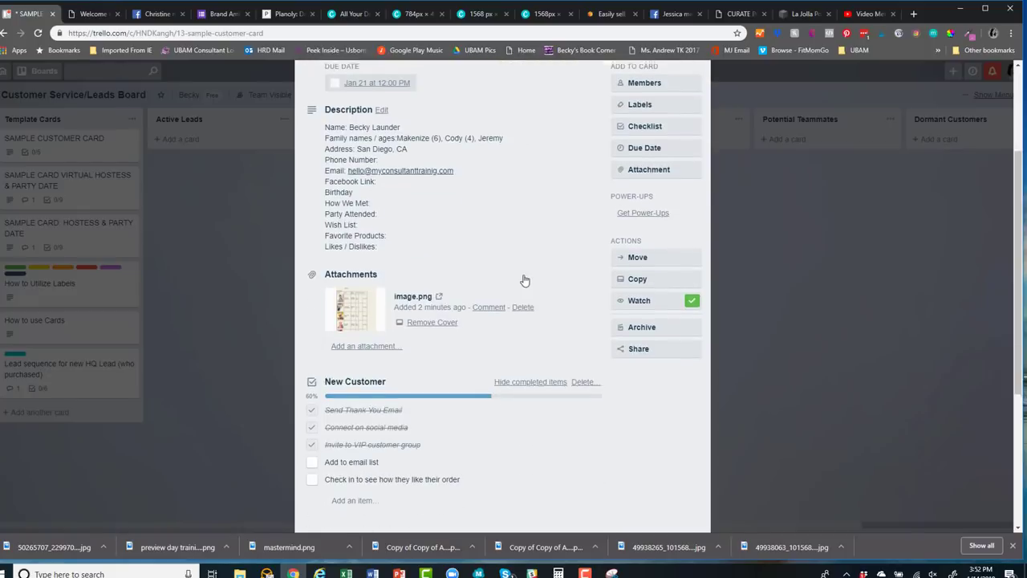
scroll(557, 305, up, 2)
click(581, 226)
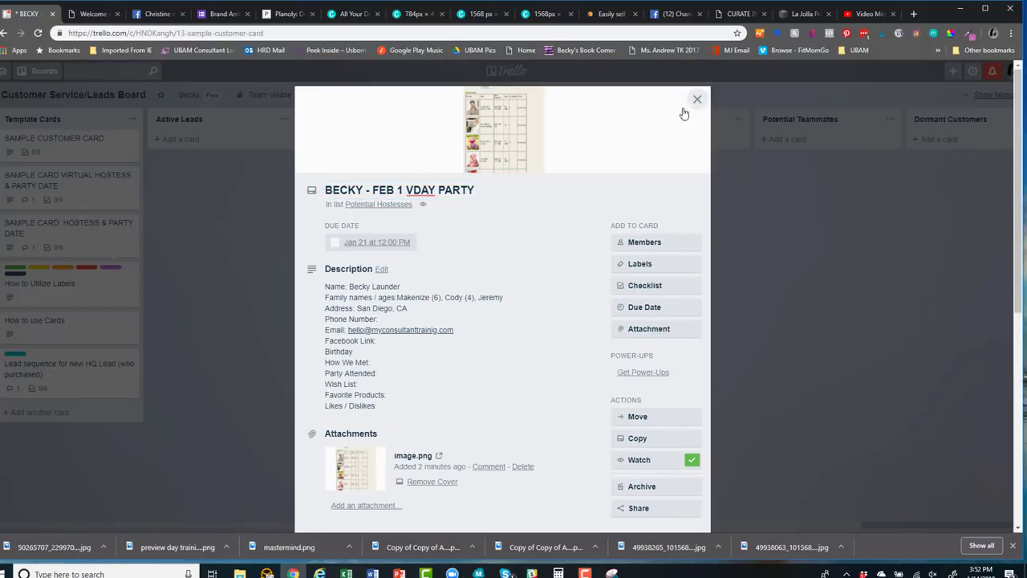
click(697, 99)
drag(524, 195, 661, 177)
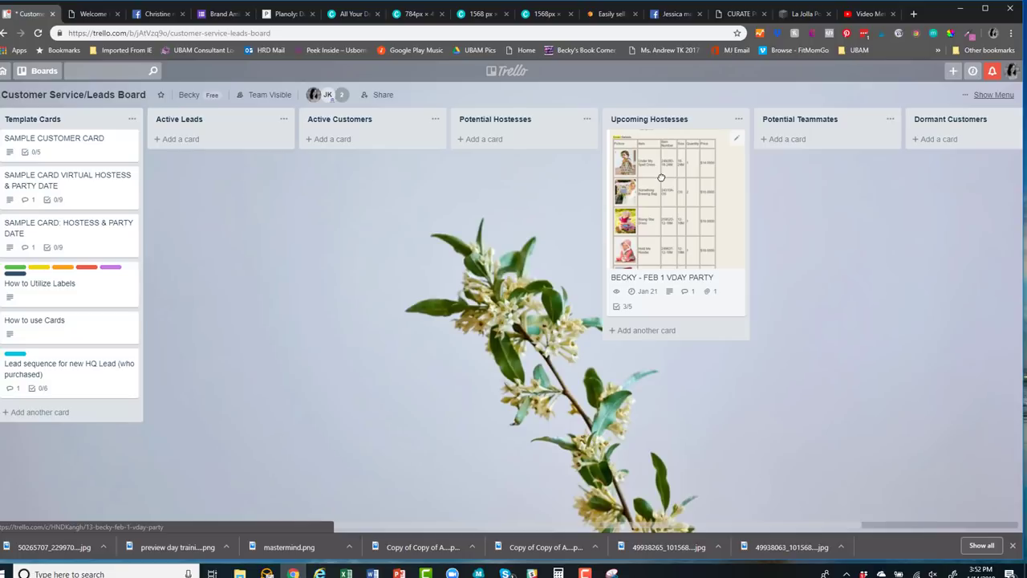
Add a checklist to the party card, copied from the Virtual Jane Checklist
click(666, 241)
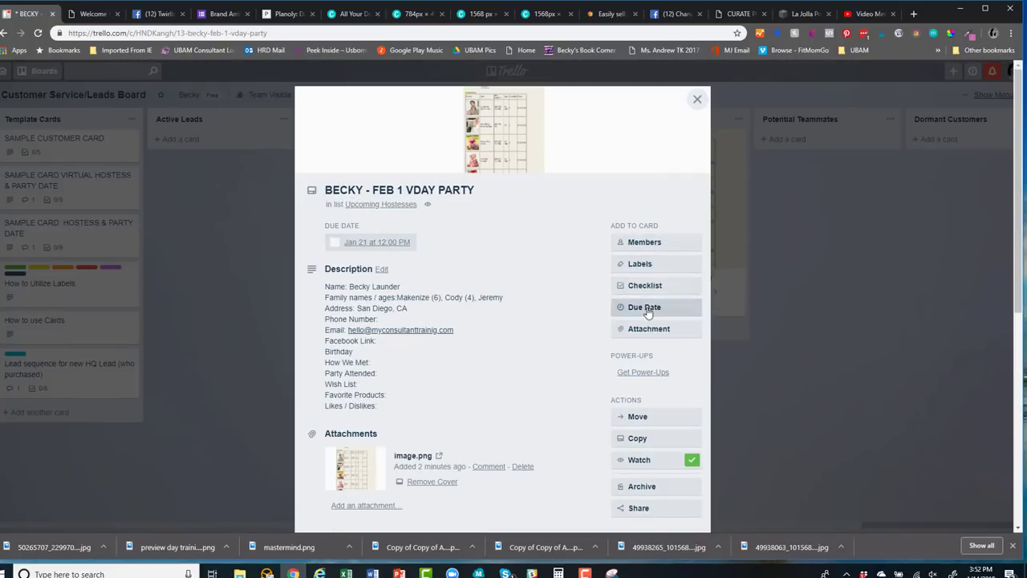
click(458, 190)
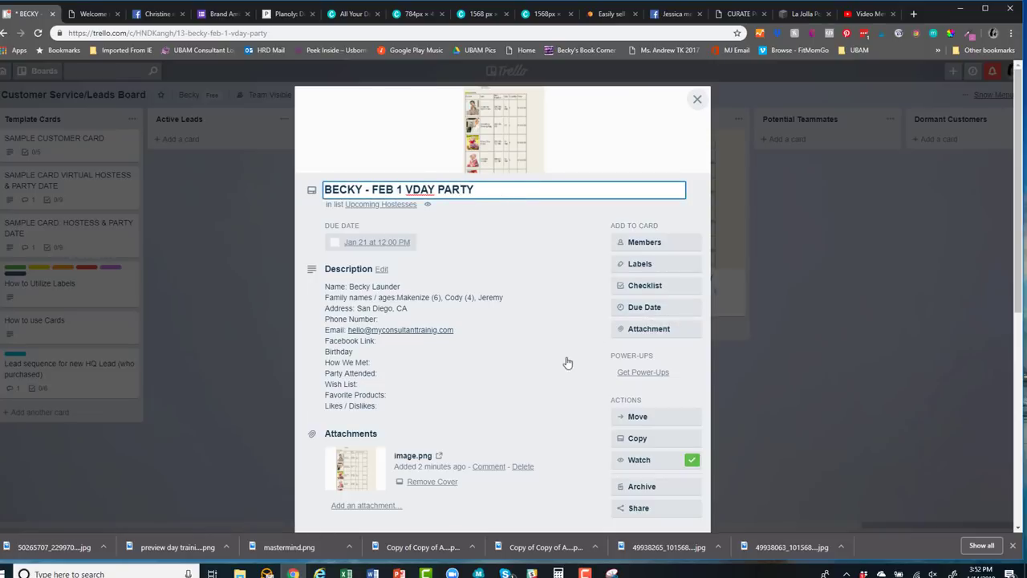
scroll(562, 352, down, 1)
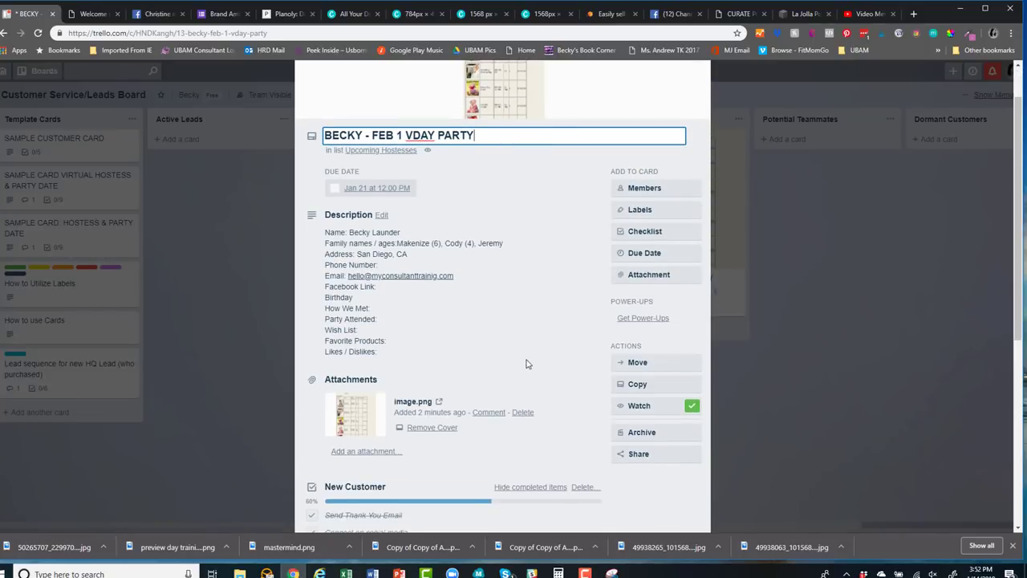
scroll(526, 364, down, 3)
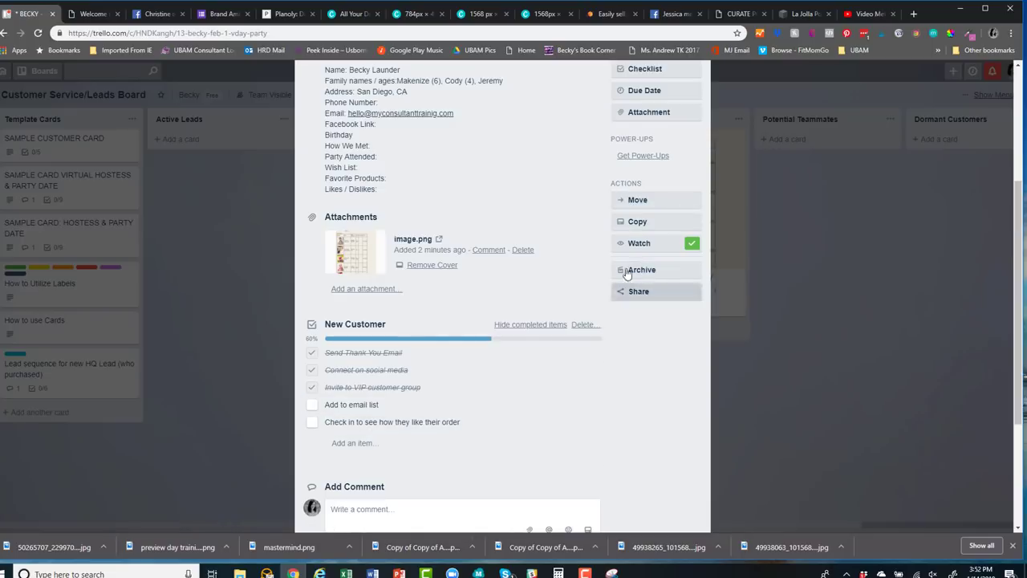
scroll(558, 275, up, 1)
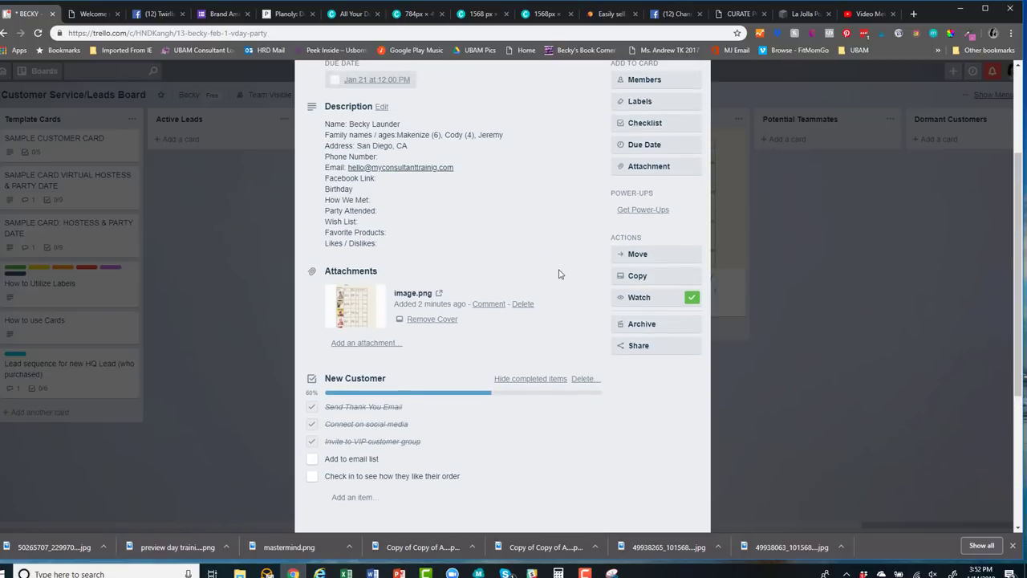
click(639, 126)
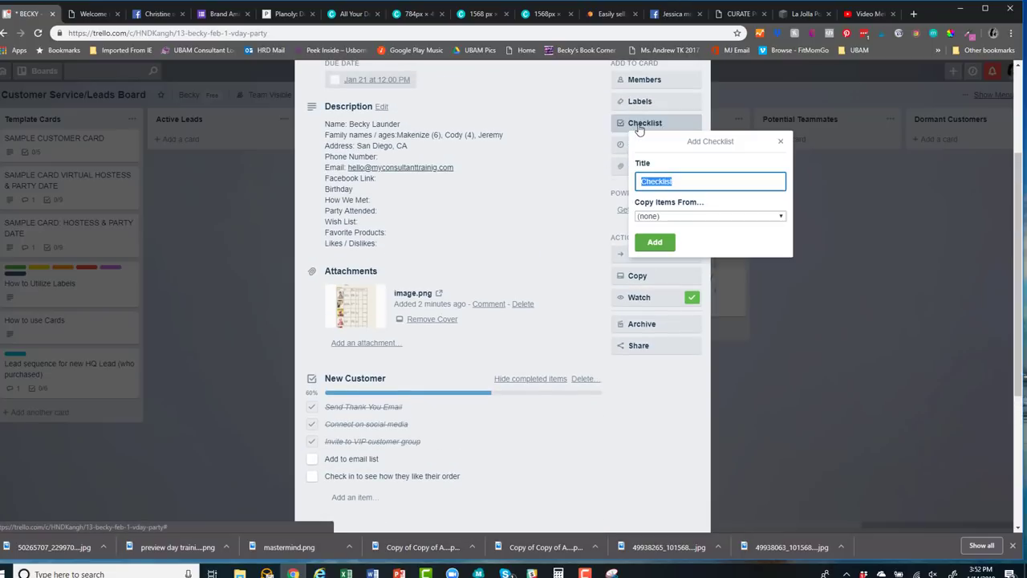
click(717, 216)
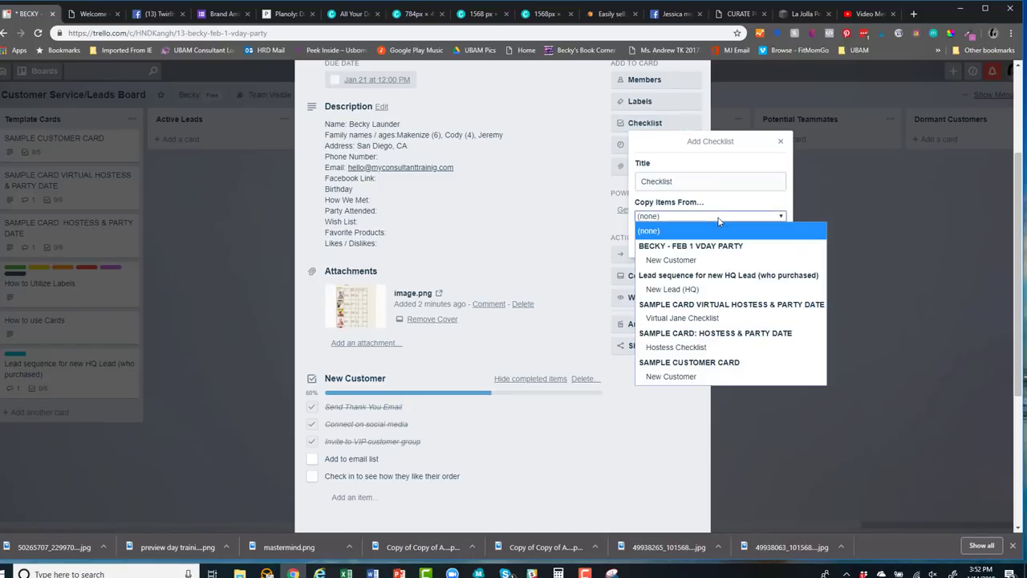
click(682, 318)
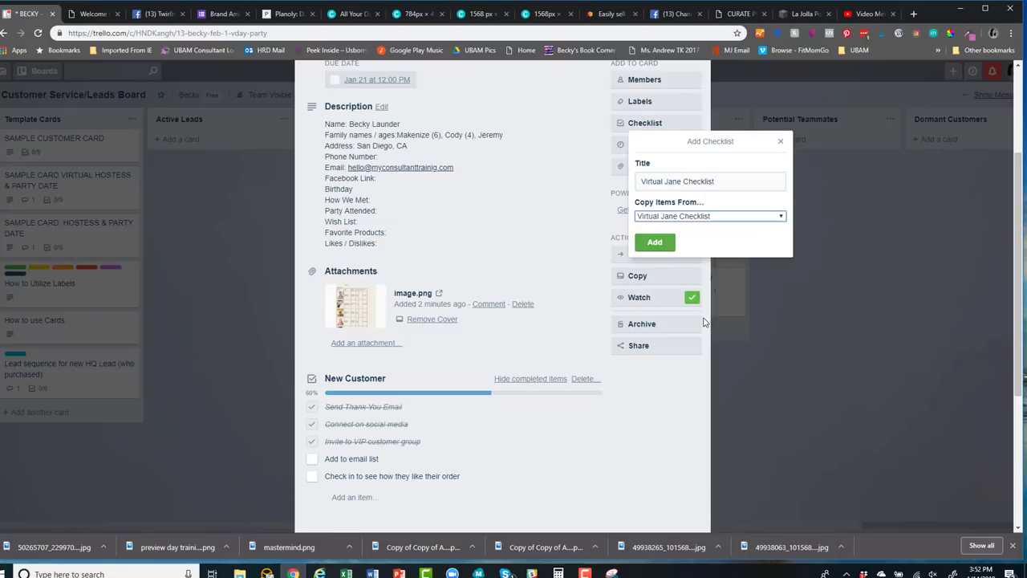
click(653, 242)
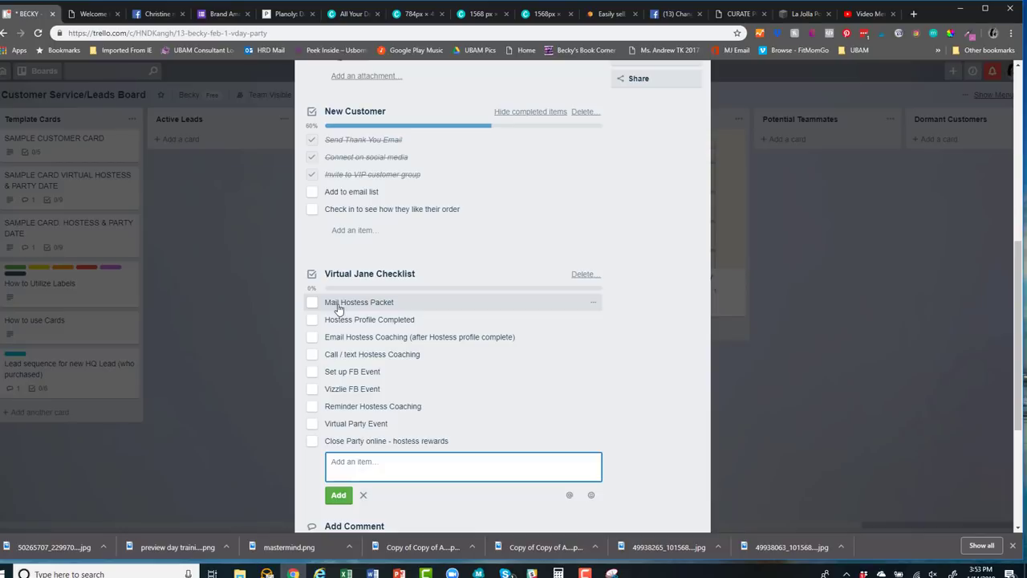
Tick all nine checklist items, from Mail Hostess Packet through Close Party online - hostess rewards
click(312, 303)
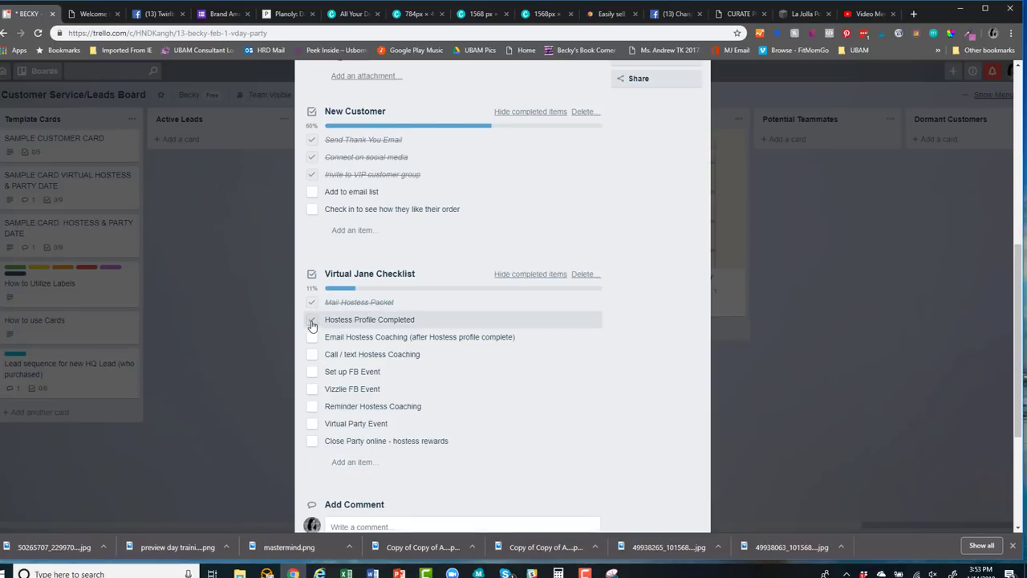
click(313, 322)
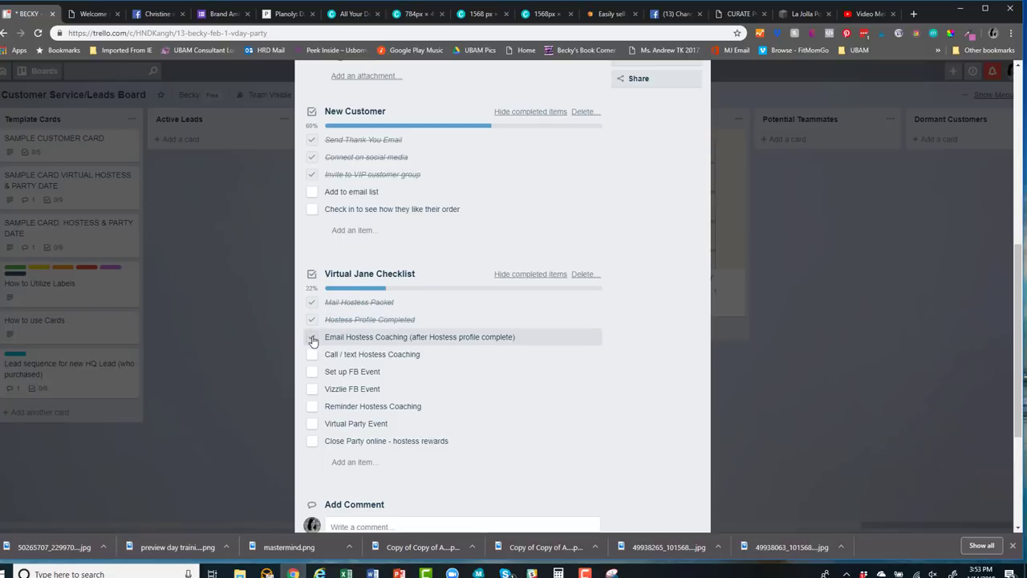
click(313, 340)
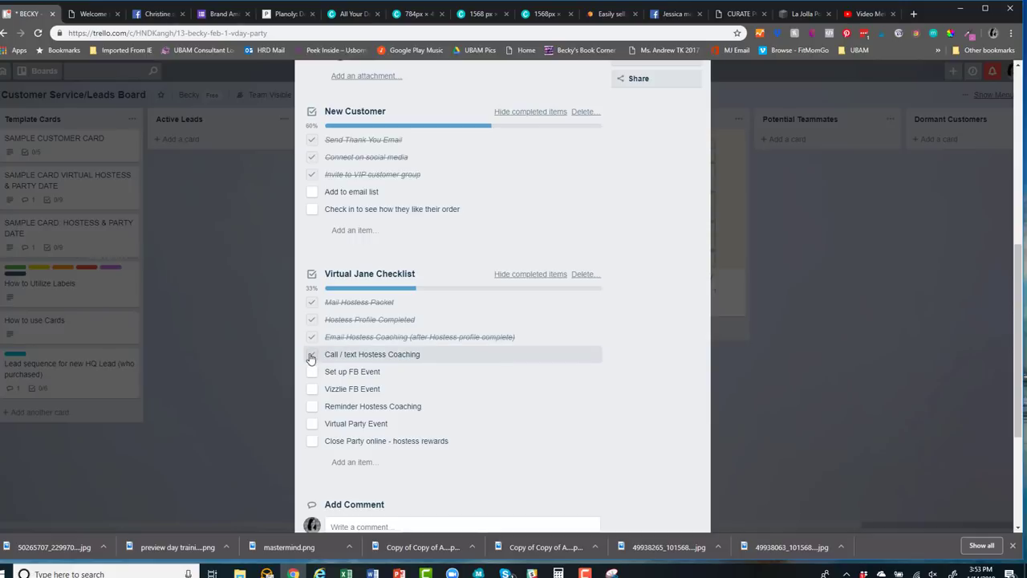
click(311, 358)
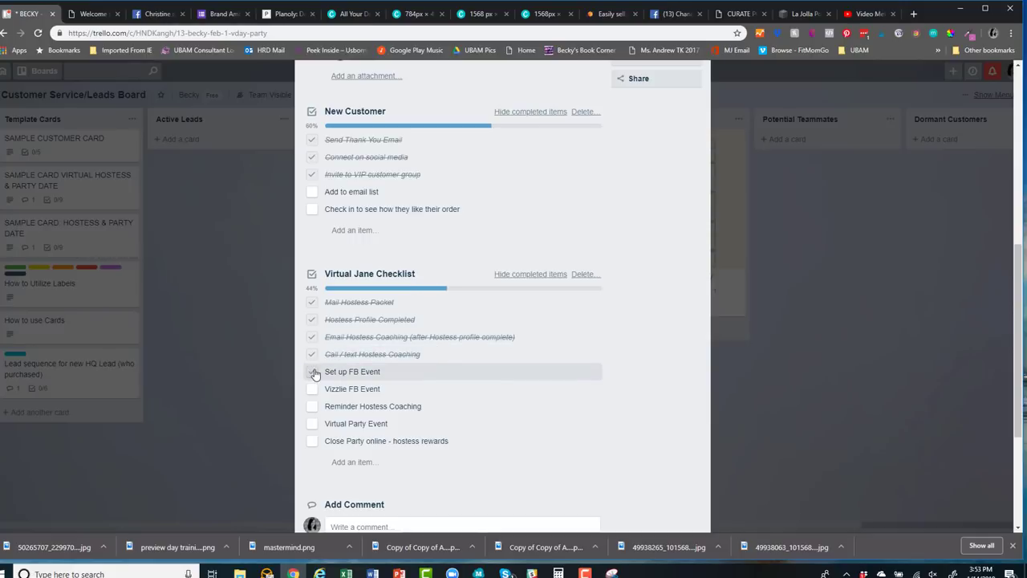
click(313, 372)
click(312, 389)
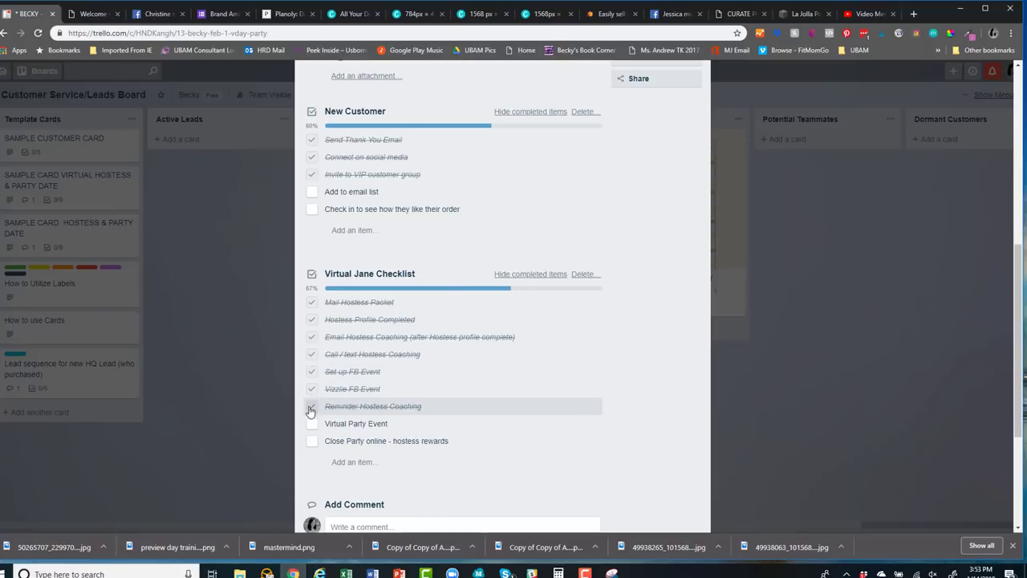
click(312, 407)
click(311, 427)
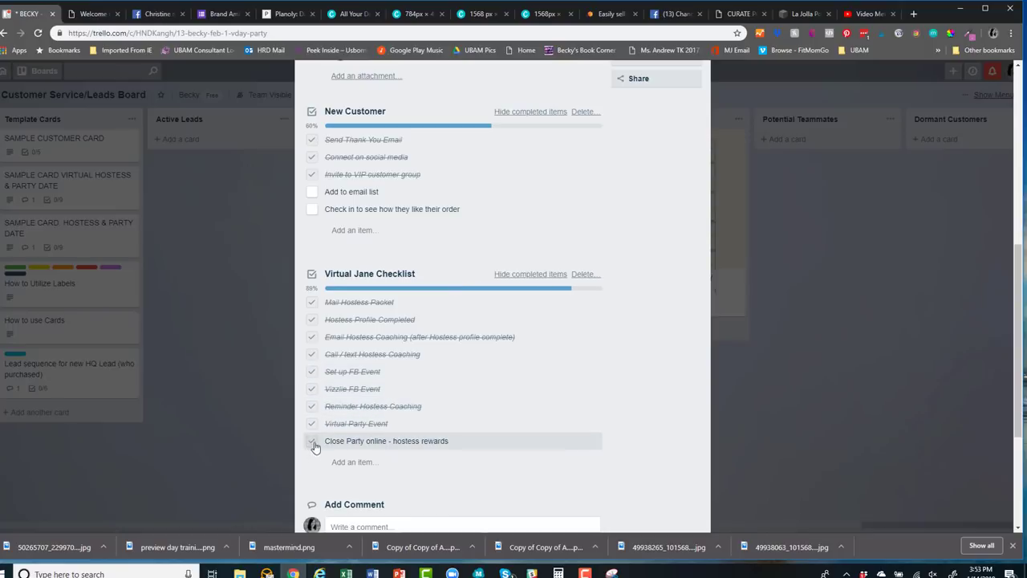
click(314, 444)
scroll(559, 472, up, 5)
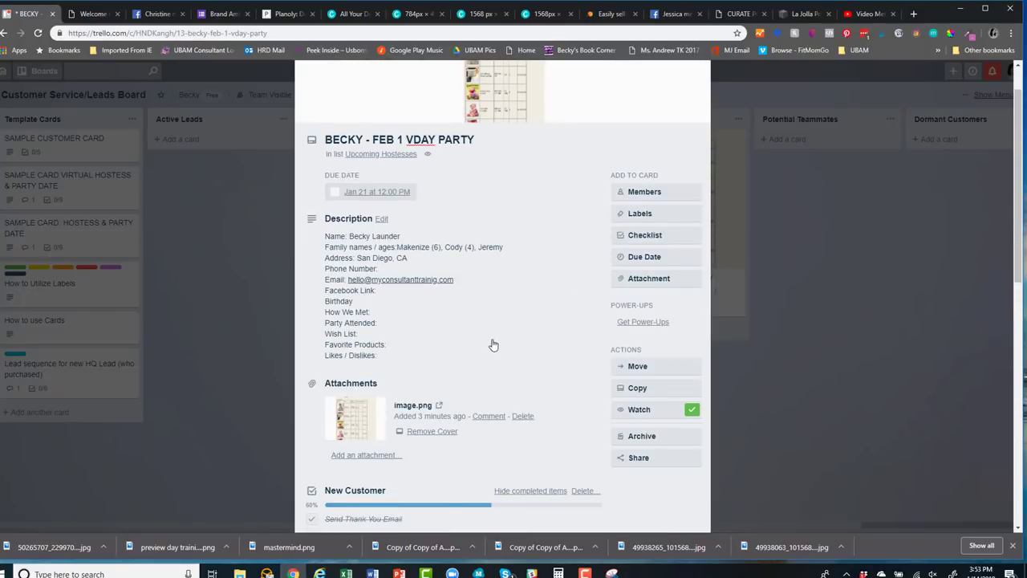
scroll(493, 350, up, 1)
Create a Past Hostesses list after Upcoming Hostesses and drop the FEB 1 VDAY PARTY card in it
click(709, 100)
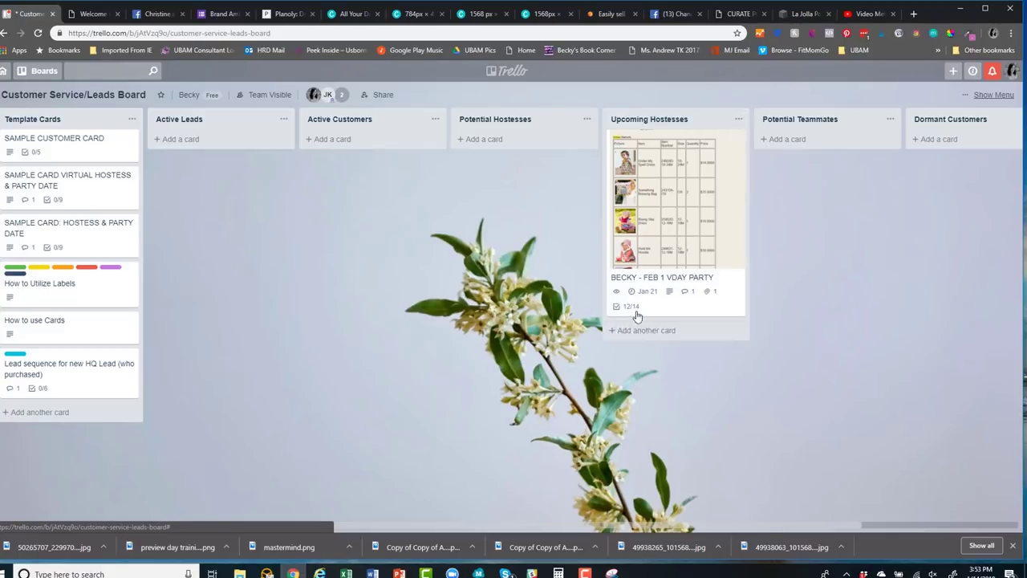
drag(850, 526, 1015, 421)
click(925, 120)
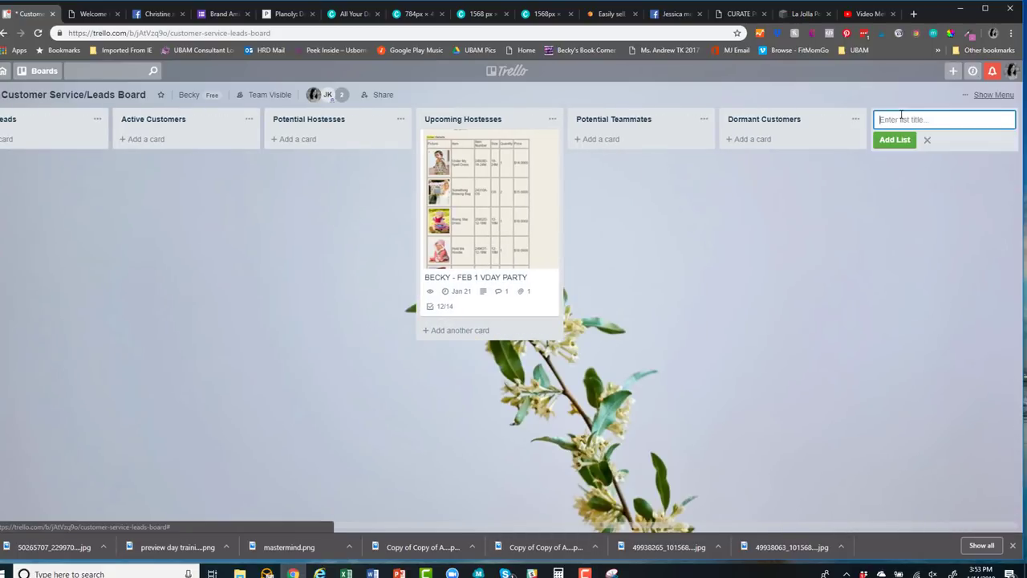
text(Par)
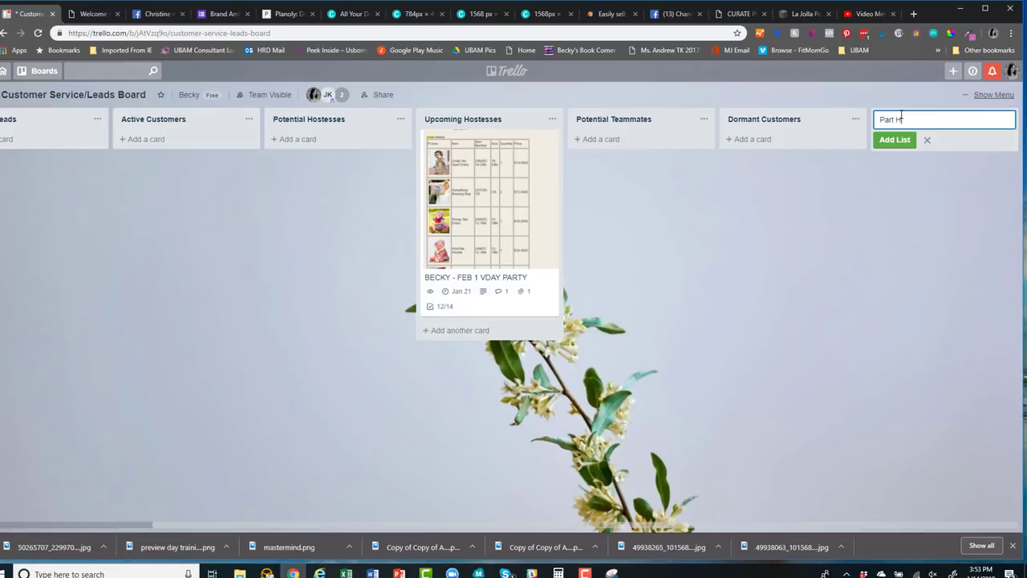
text(t Hostesses)
key(Return)
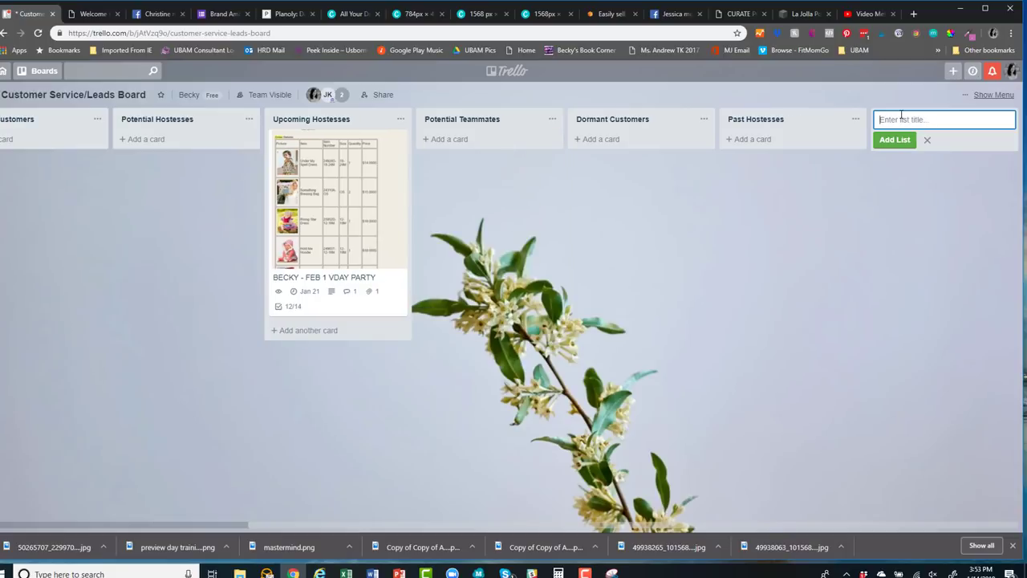
drag(775, 117, 610, 128)
drag(496, 138, 647, 138)
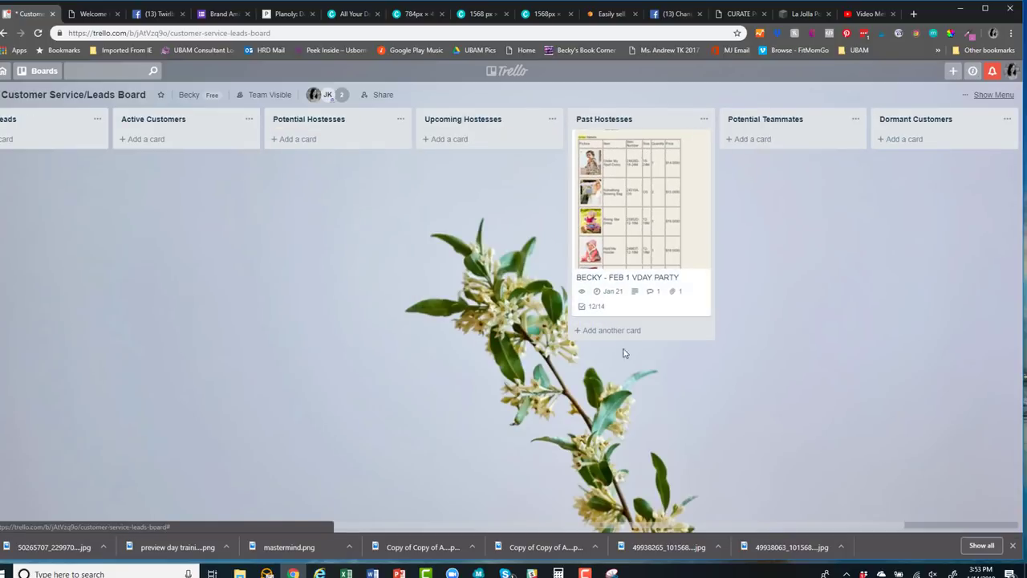
Change the party card's due date to July 1, 2019 at 12:00 PM
click(620, 289)
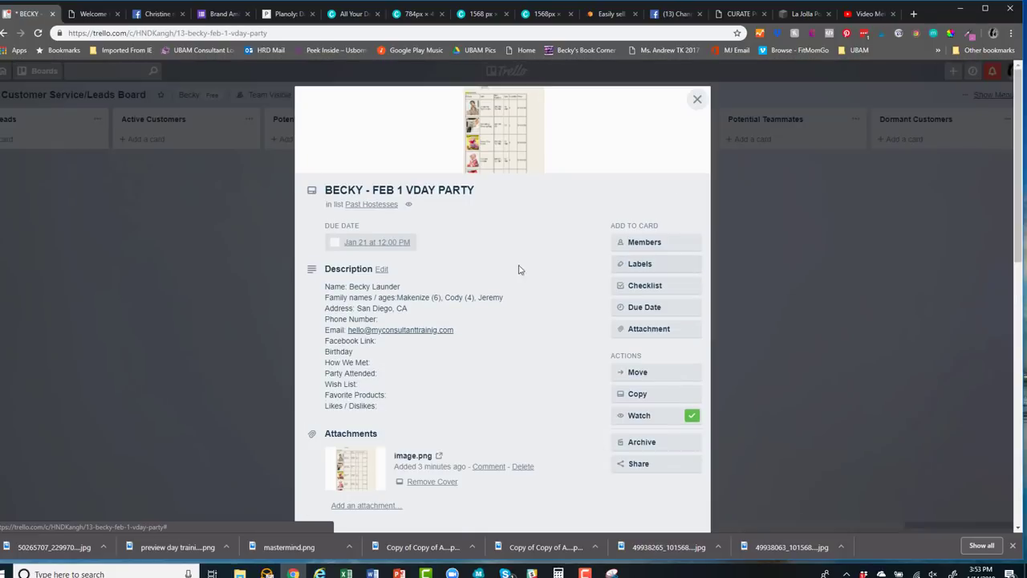
click(646, 307)
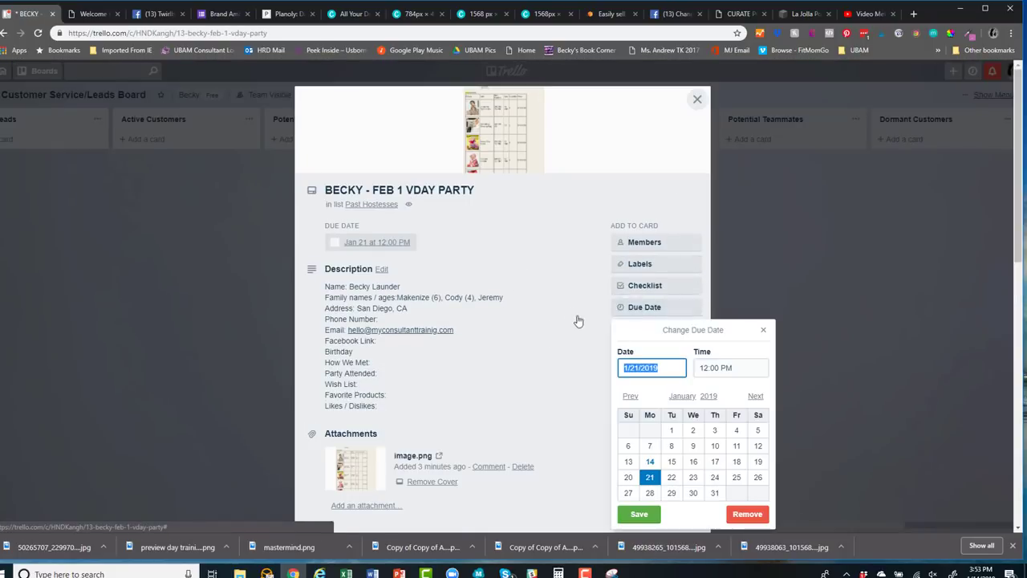
click(755, 397)
click(755, 396)
click(754, 384)
click(753, 385)
click(752, 385)
click(753, 385)
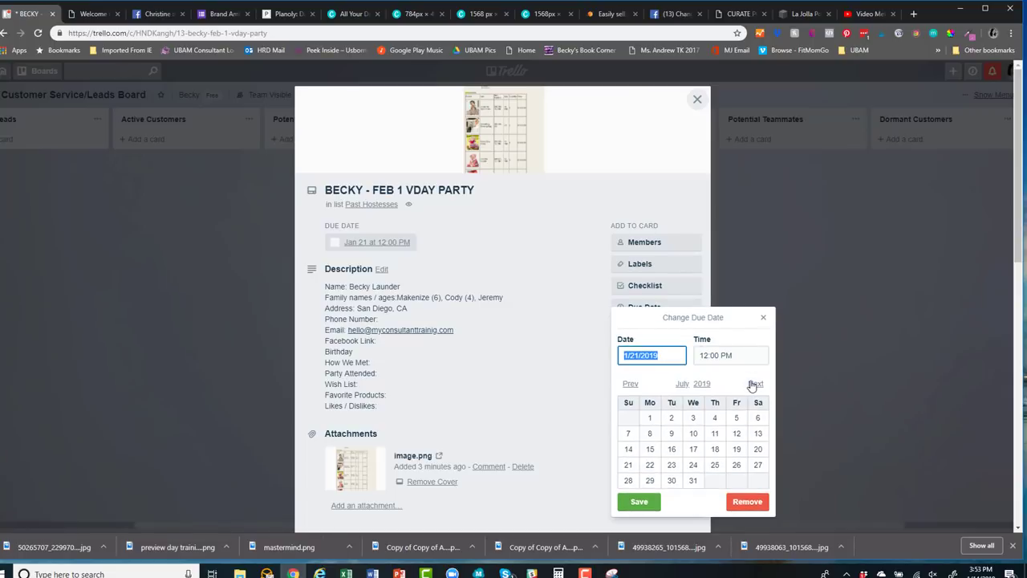
click(753, 386)
click(630, 383)
click(650, 417)
click(630, 501)
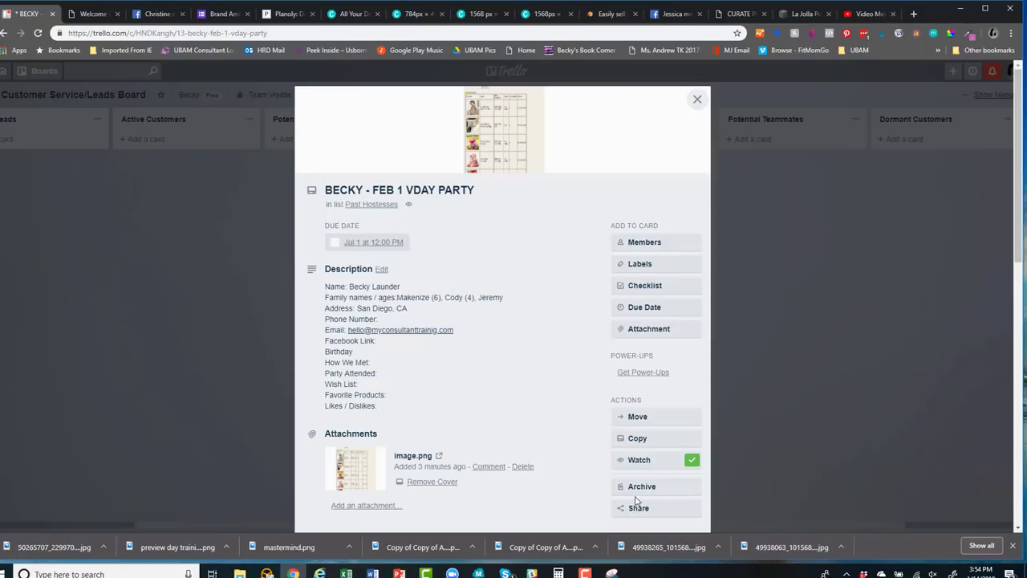
click(696, 99)
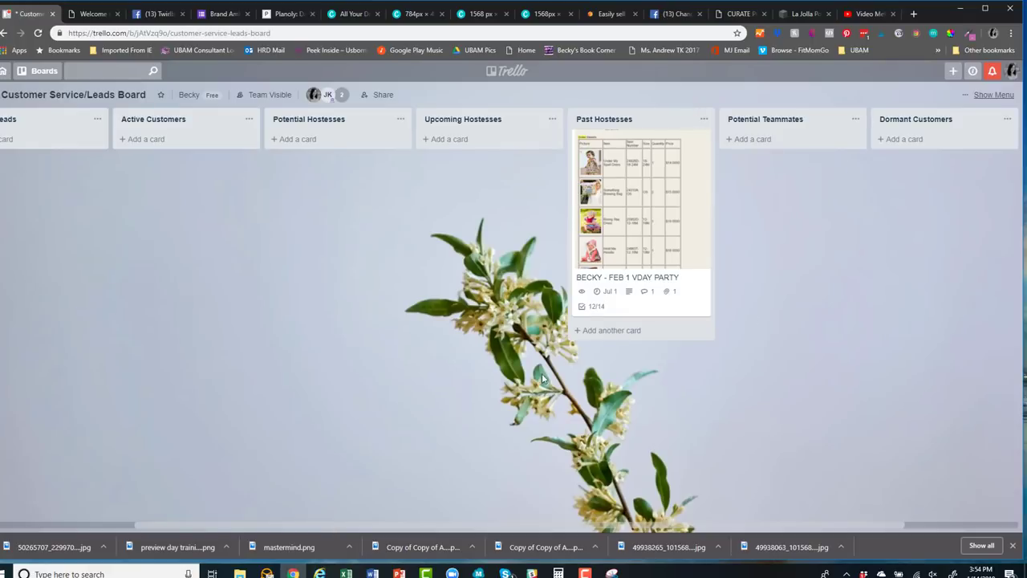
Move the party card through Potential Teammates into Dormant Customers
drag(598, 281, 736, 276)
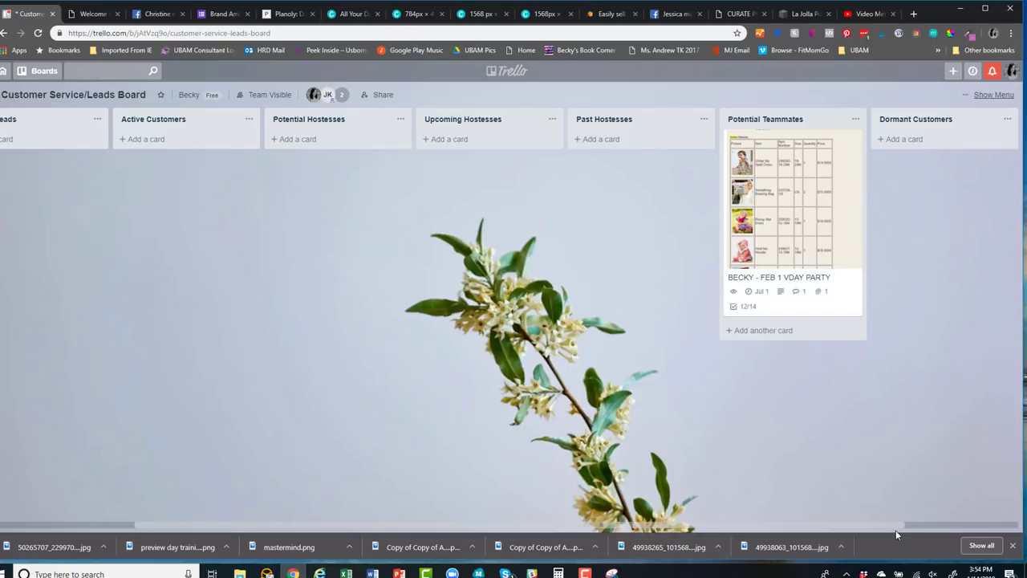
scroll(896, 530, right, 1)
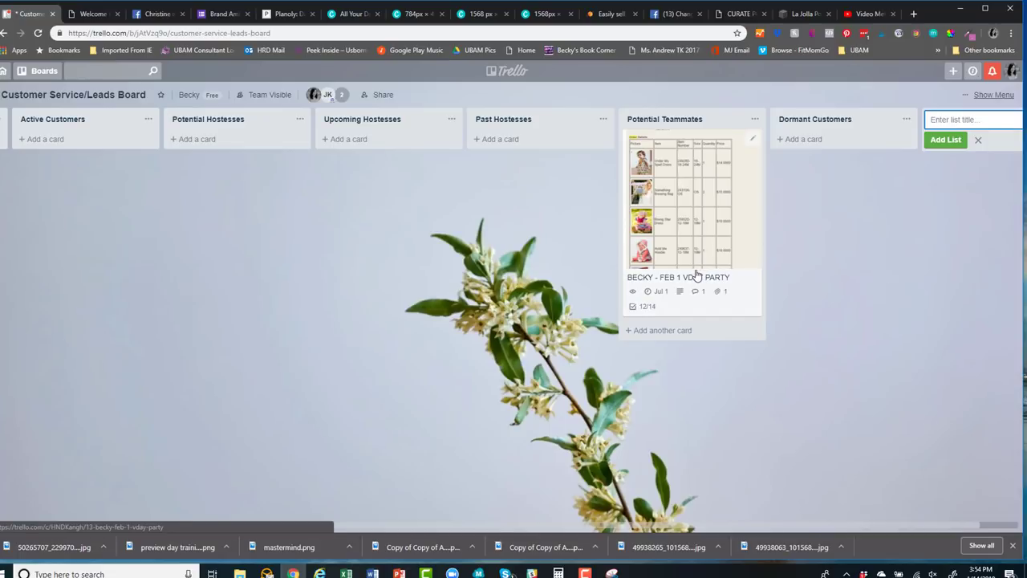
drag(696, 275, 842, 262)
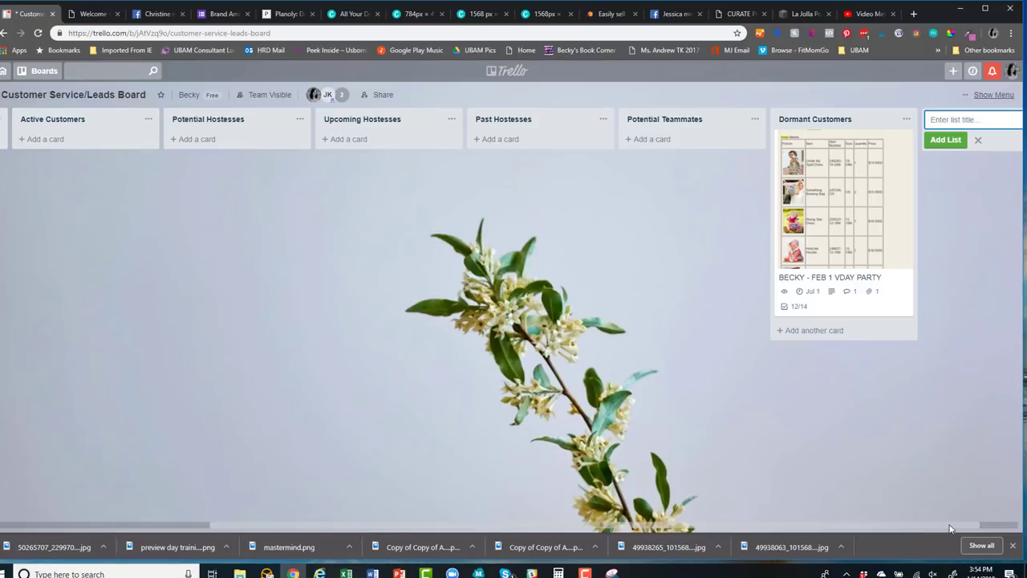
scroll(424, 497, left, 4)
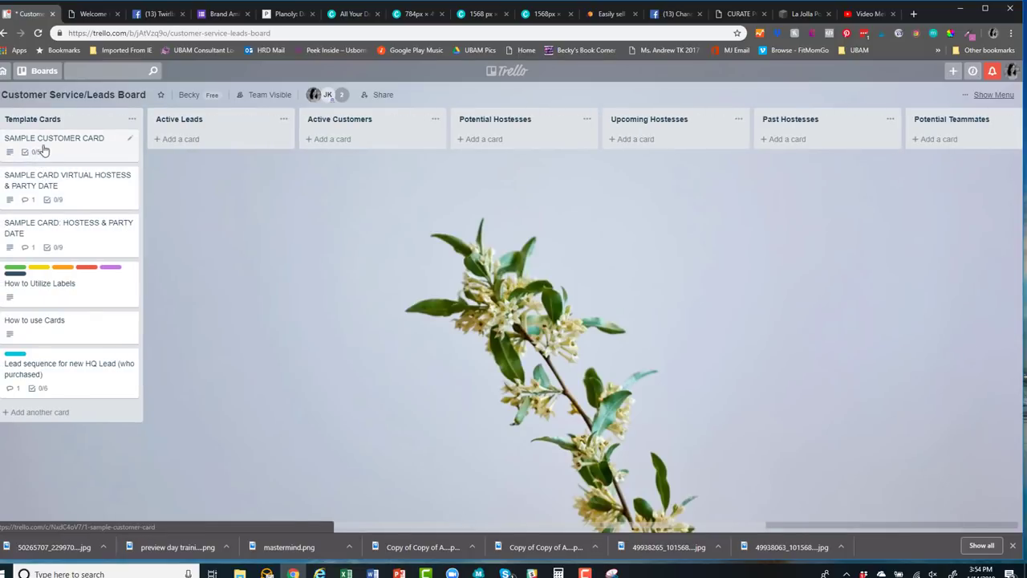
Review the SAMPLE CARD VIRTUAL HOSTESS & PARTY DATE and SAMPLE CARD: HOSTESS & PARTY DATE templates
click(47, 187)
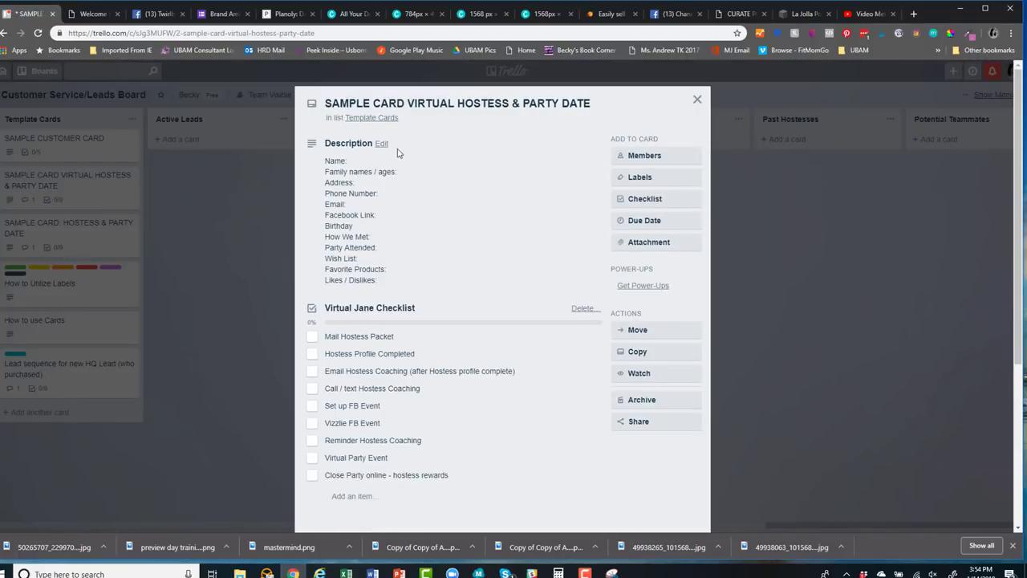
scroll(438, 383, down, 2)
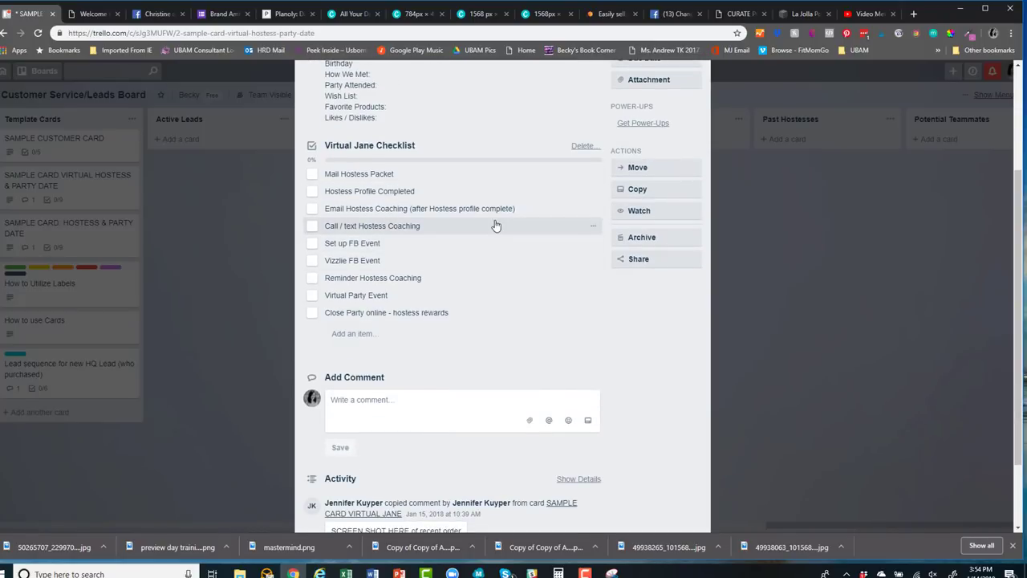
scroll(503, 399, down, 1)
scroll(542, 340, up, 4)
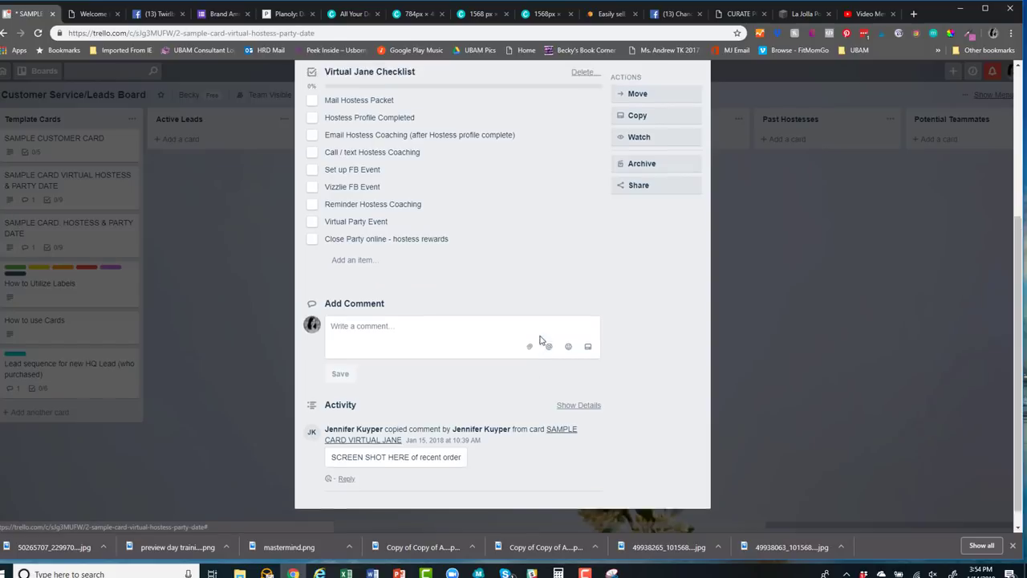
click(695, 101)
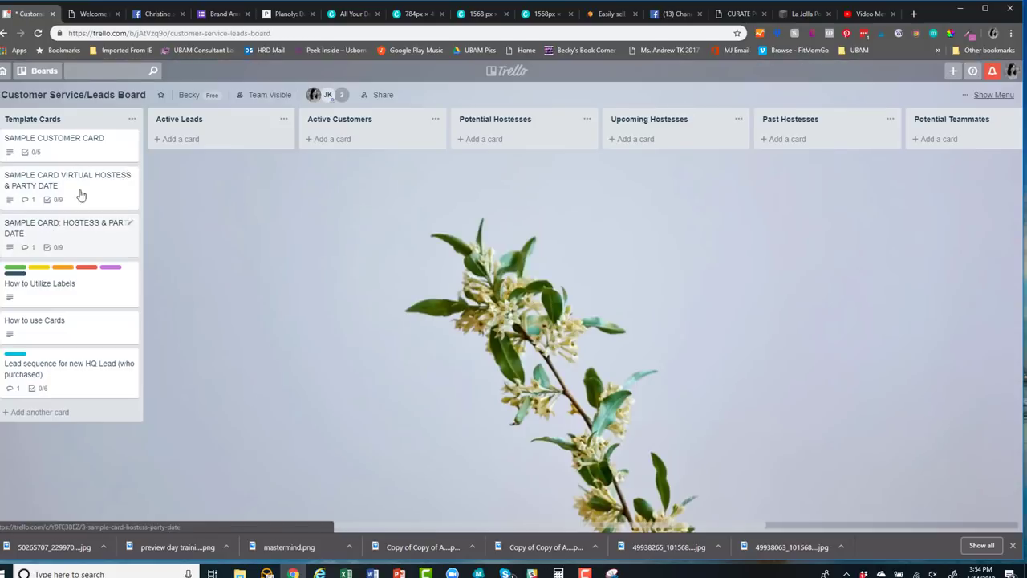
click(72, 235)
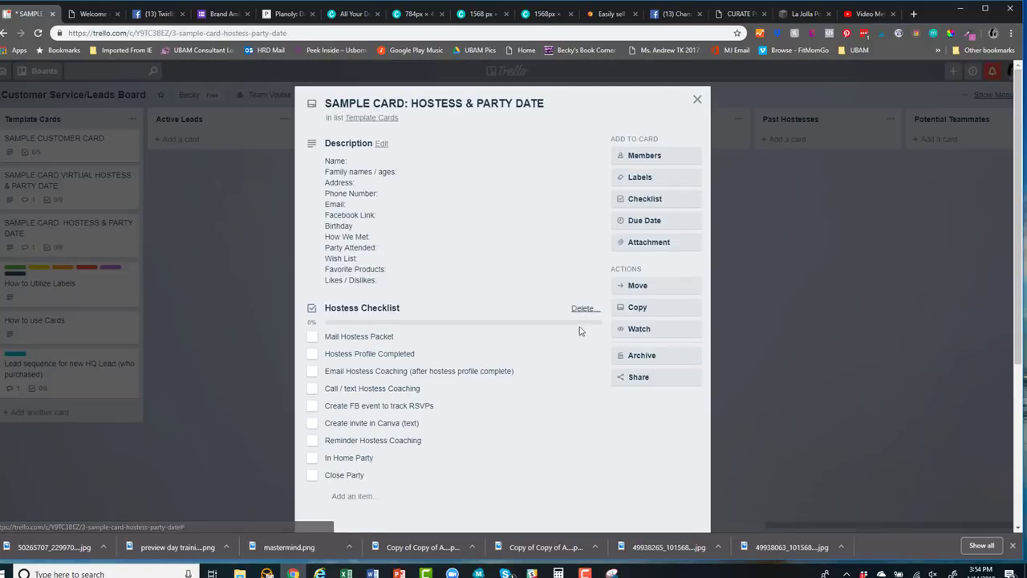
click(697, 99)
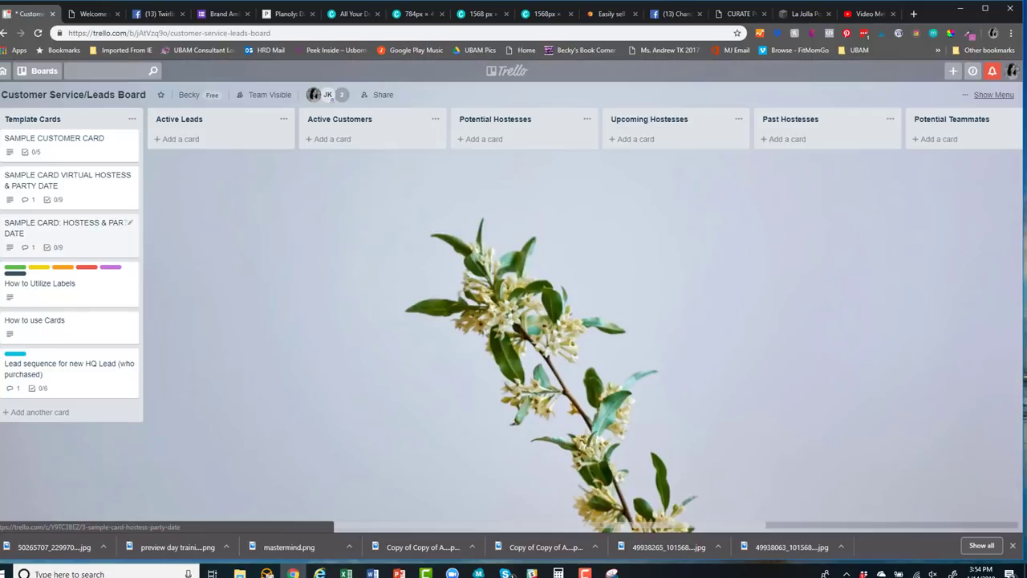
Open the How to Utilize Labels card, review its six labels, then close it
click(73, 286)
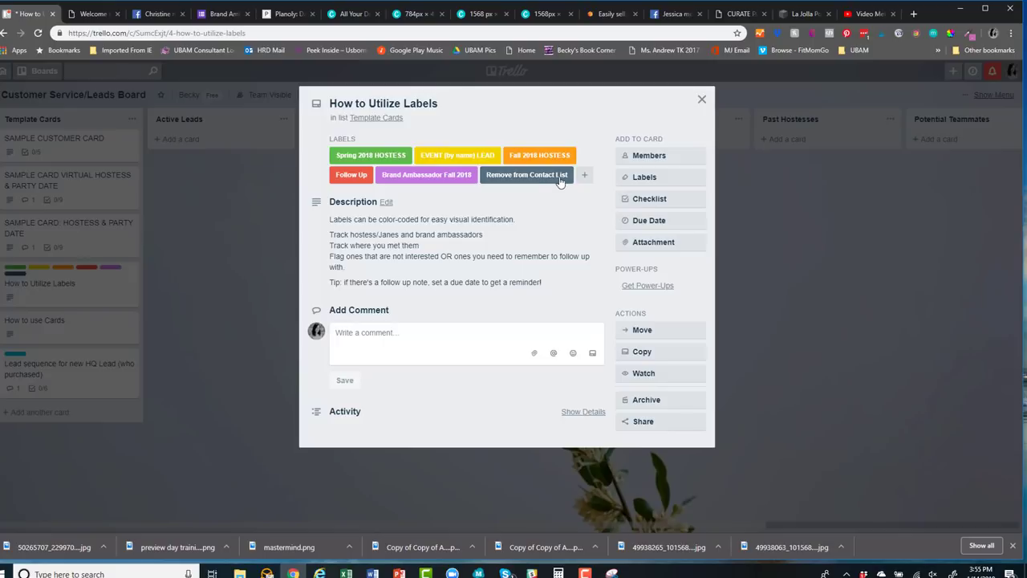
click(701, 99)
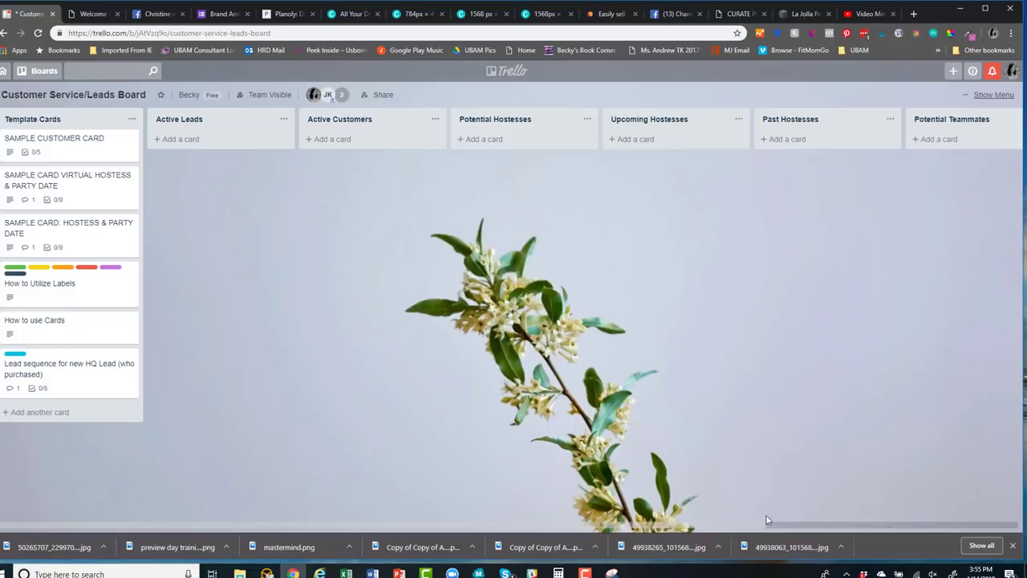
Give the FEB 1 VDAY PARTY card the Follow Up label and drag it into Active Leads
click(813, 518)
click(821, 207)
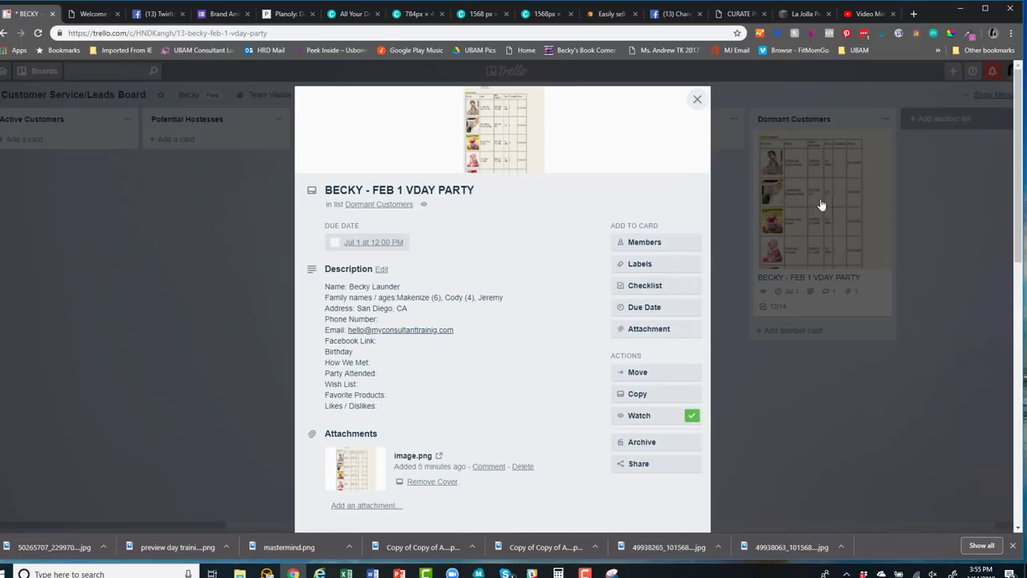
click(647, 266)
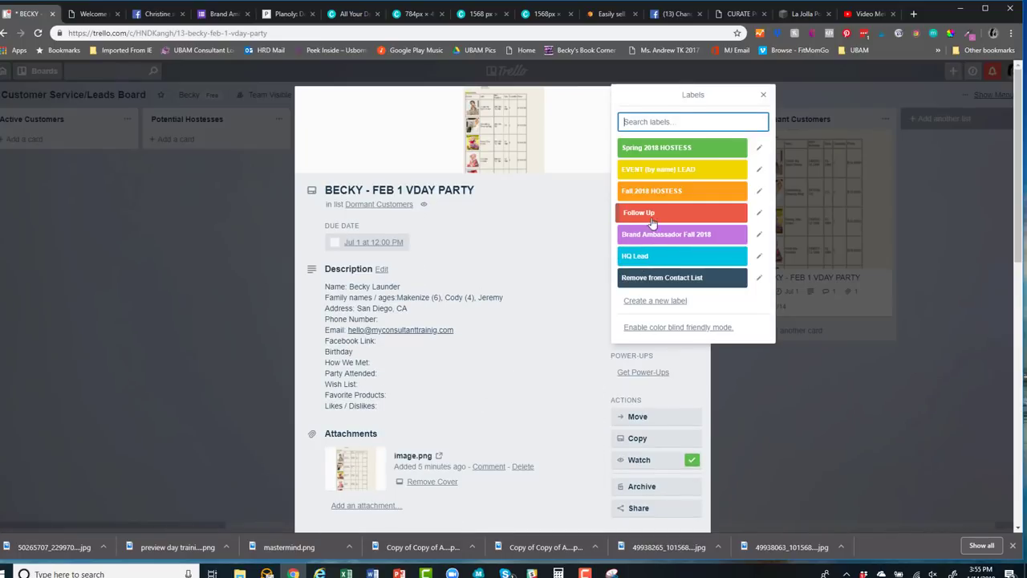
click(651, 215)
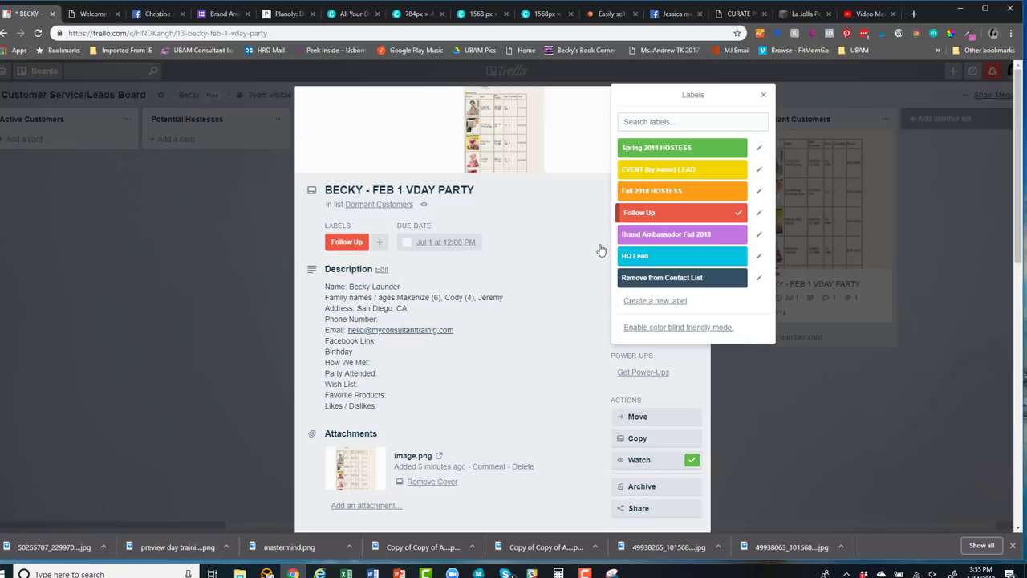
click(558, 196)
click(695, 98)
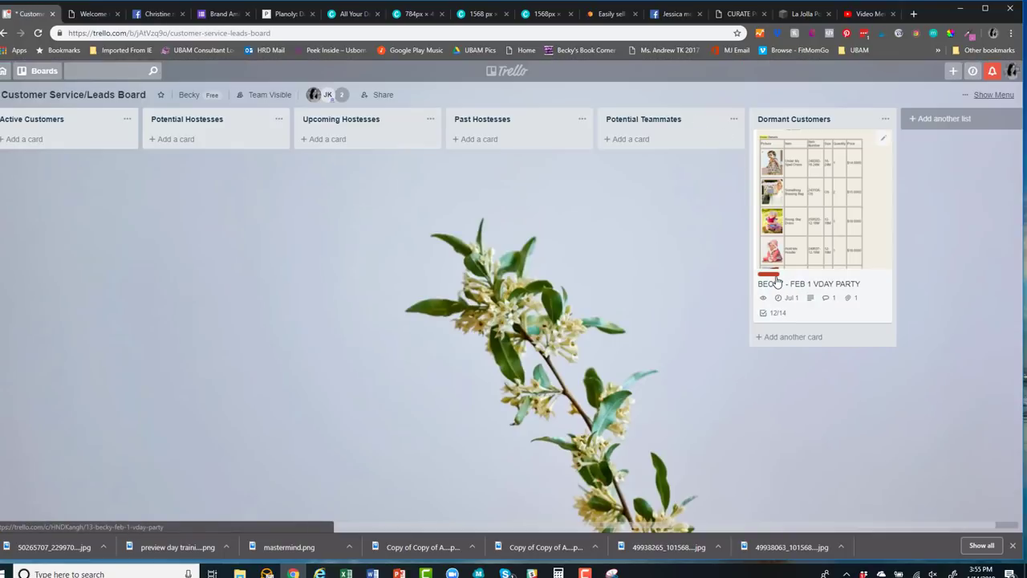
drag(819, 225, 215, 283)
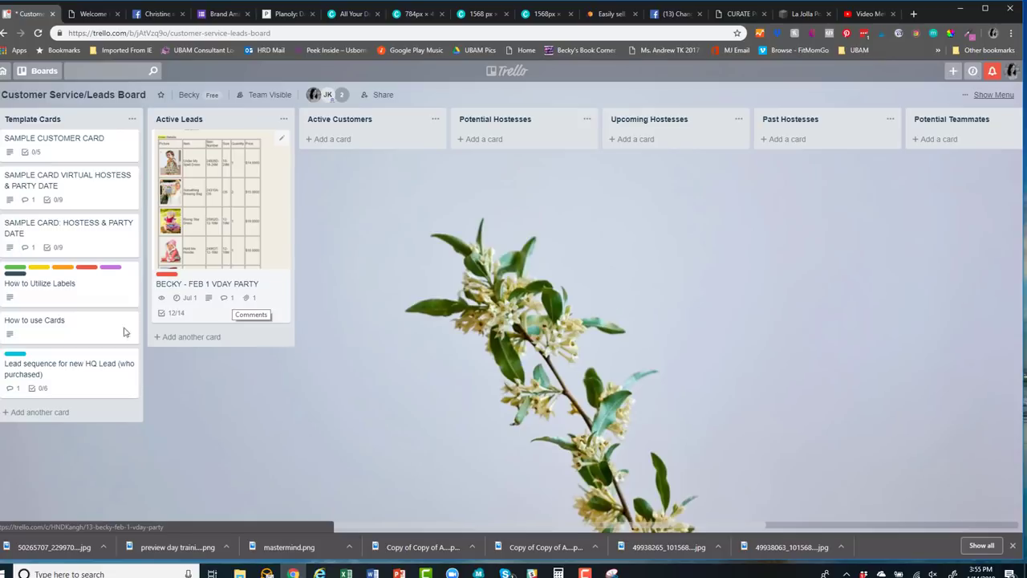
click(61, 332)
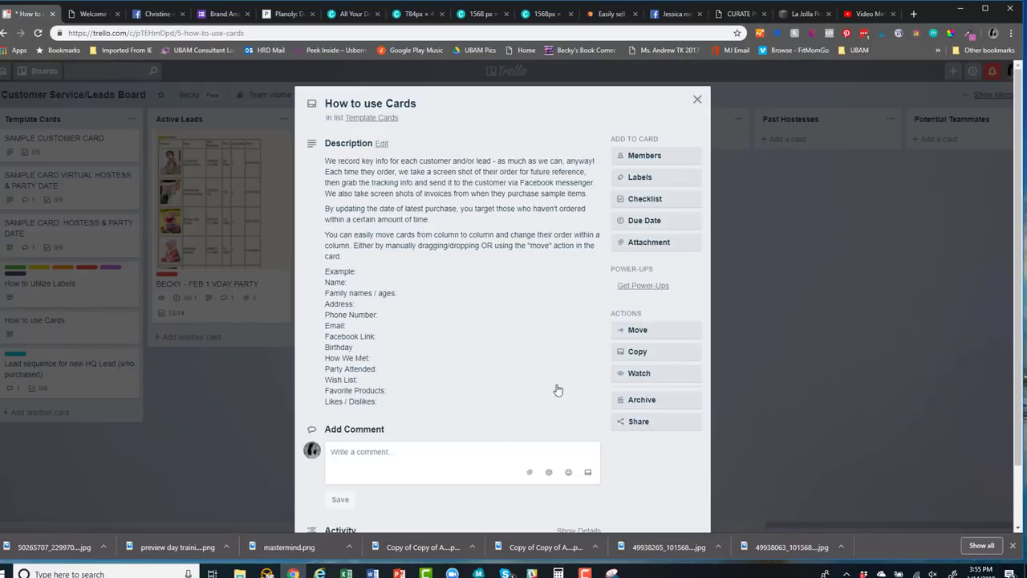
click(697, 102)
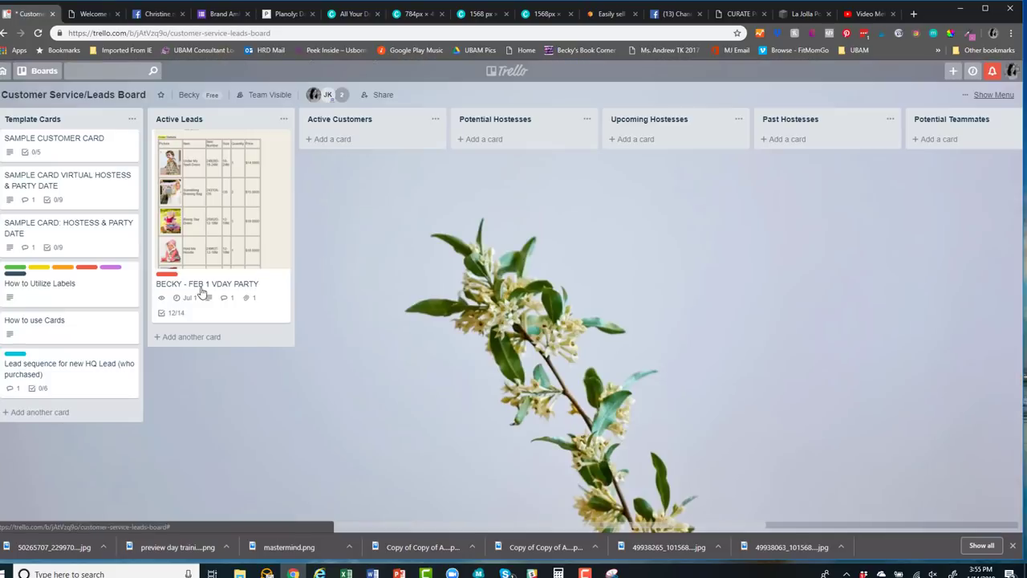
click(31, 368)
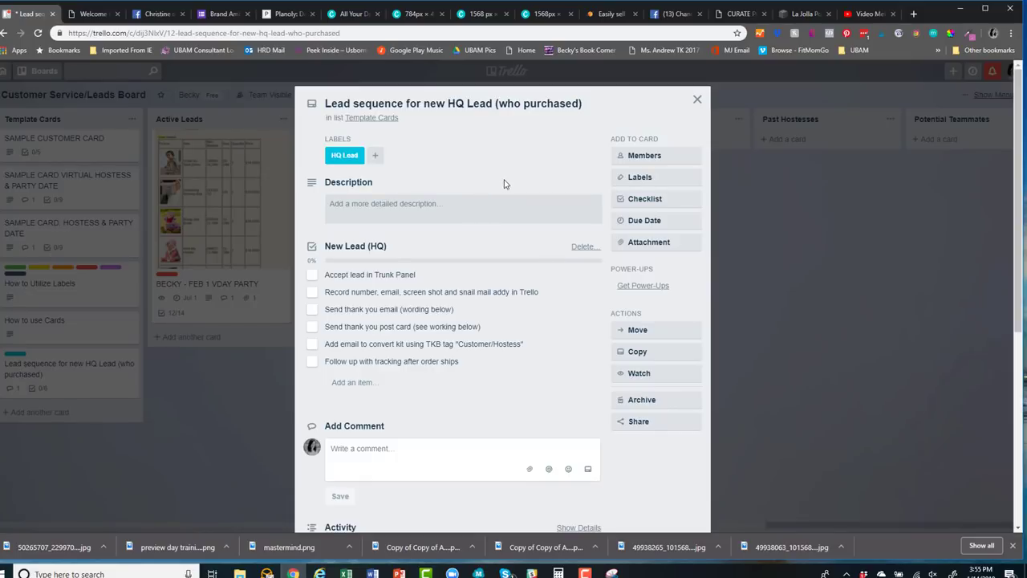
scroll(504, 184, down, 5)
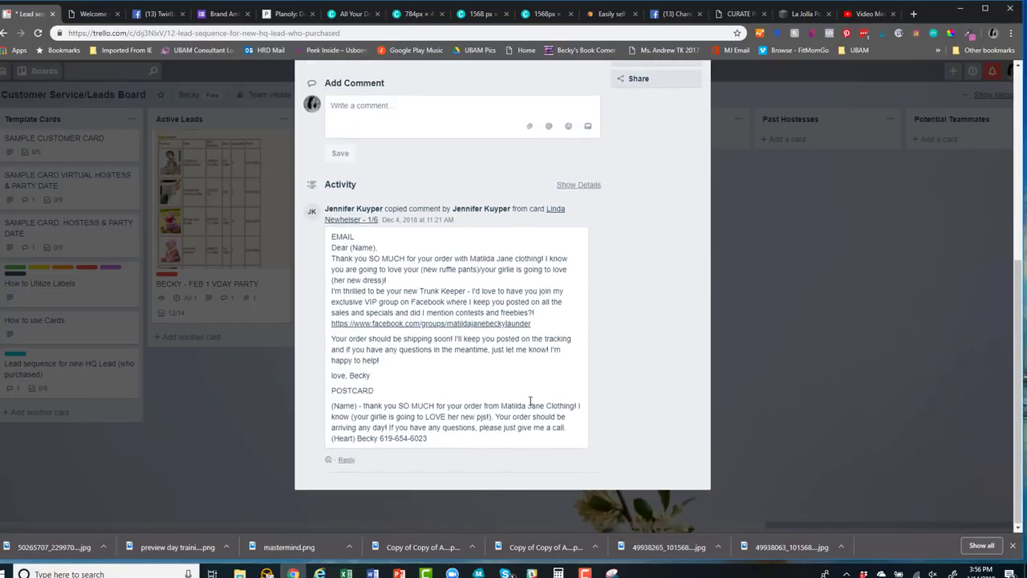
scroll(530, 402, up, 5)
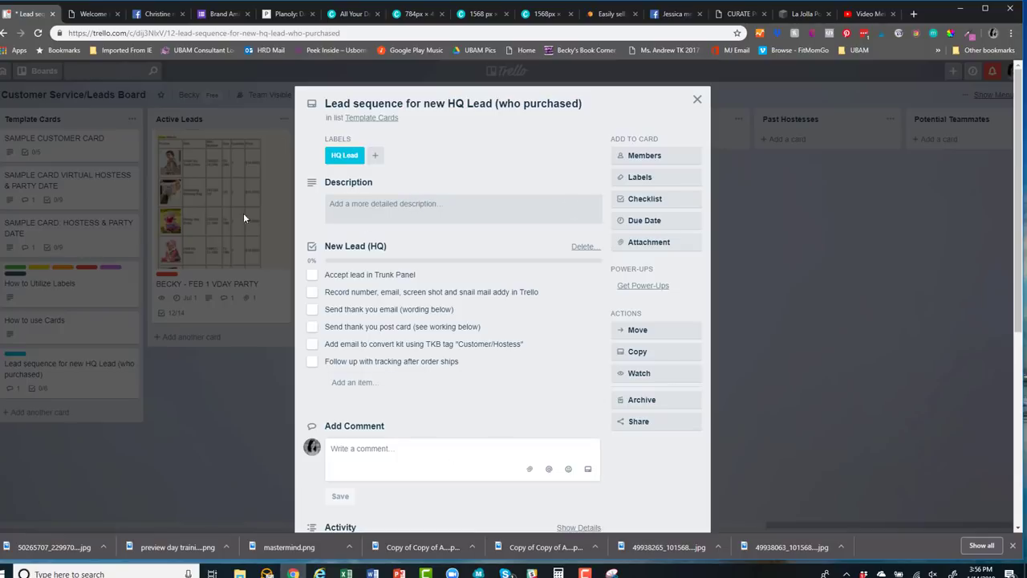
click(697, 99)
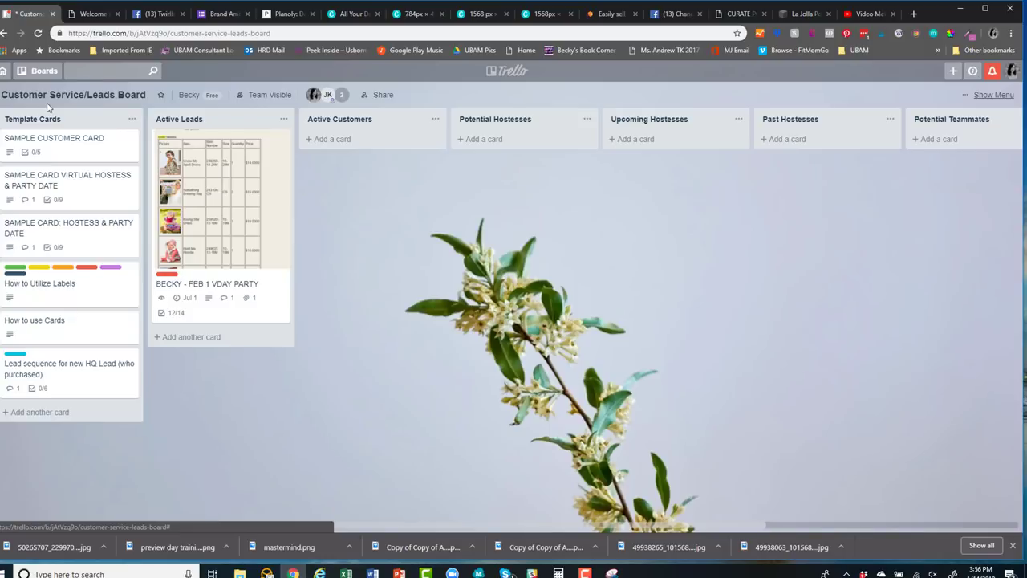
Switch to the Matilda Jane Customers board and scroll across its lists
click(42, 72)
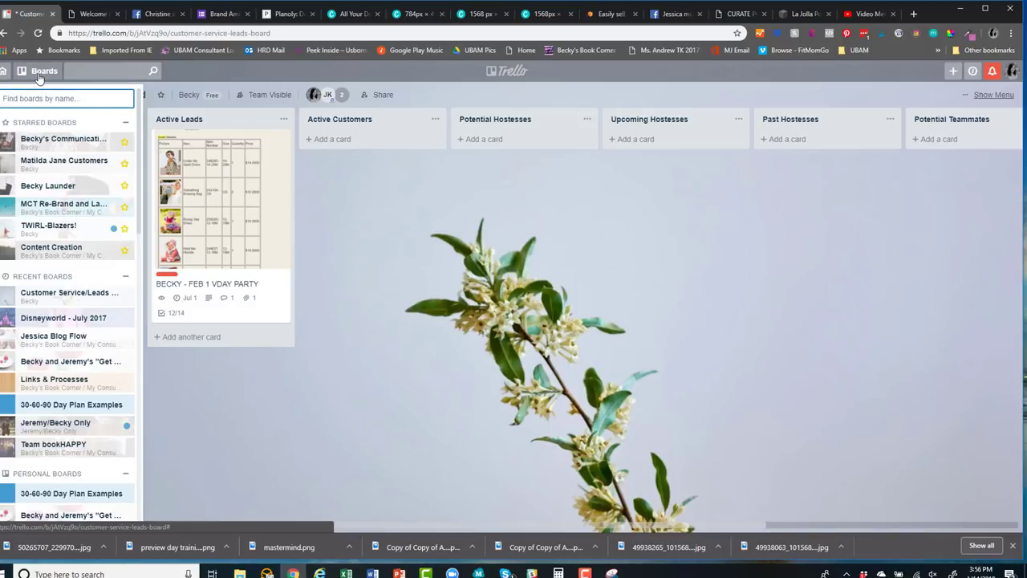
click(60, 161)
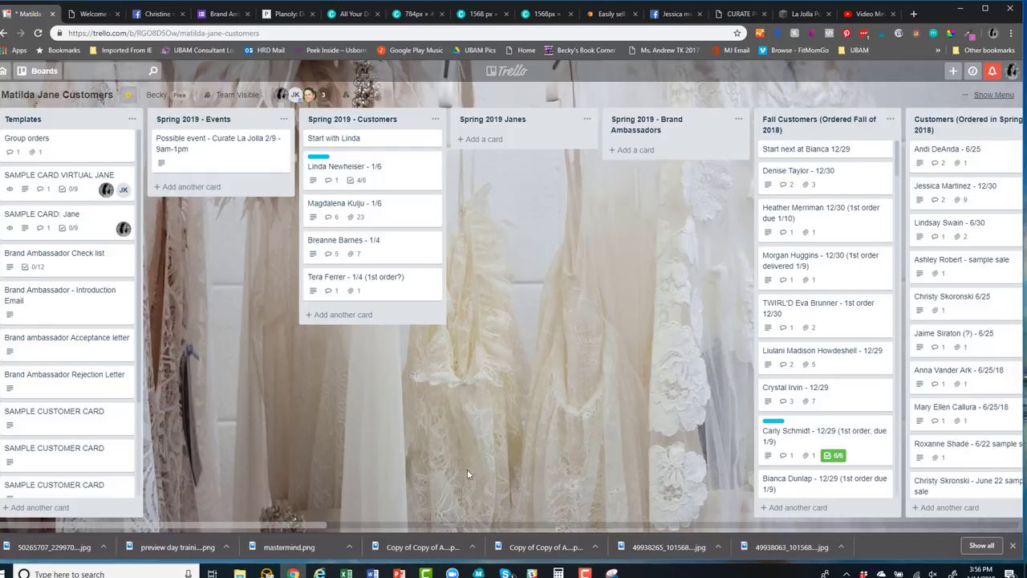
drag(311, 523, 534, 491)
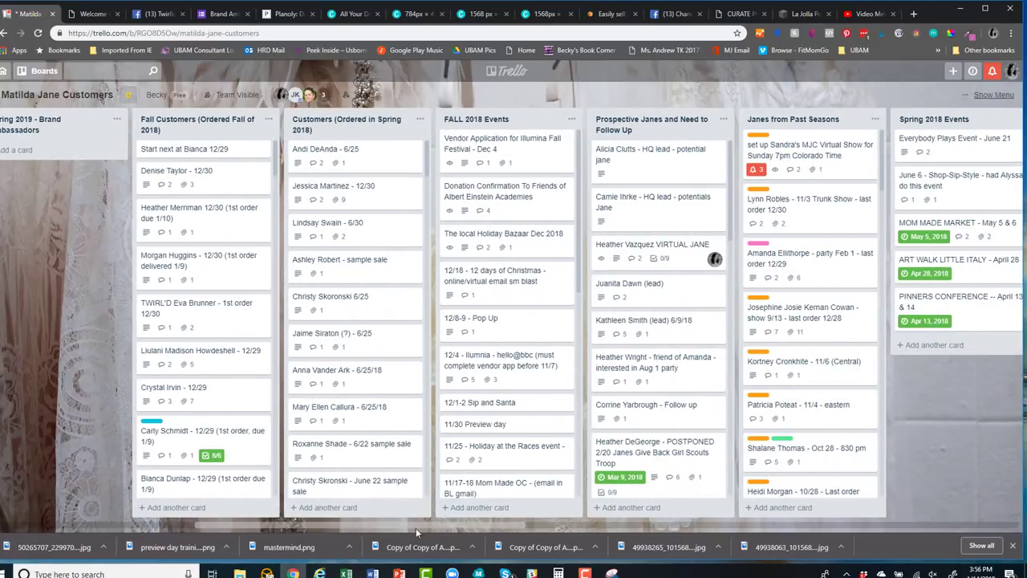
drag(386, 525, 651, 493)
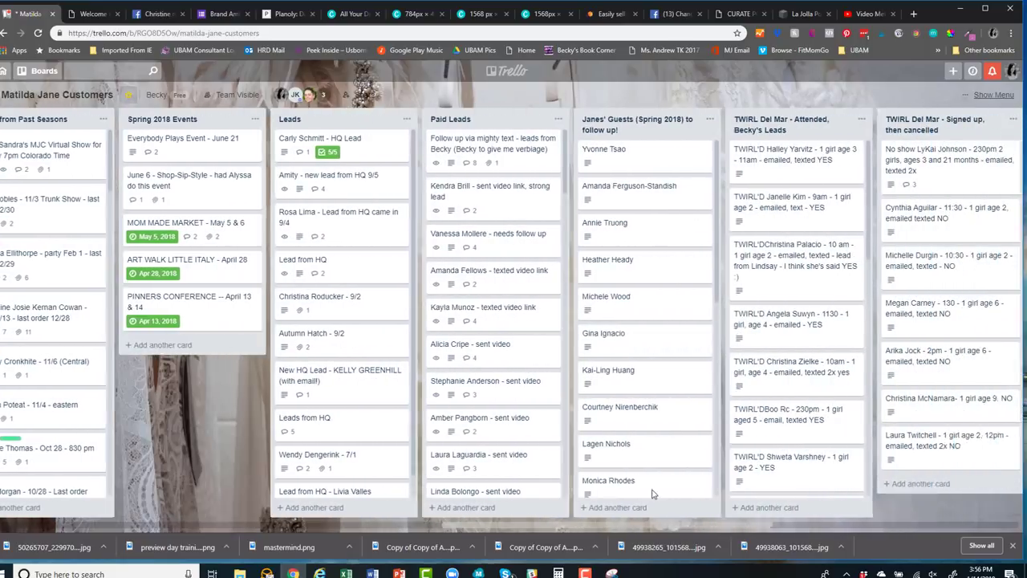
scroll(652, 493, right, 4)
scroll(507, 484, left, 8)
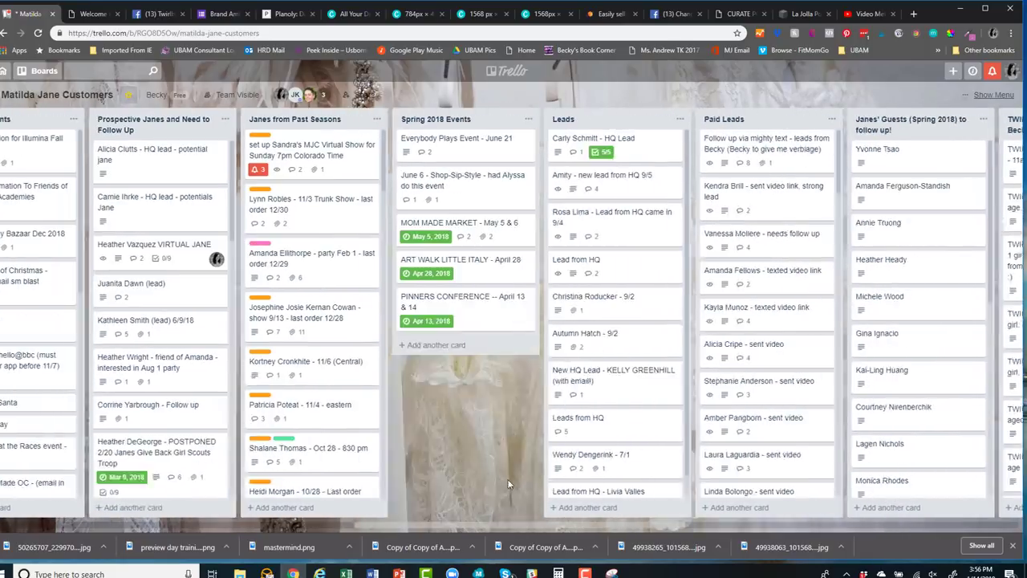
scroll(507, 483, left, 10)
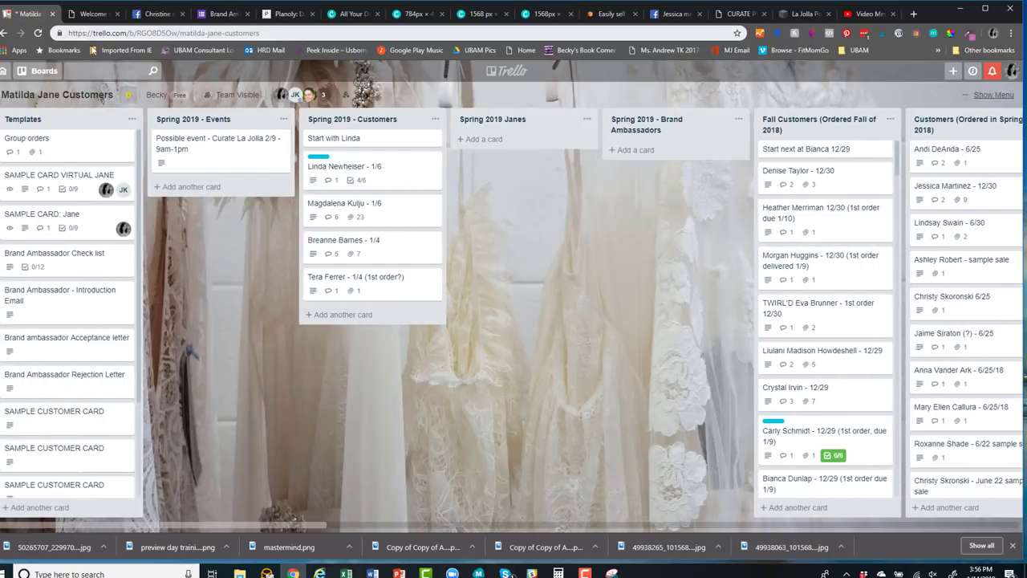
Search for the TWIRL La Mesa customer by name and open her card
click(90, 69)
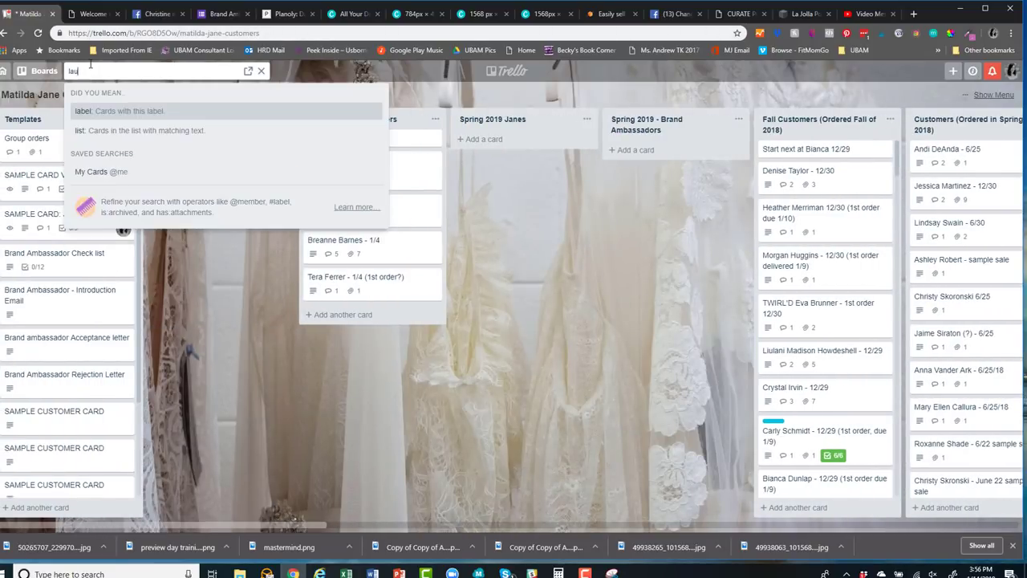
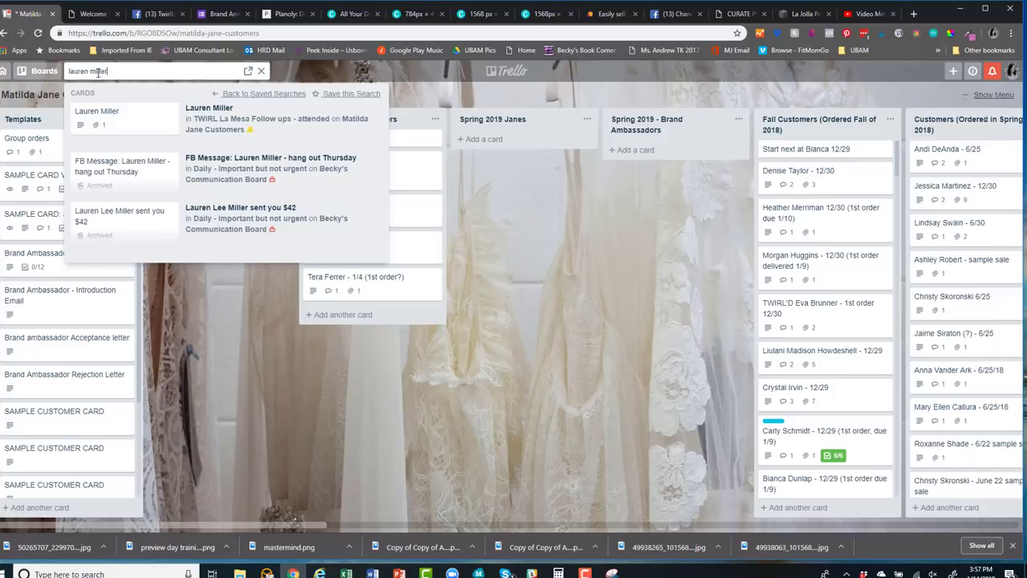
click(117, 120)
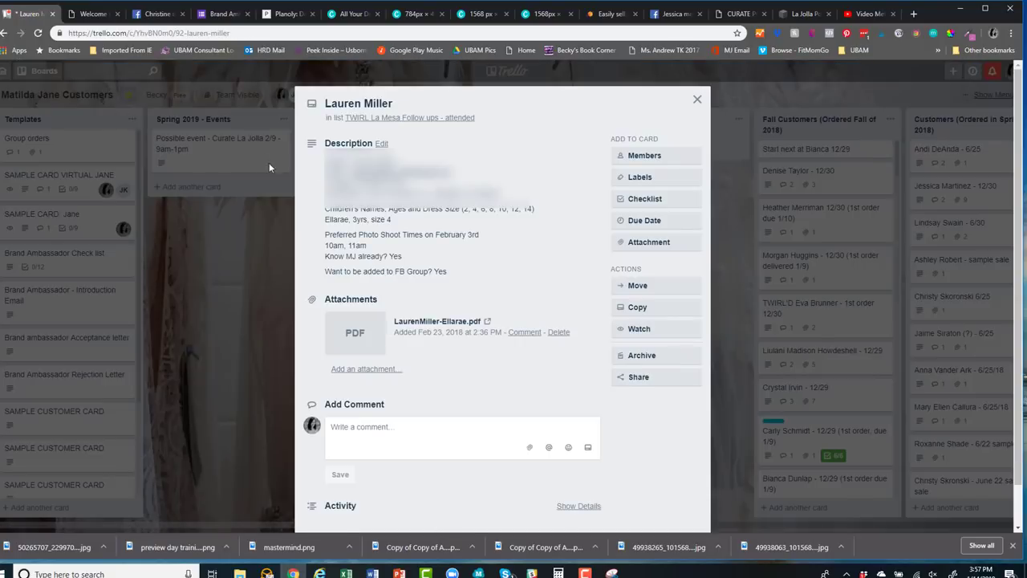
Delete the first three lines of the card description and preview the attached PDF
click(381, 143)
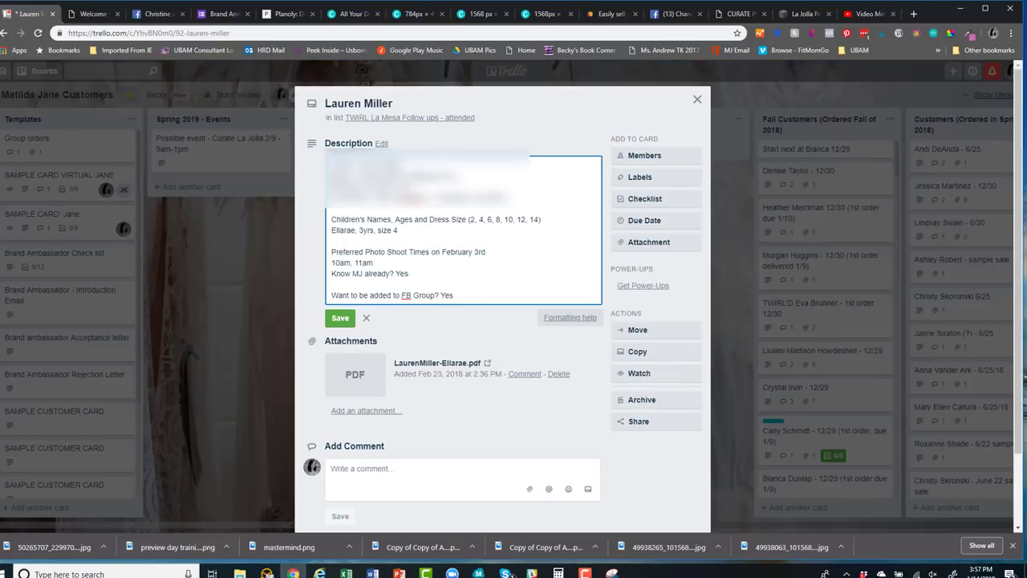
drag(331, 163, 508, 198)
key(BackSpace)
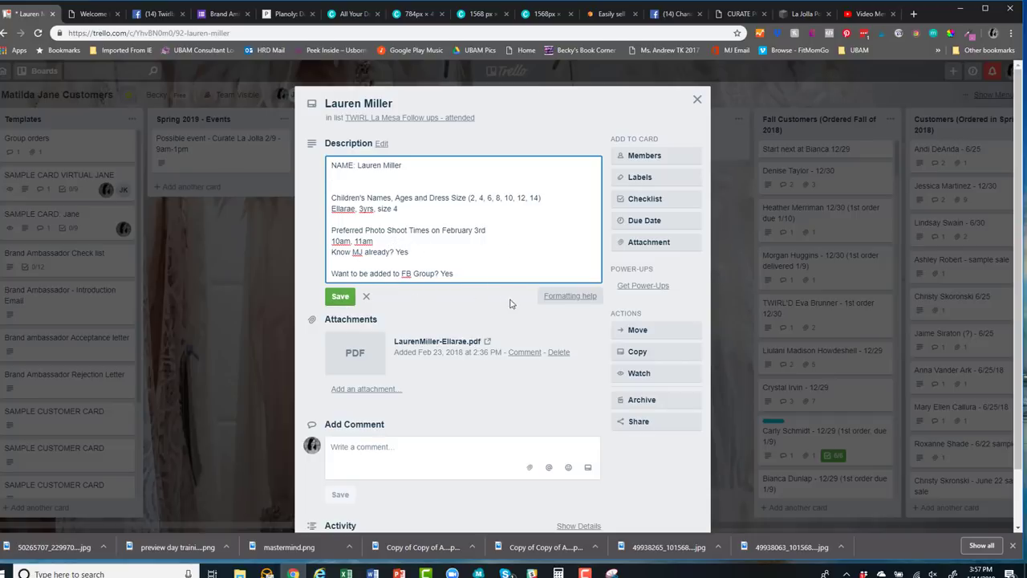
click(356, 349)
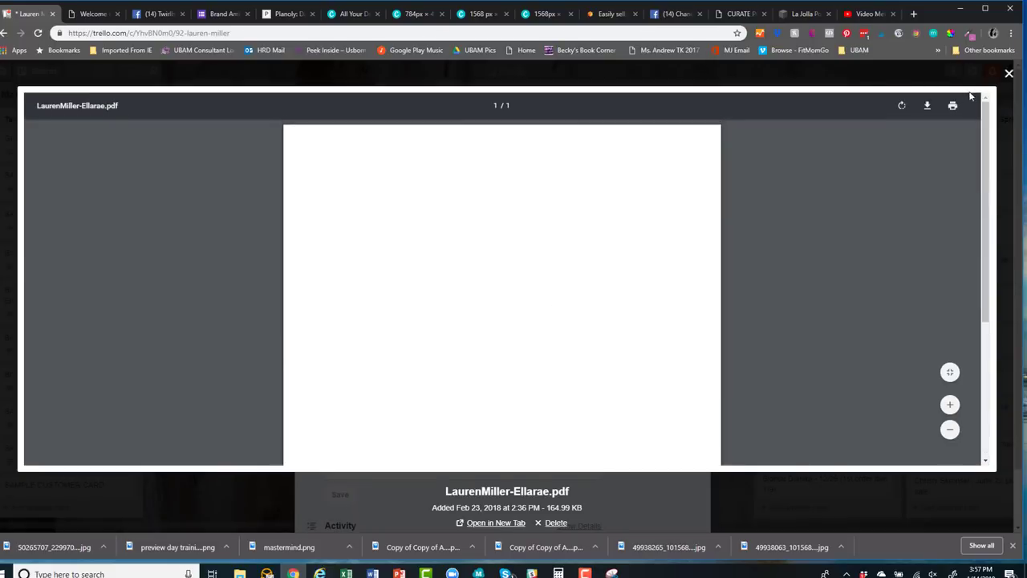
click(1009, 73)
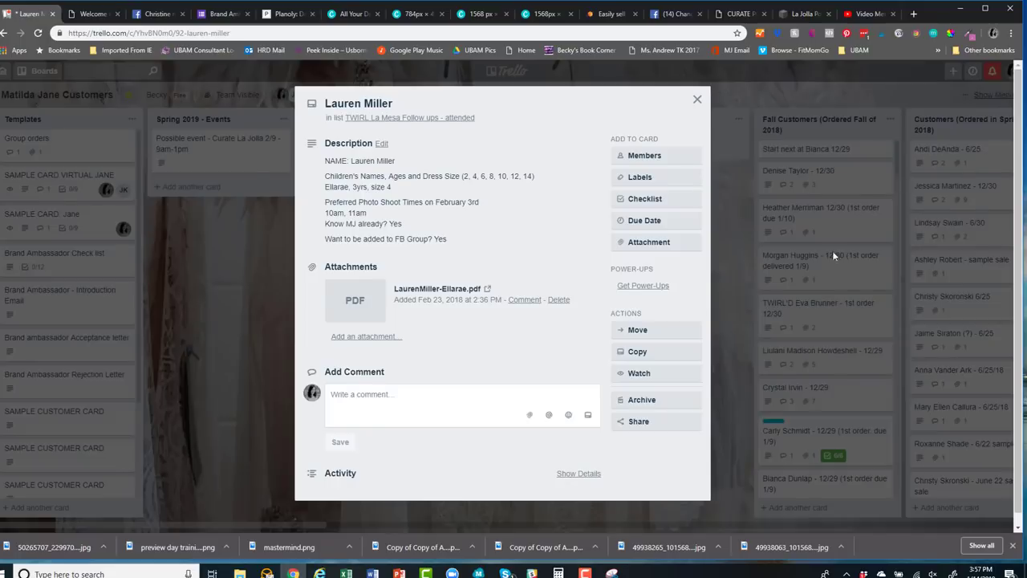
Close the customer card and pick Customer Service/Leads from the boards list
click(695, 100)
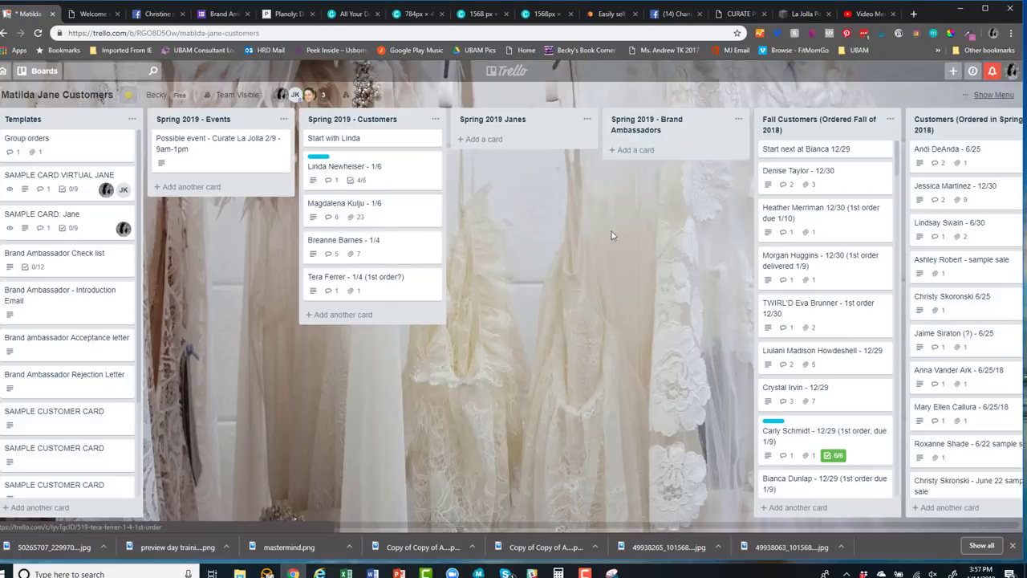
click(37, 71)
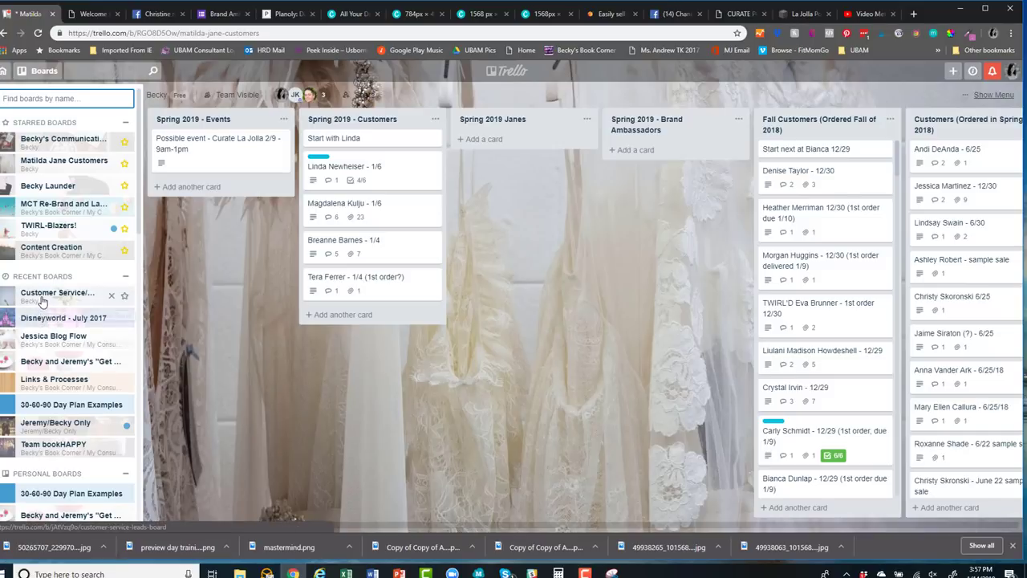
click(43, 300)
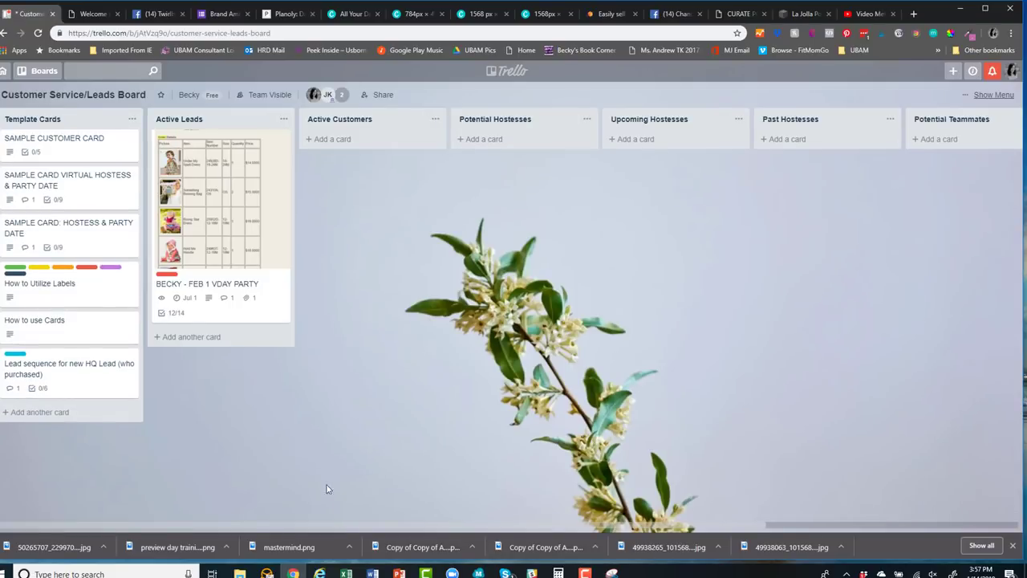